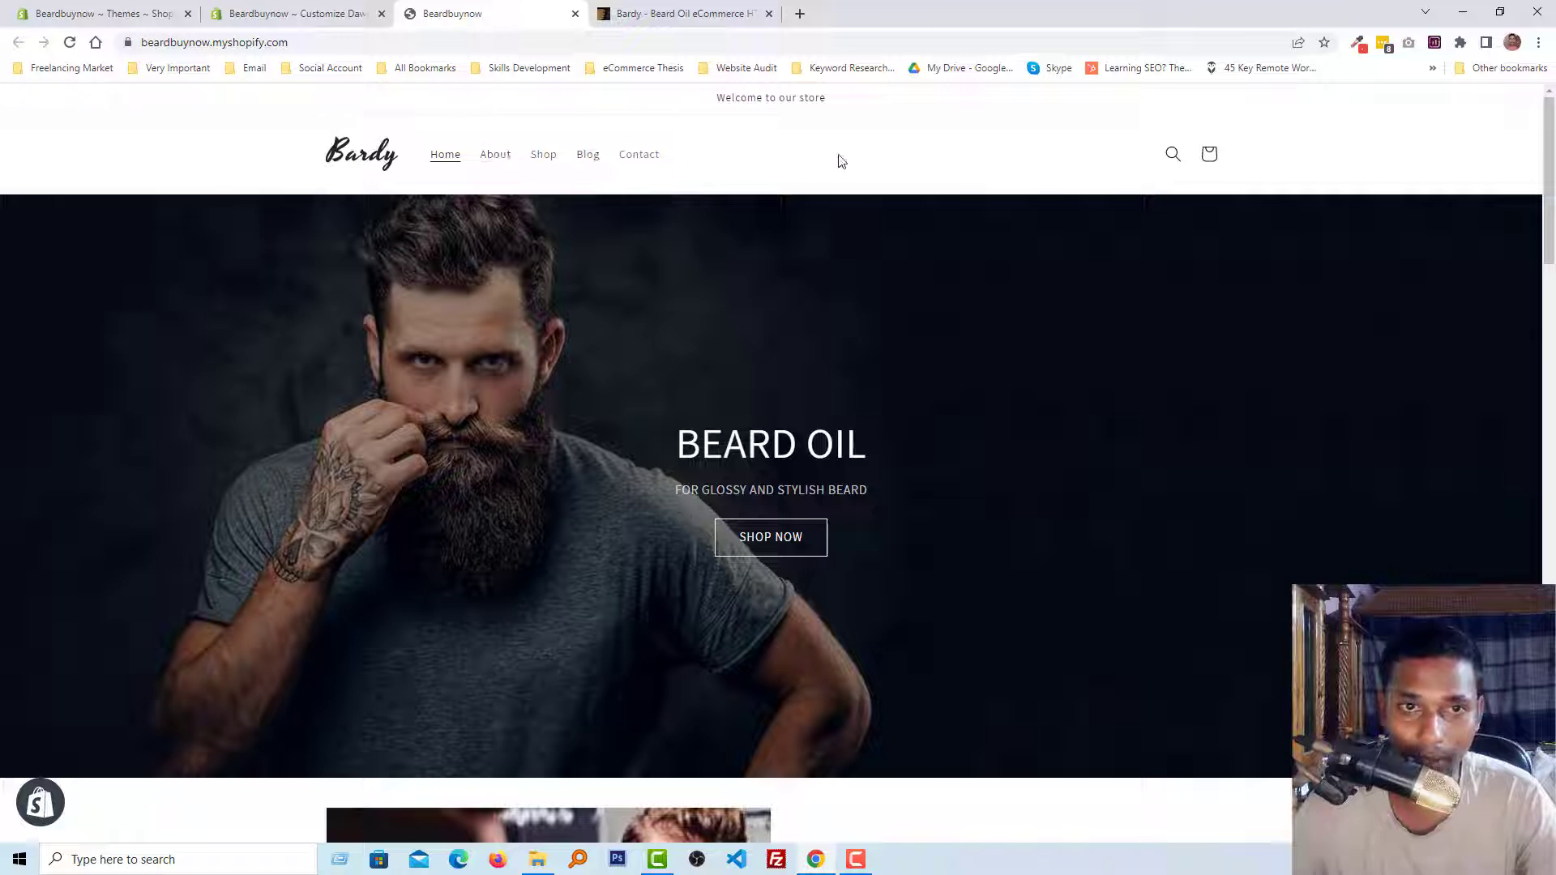
# - Review the storefront home page from banner to footer, and compare it with the Bardy reference template's service features row
pyautogui.scroll(-1, 618, 303)
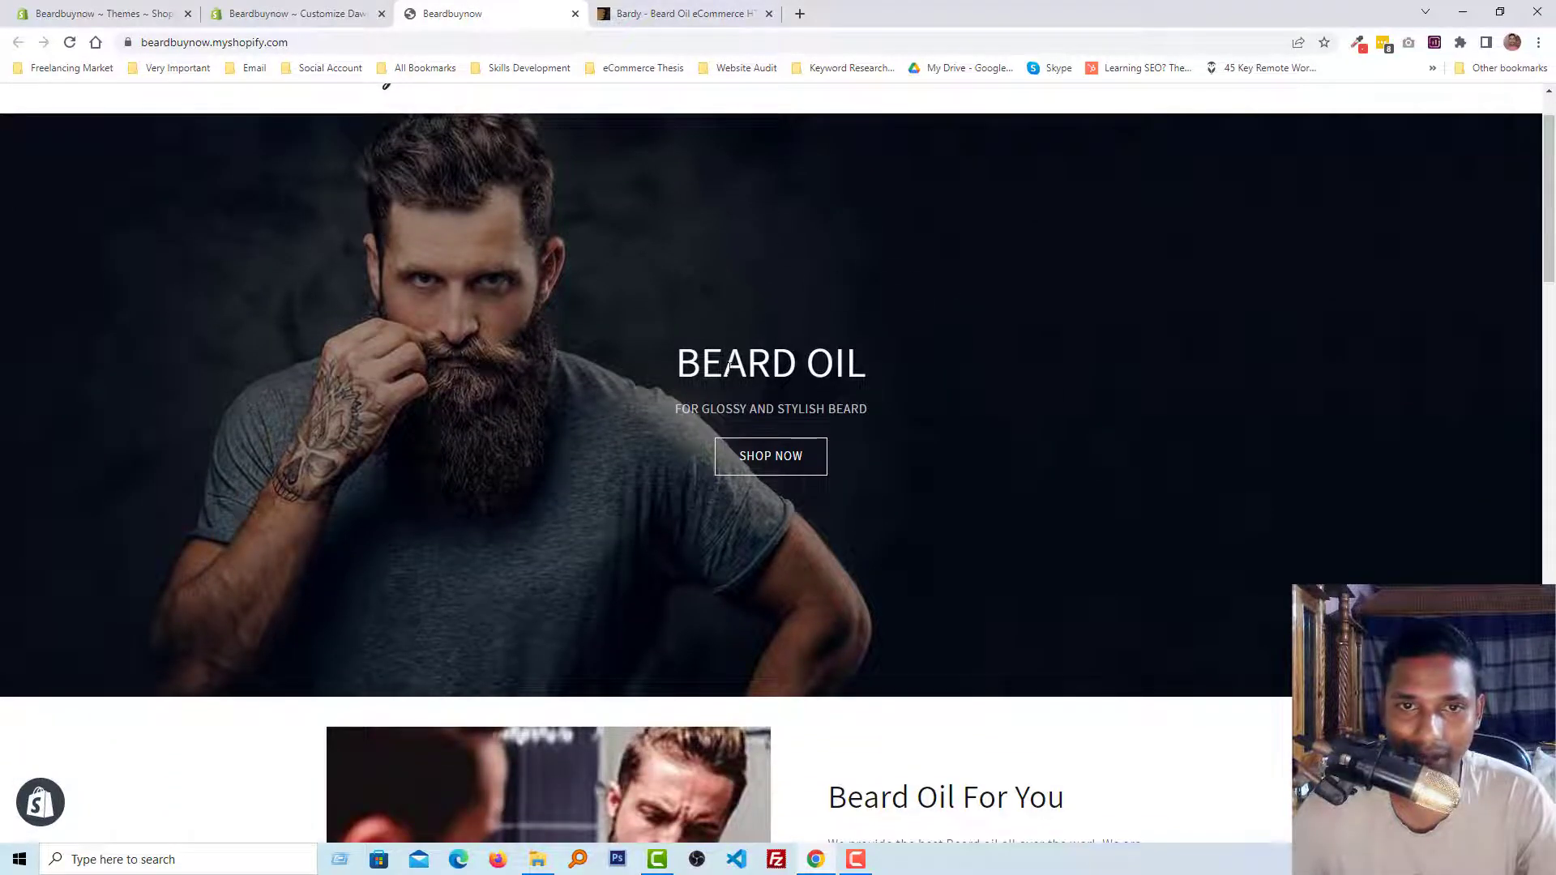
pyautogui.scroll(-6, 722, 348)
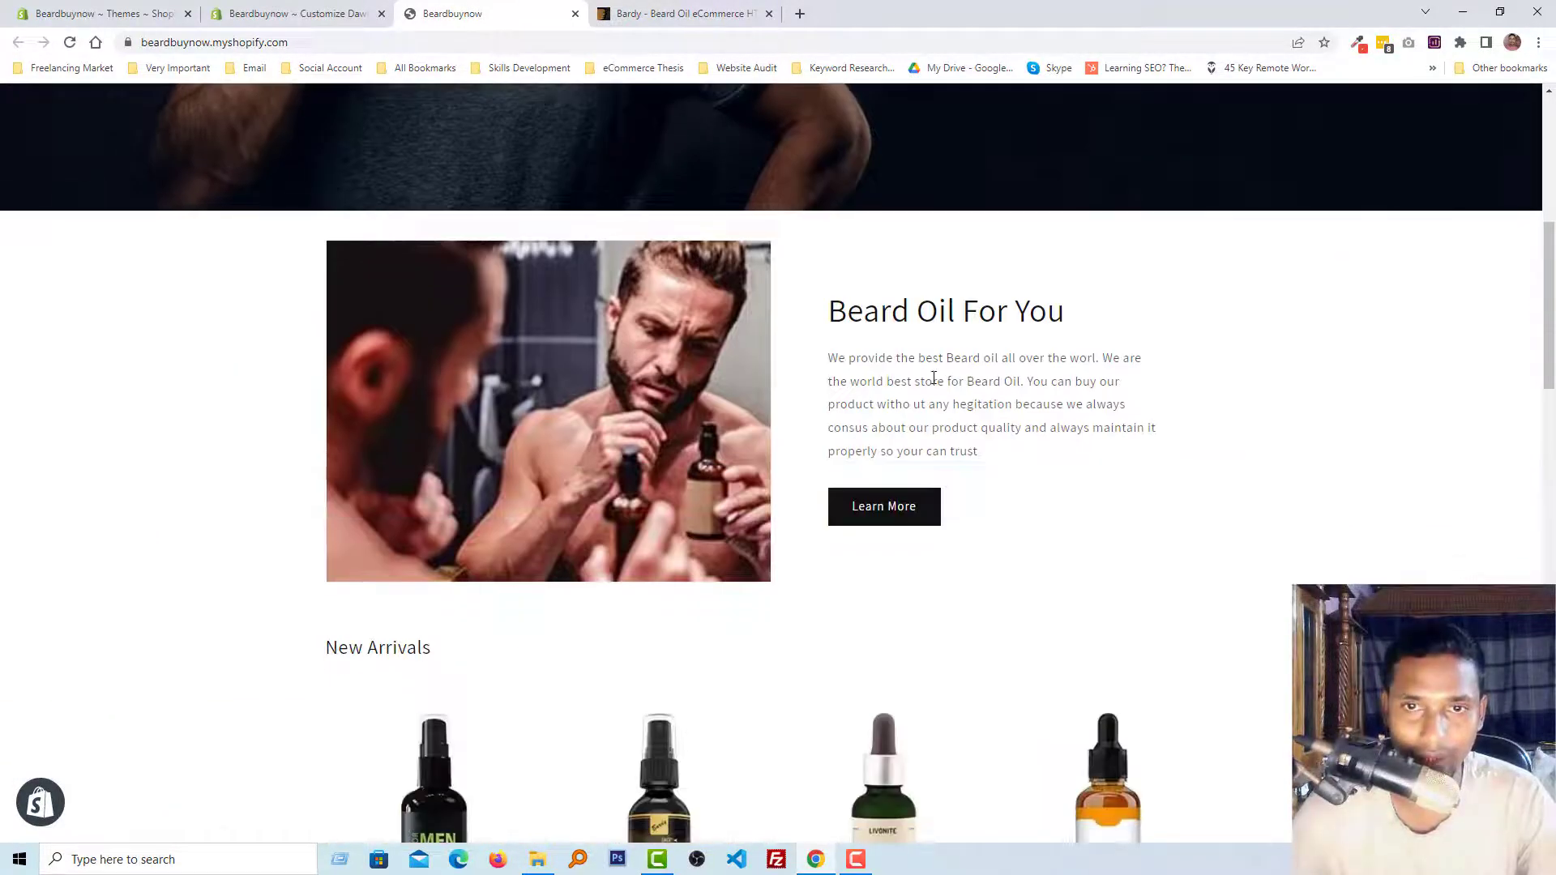
pyautogui.scroll(-5, 987, 361)
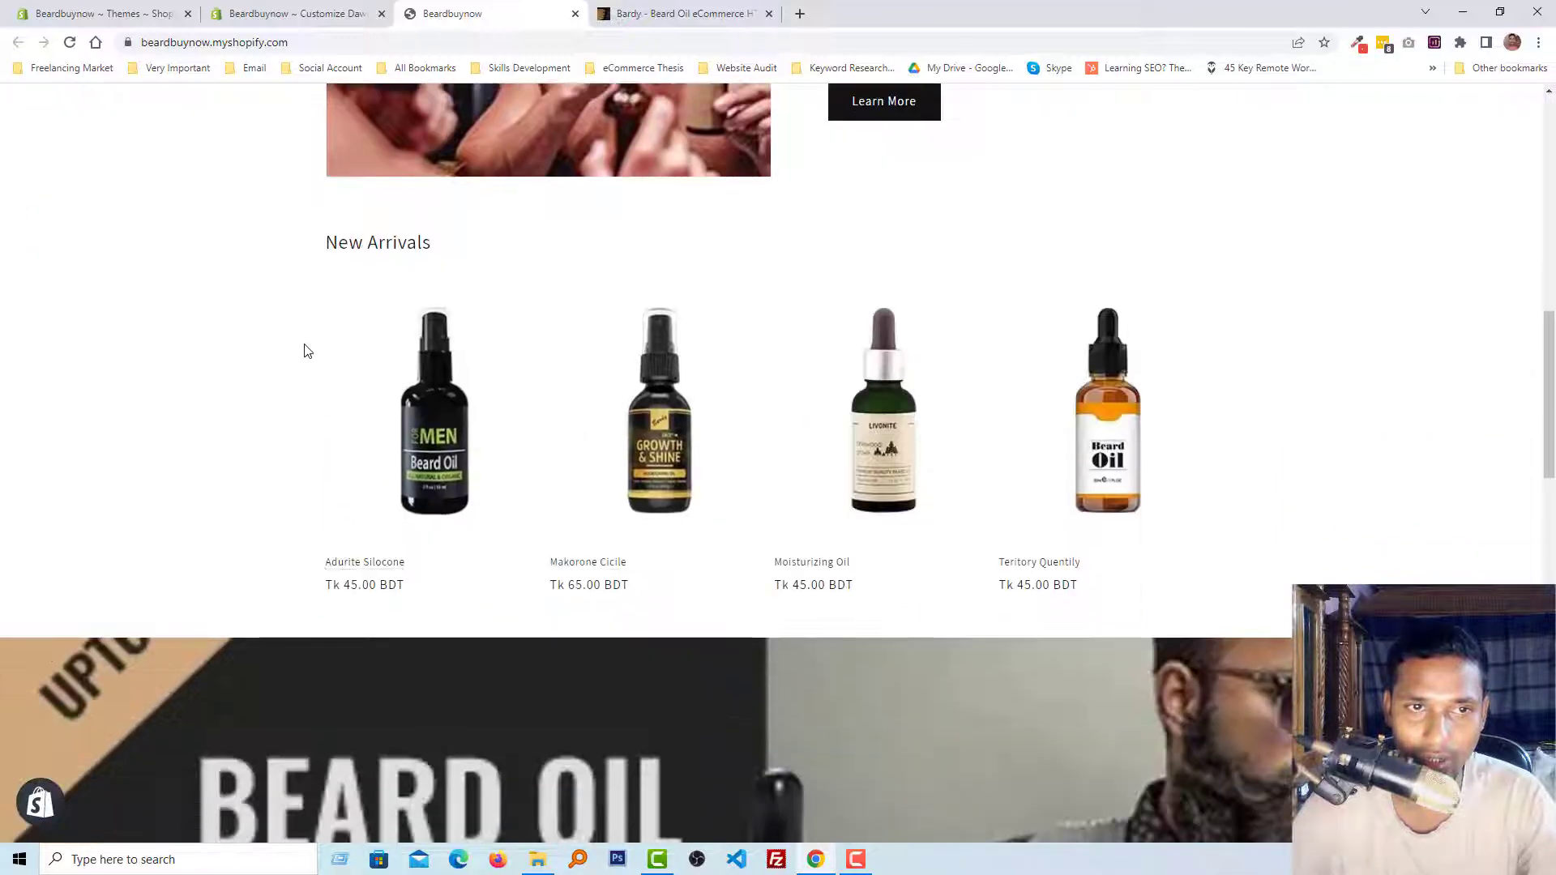
pyautogui.scroll(-6, 1308, 412)
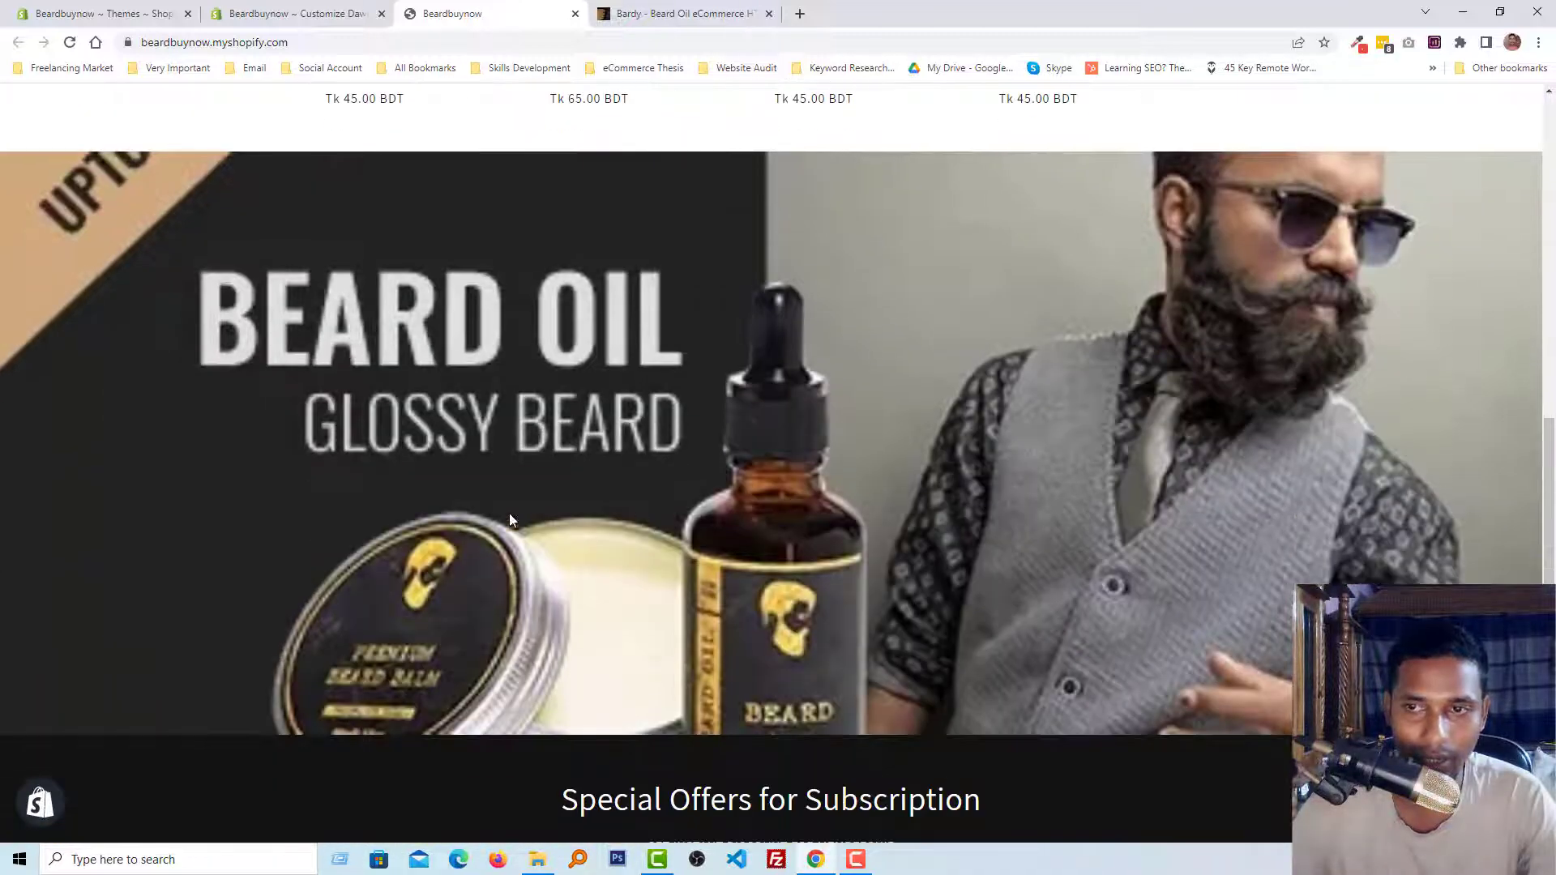
pyautogui.scroll(-6, 598, 500)
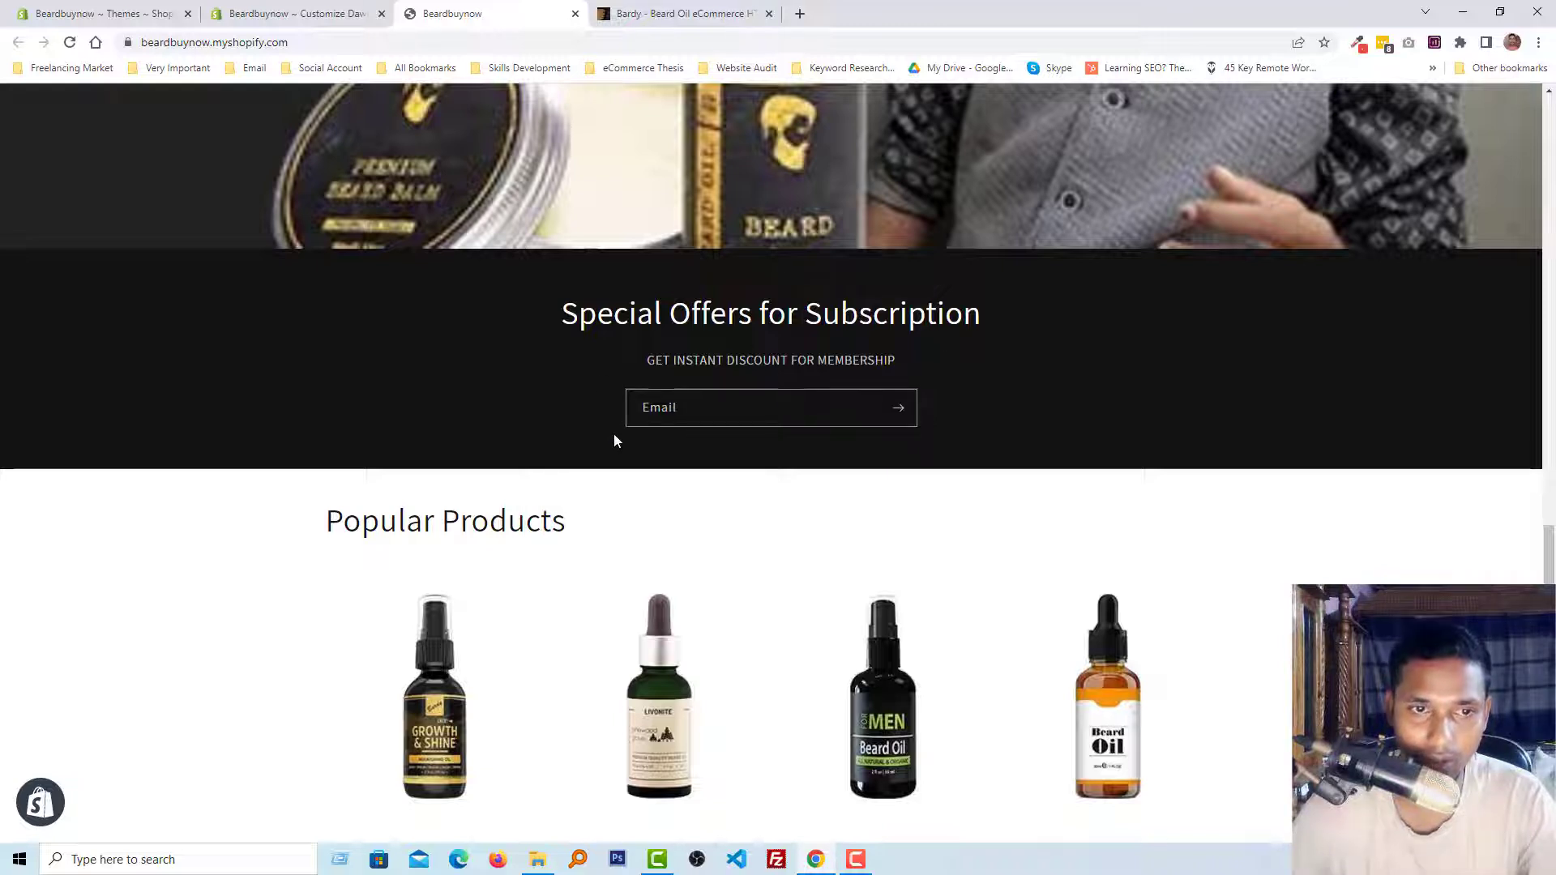
pyautogui.scroll(-3, 559, 451)
pyautogui.scroll(-3, 703, 403)
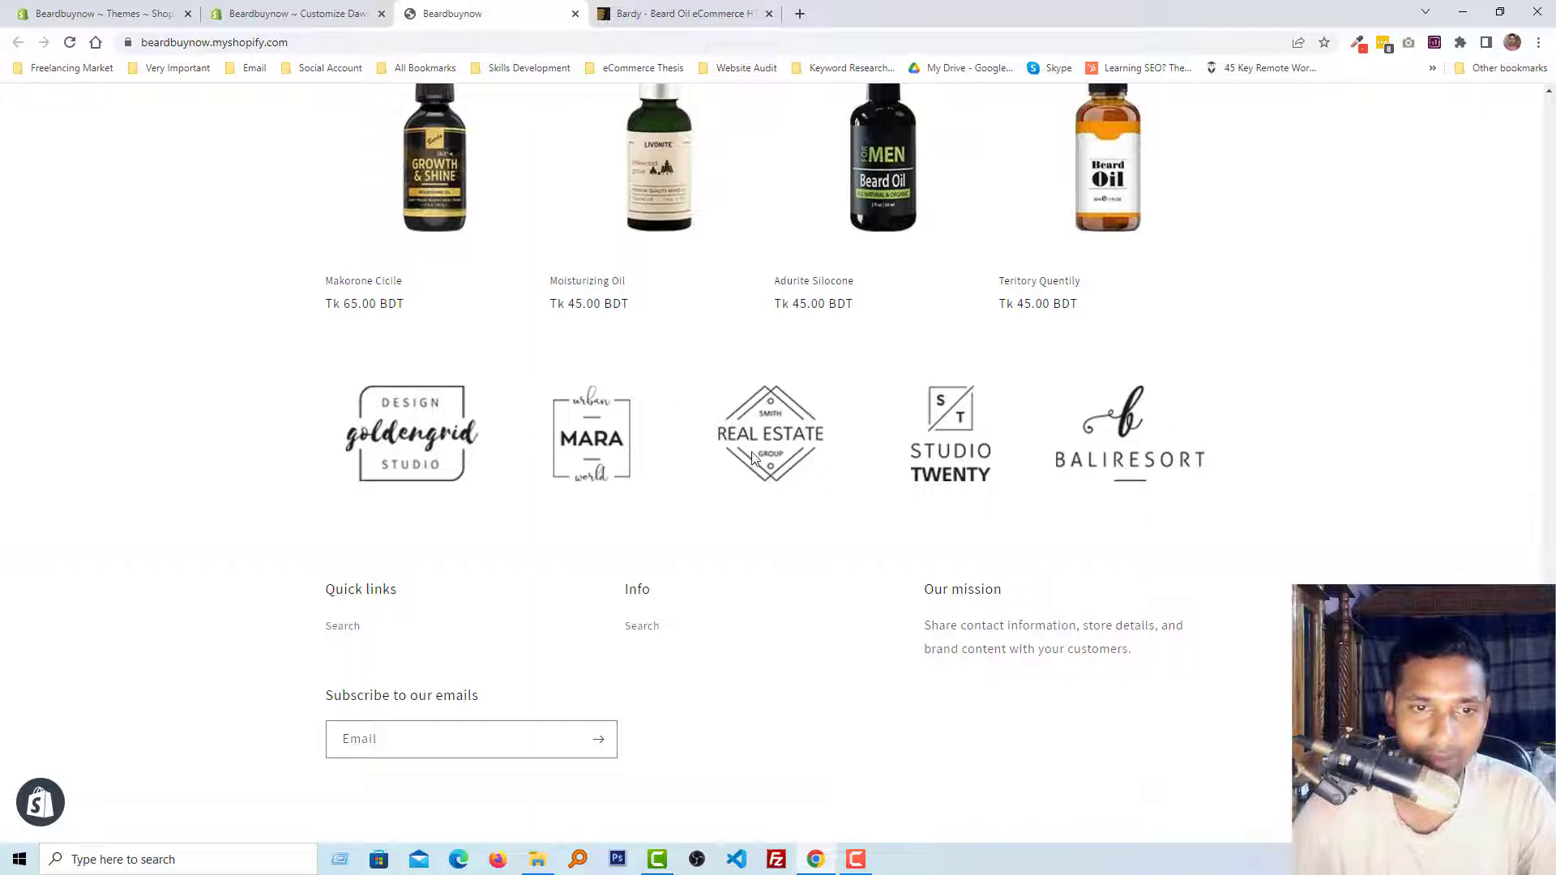
pyautogui.scroll(-1, 753, 459)
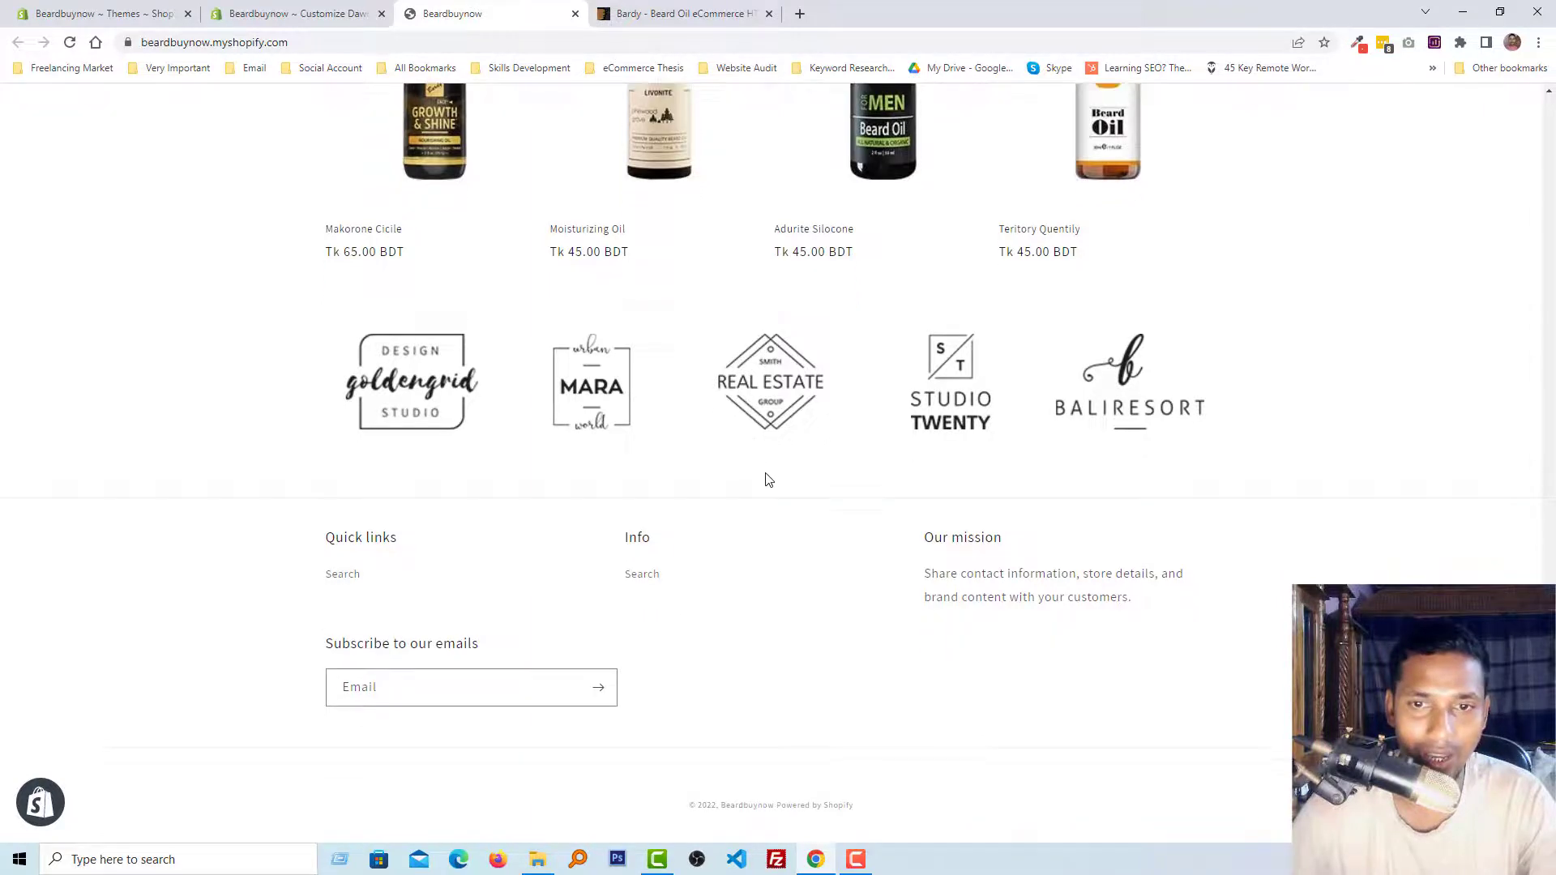
pyautogui.click(663, 10)
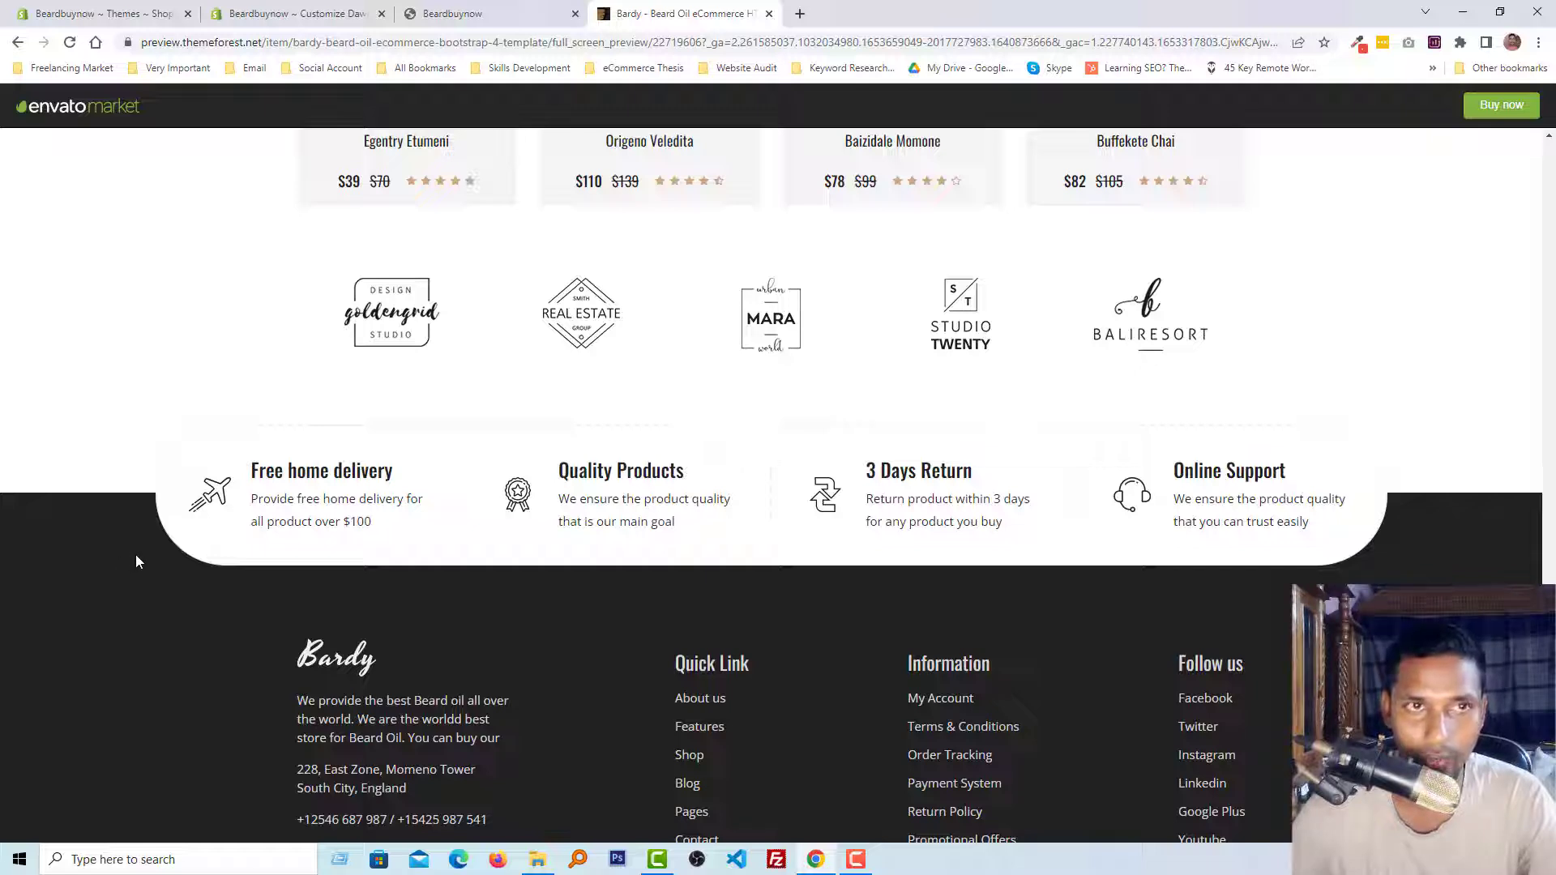
# - In the theme editor, add a new Multicolumn section to the home page below the brand logos
pyautogui.click(293, 16)
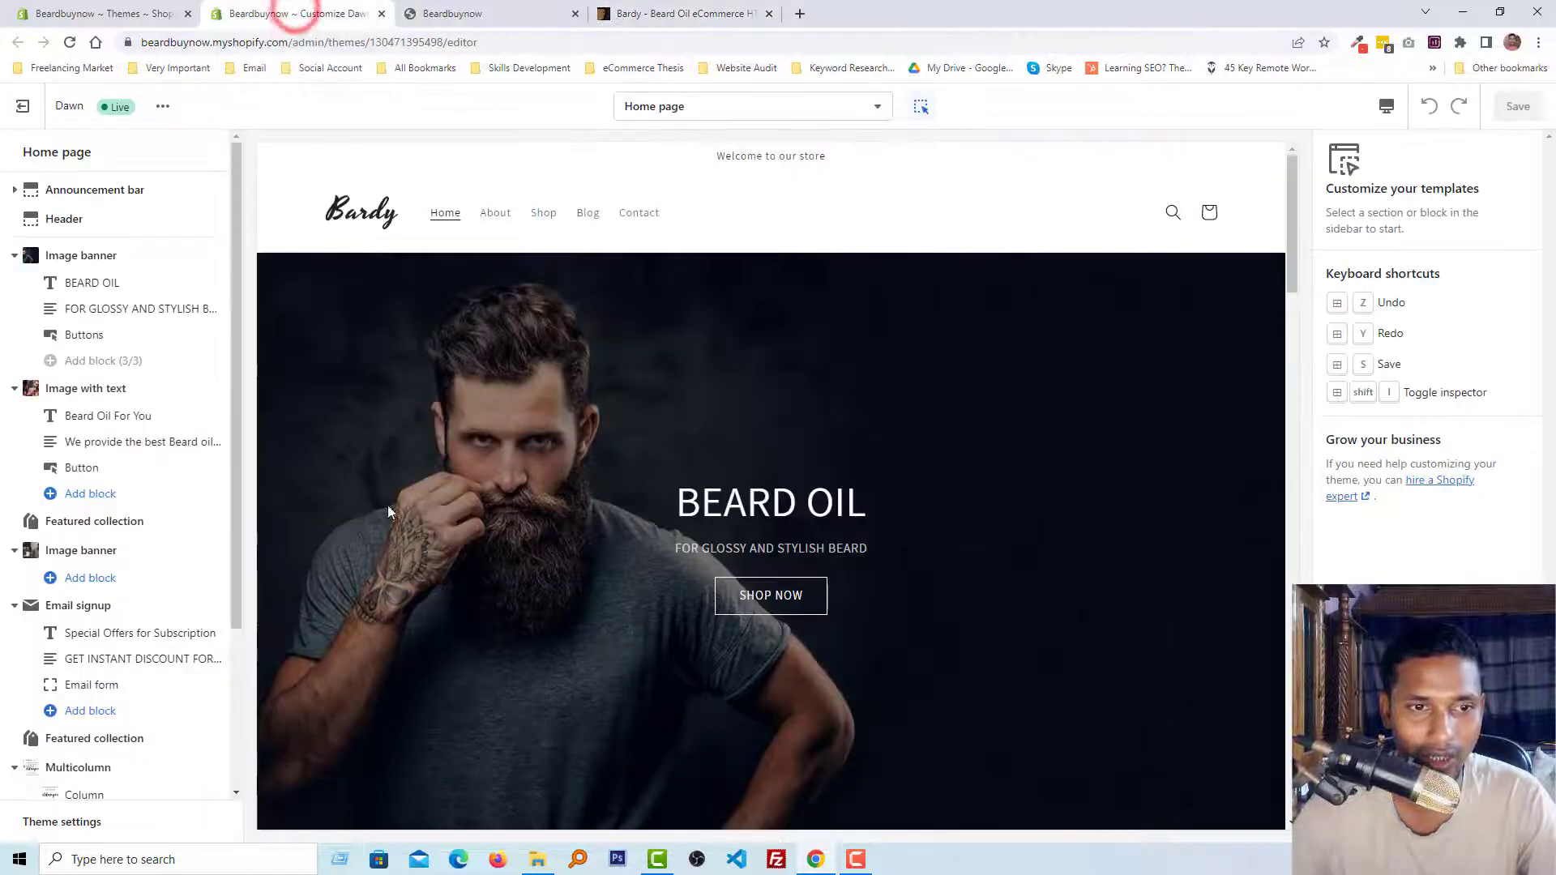
pyautogui.scroll(-15, 376, 529)
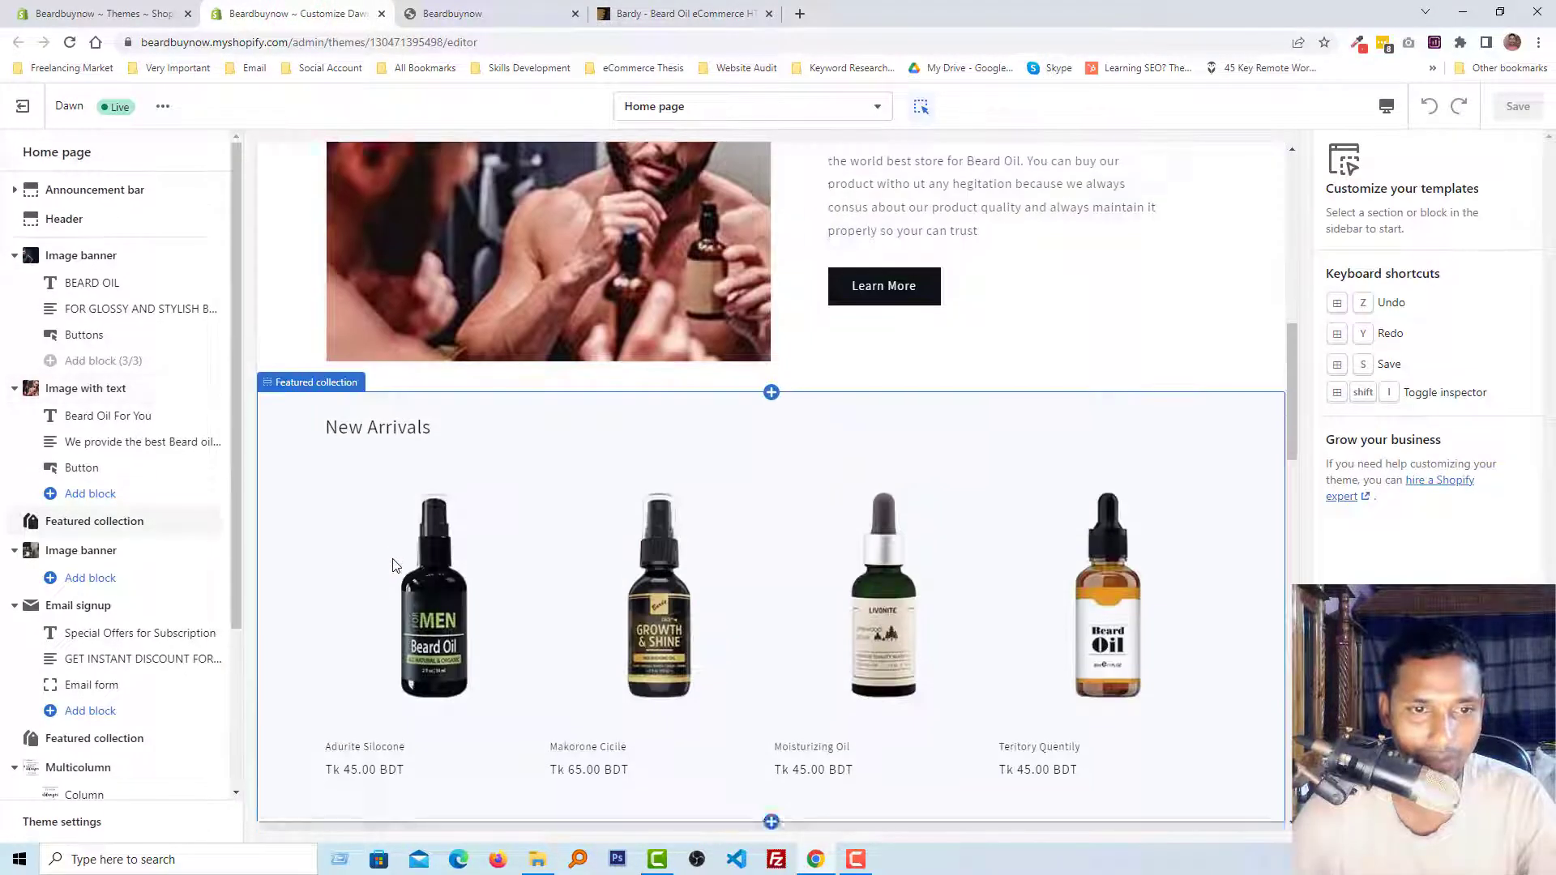
pyautogui.scroll(-10, 392, 566)
pyautogui.scroll(-3, 128, 665)
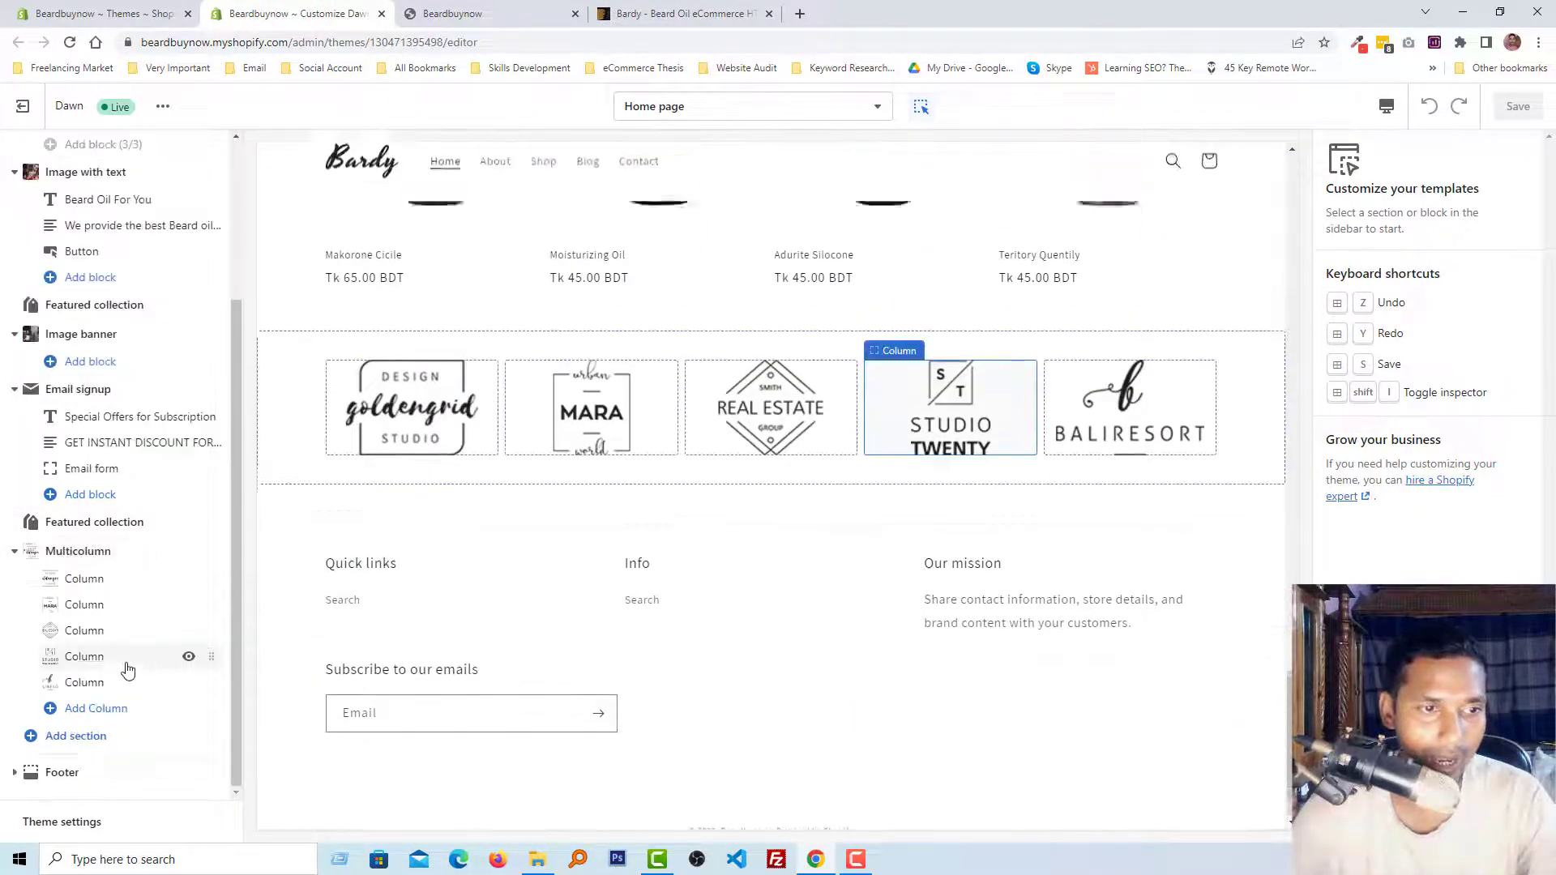
pyautogui.click(86, 737)
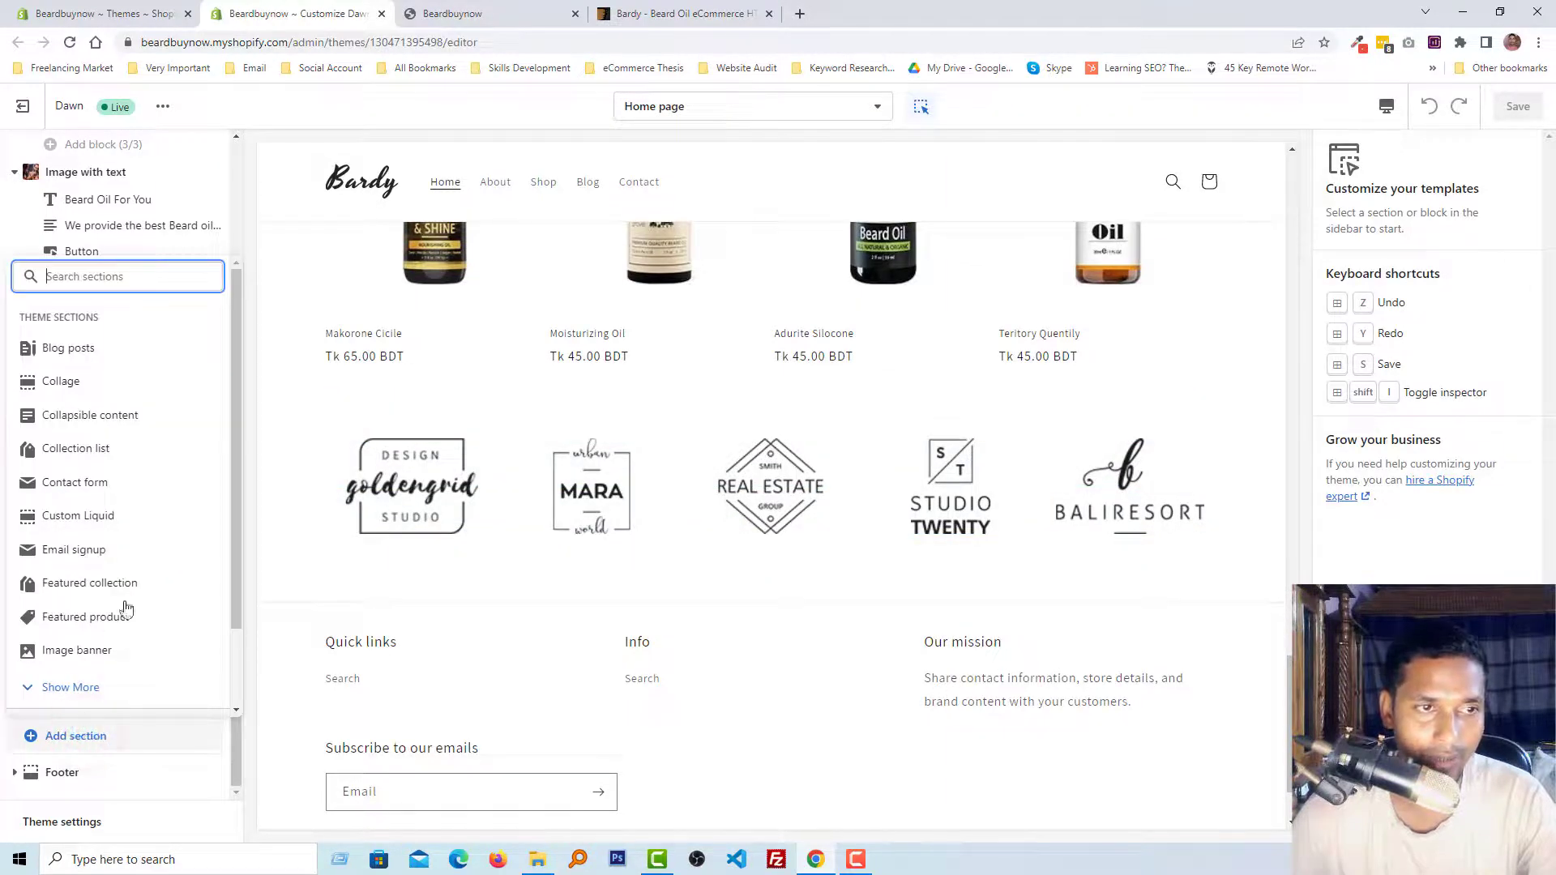
pyautogui.scroll(-2, 114, 563)
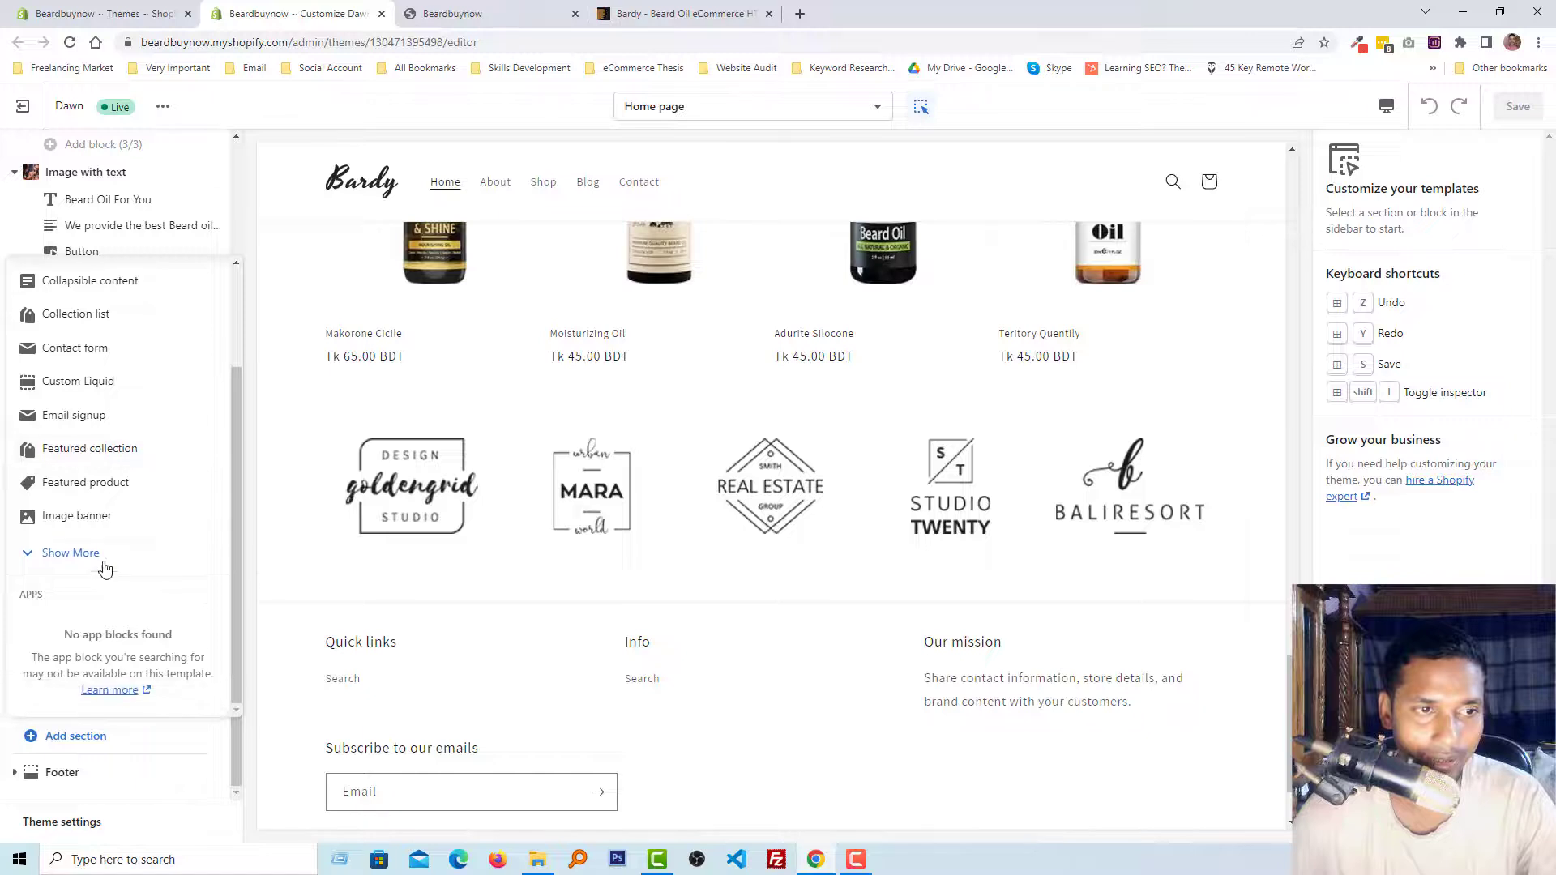
pyautogui.click(84, 552)
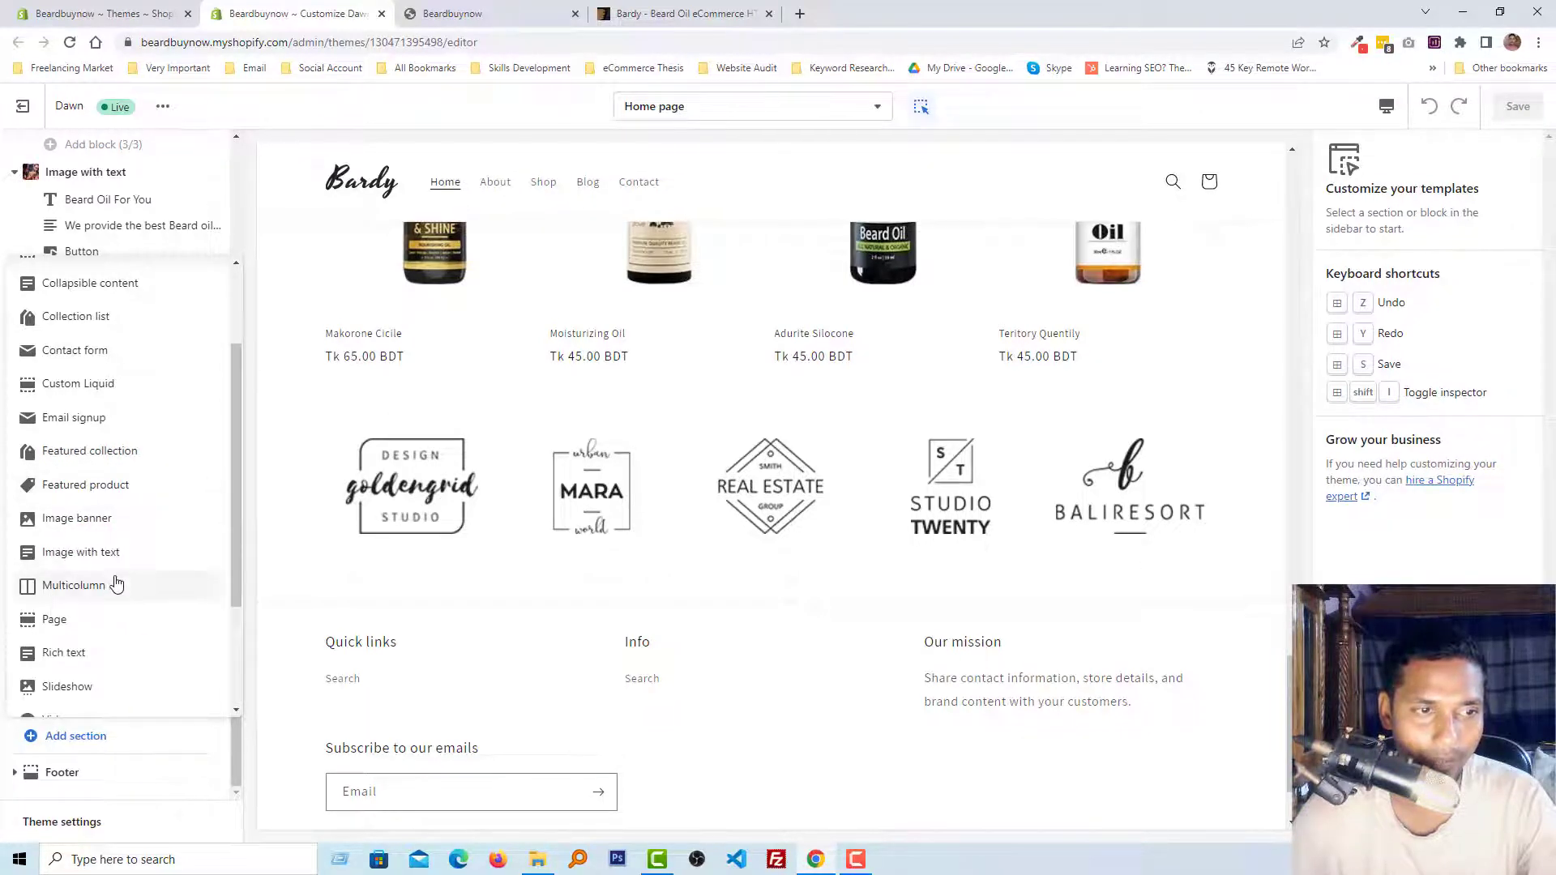
pyautogui.click(112, 585)
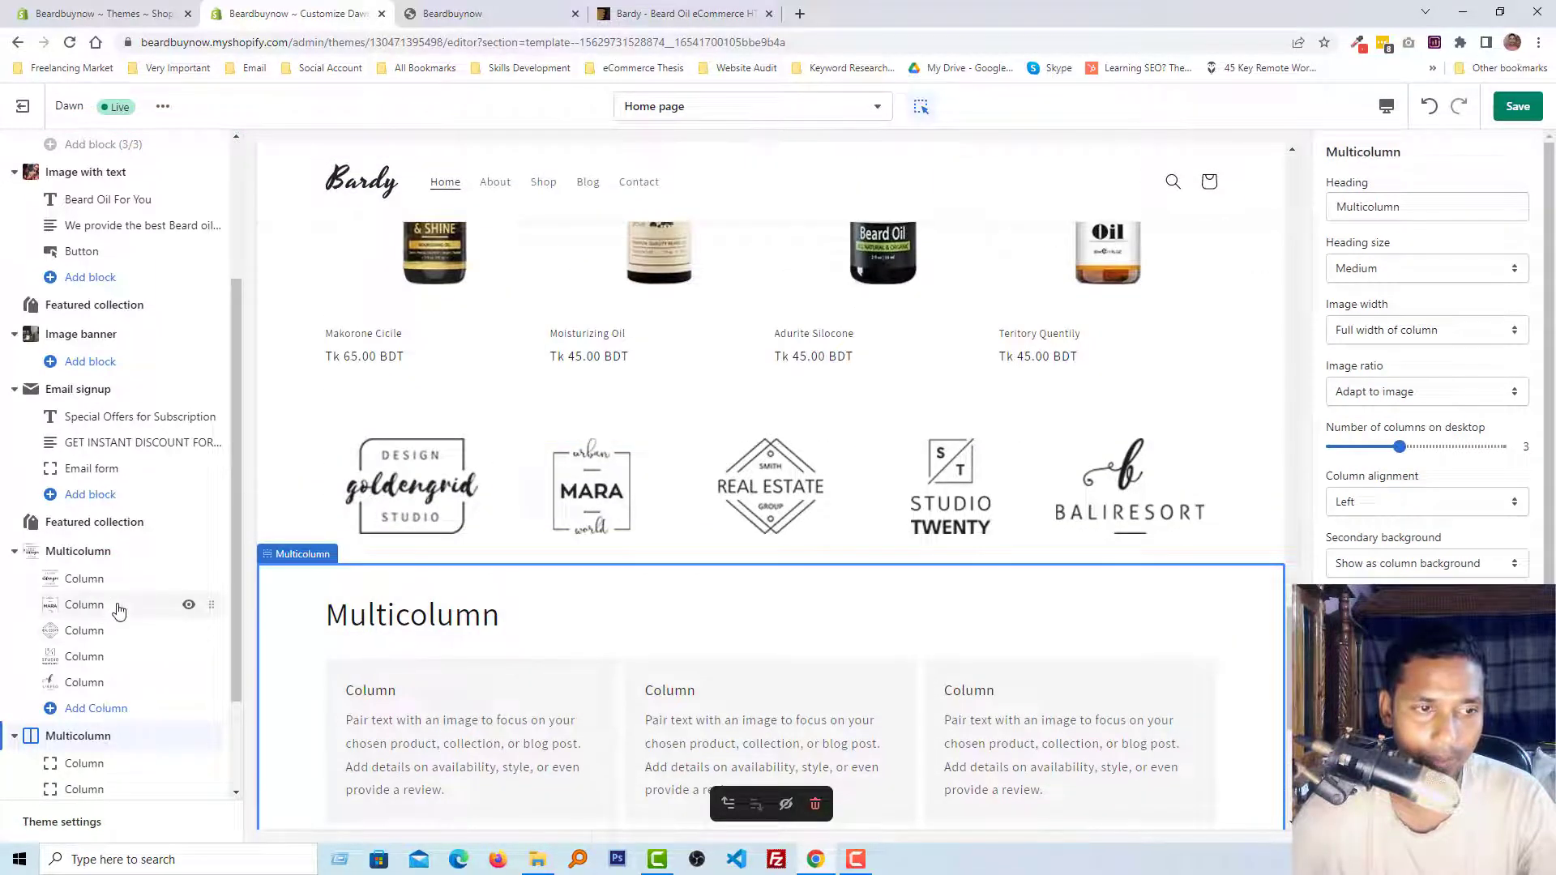
# - Set the heading of the new Multicolumn section's first column to "Free home delivery", copied from the reference template
pyautogui.scroll(-2, 113, 640)
pyautogui.click(112, 638)
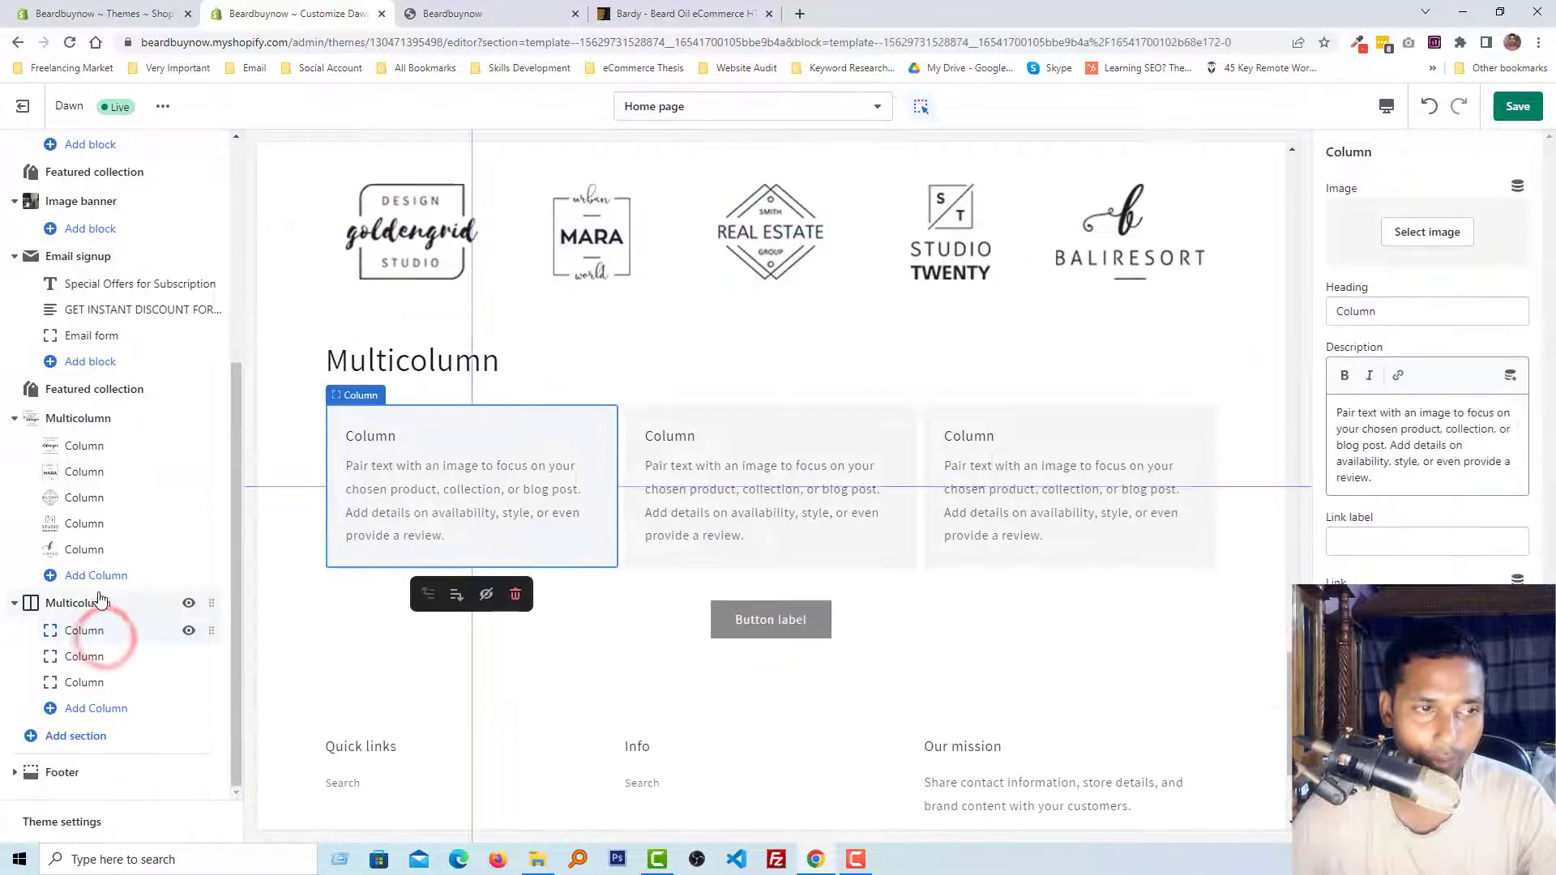
pyautogui.hotkey('ctrl', 'Tab')
pyautogui.hotkey('ctrl', 'Tab')
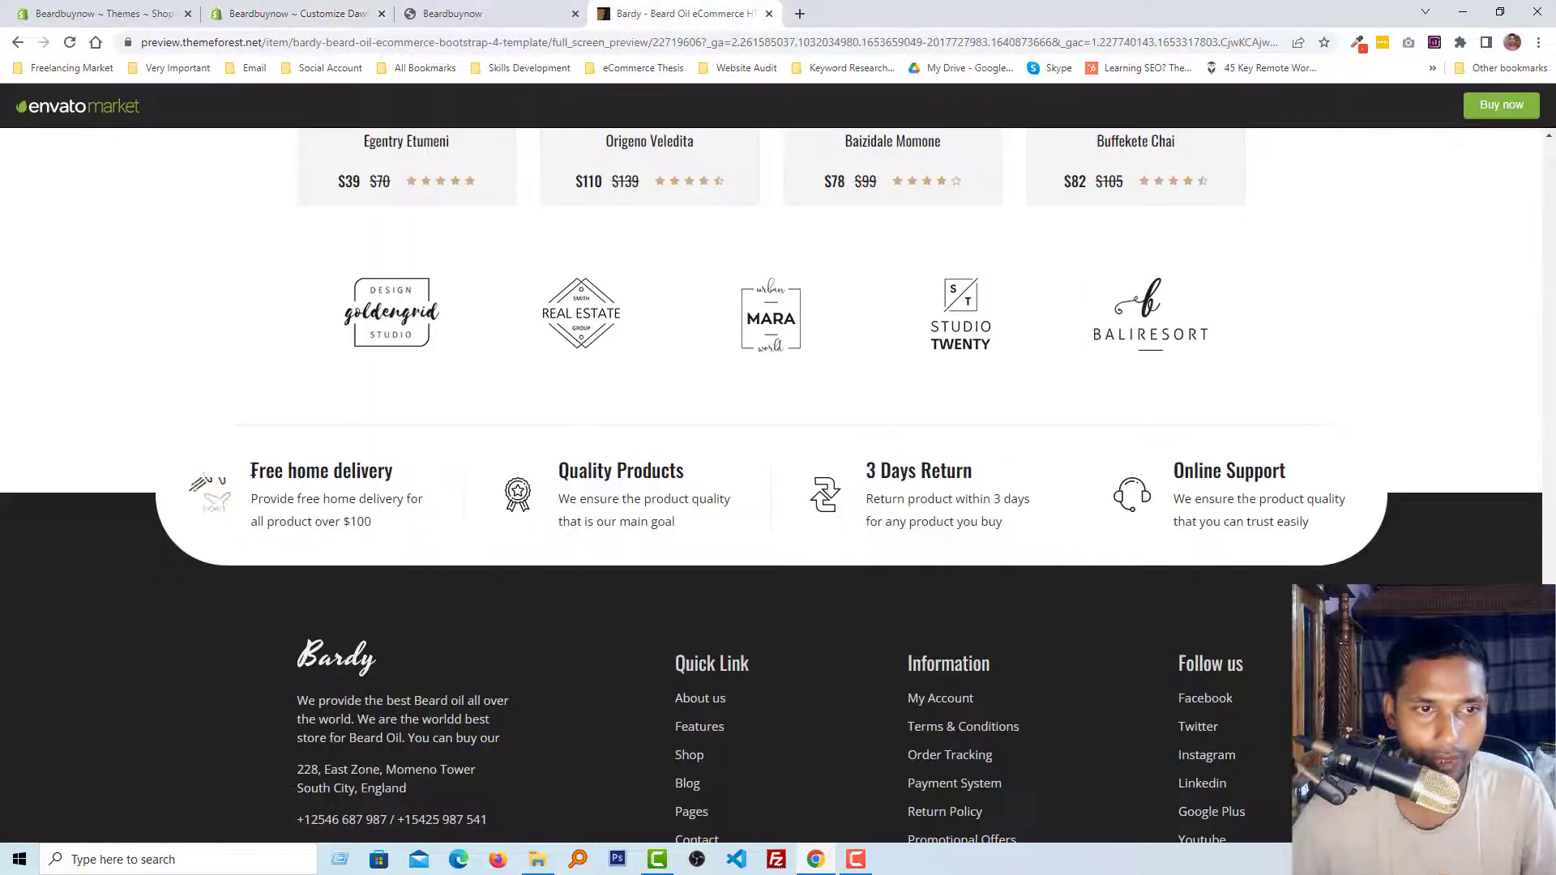
pyautogui.moveTo(248, 476); pyautogui.dragTo(394, 472)
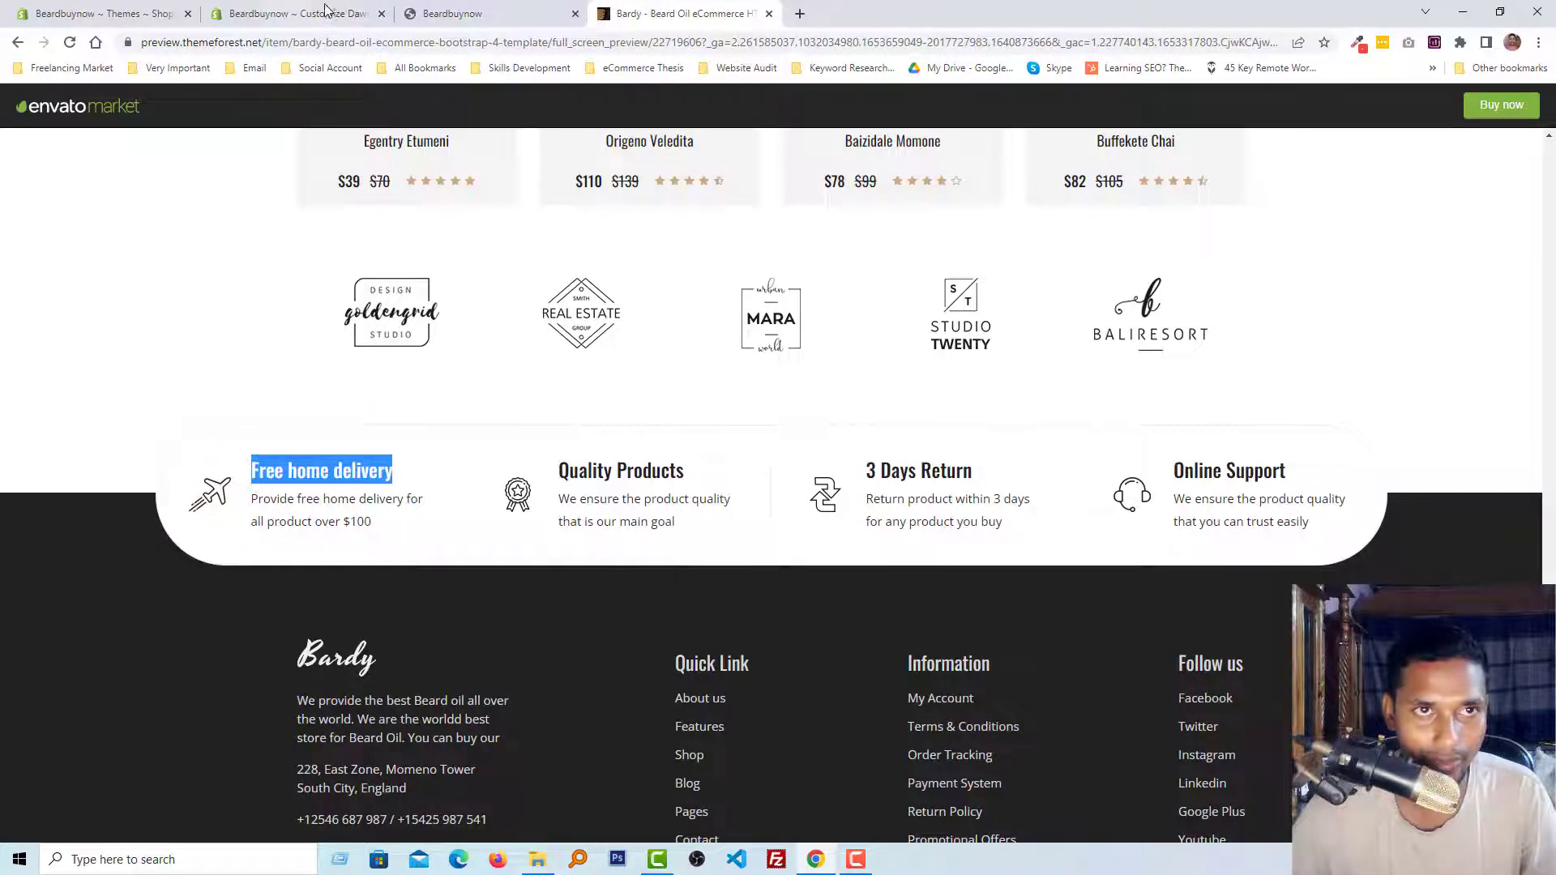
pyautogui.click(324, 14)
pyautogui.click(375, 452)
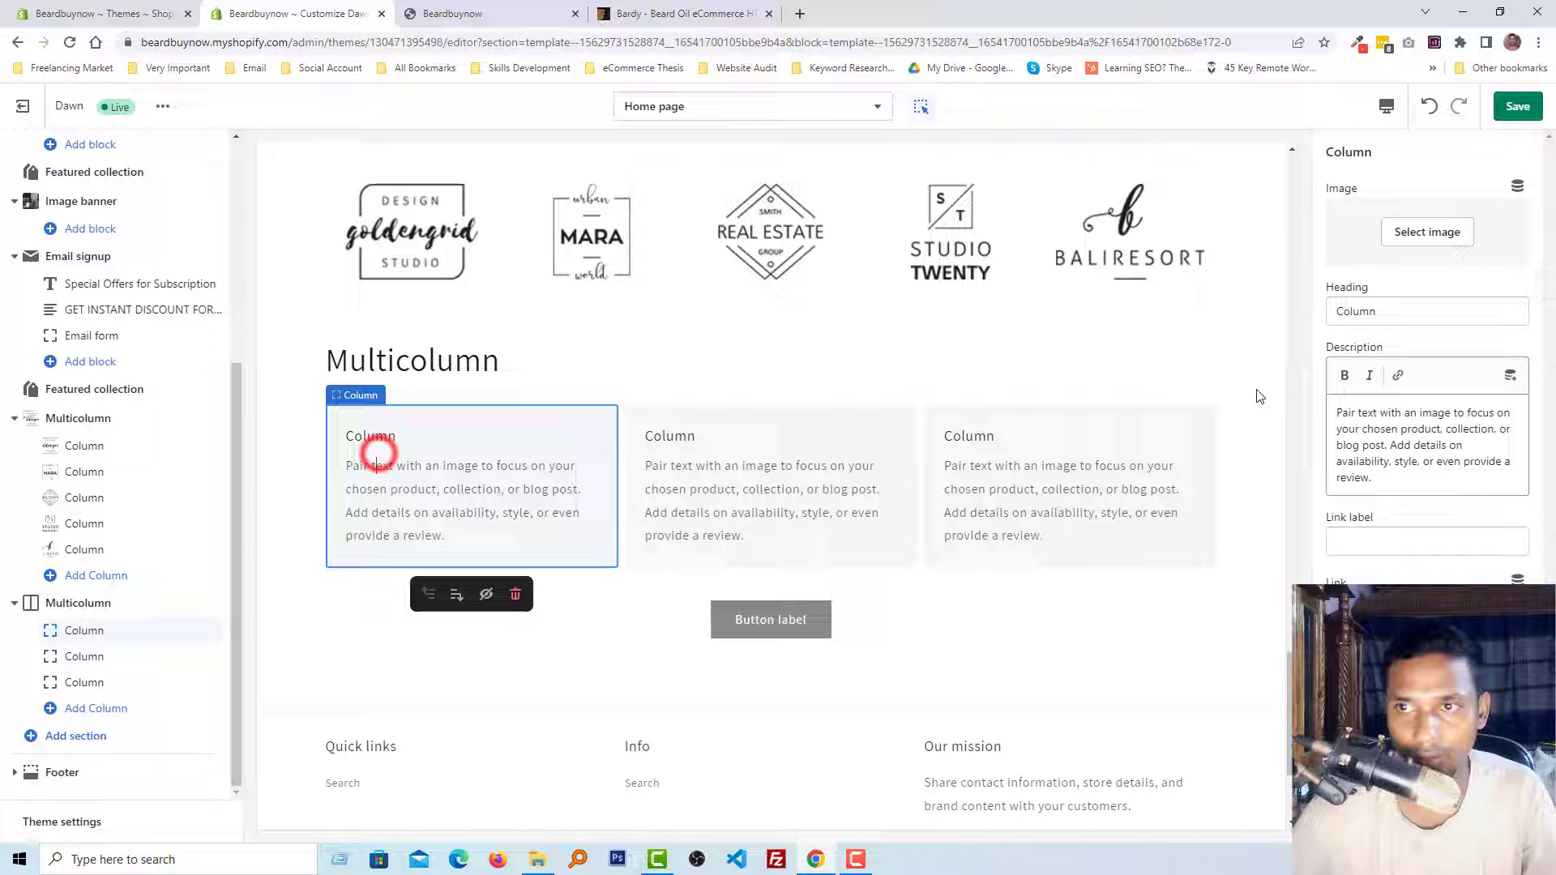
pyautogui.doubleClick(1368, 312)
# - Replace the first column's description with the template's text "Provide free home delivery for all product over $100"
pyautogui.hotkey('ctrl', 'Tab')
pyautogui.hotkey('ctrl', 'Tab')
pyautogui.moveTo(373, 523); pyautogui.dragTo(248, 511)
pyautogui.hotkey('ctrl', 'c')
pyautogui.click(328, 18)
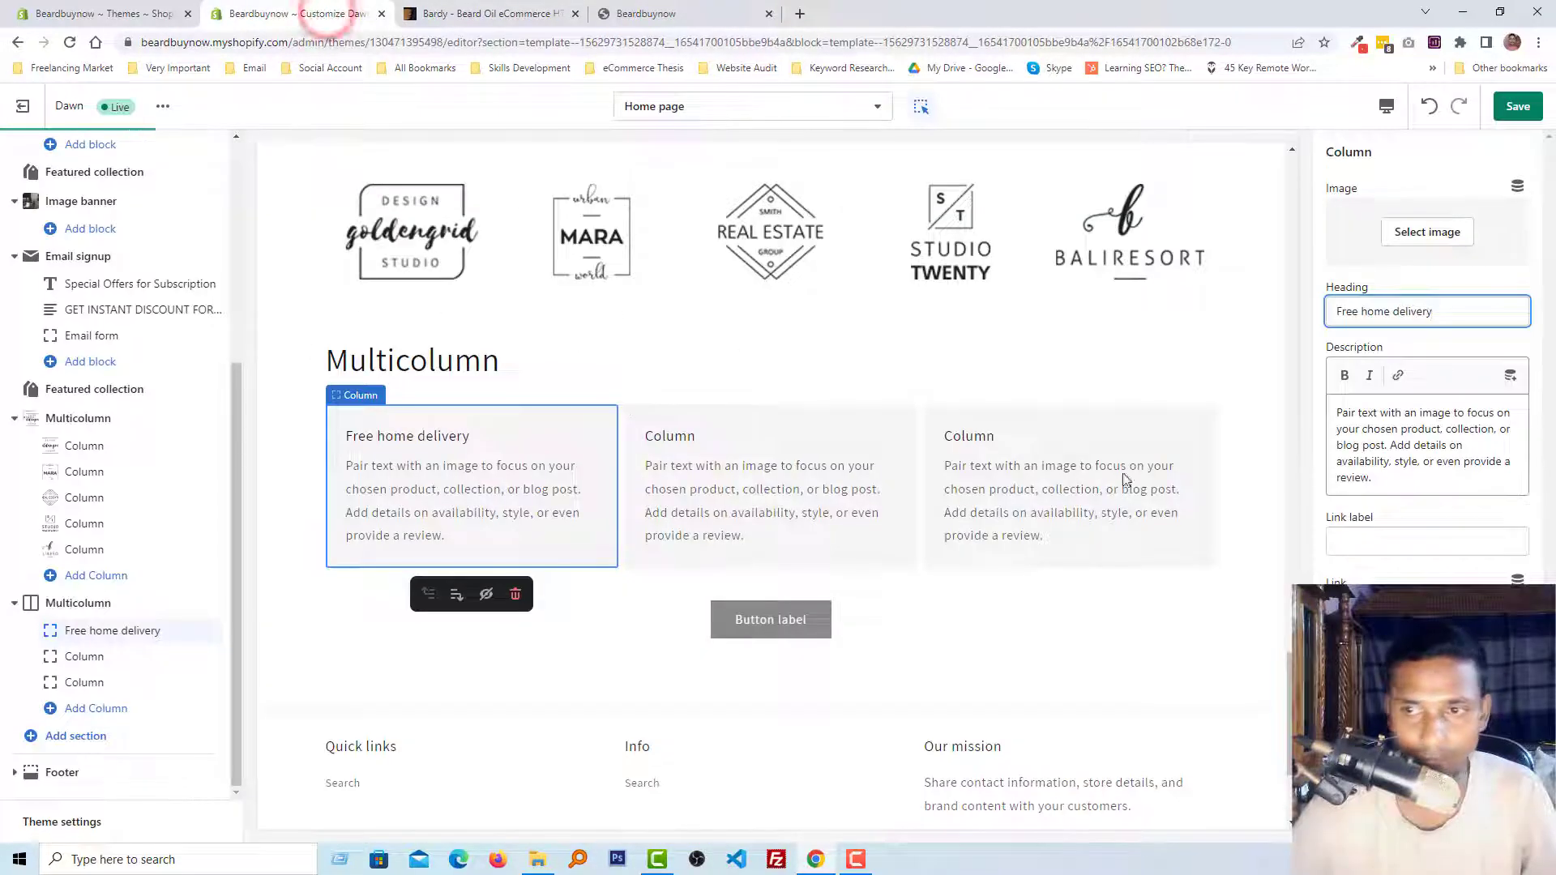
pyautogui.tripleClick(1346, 454)
pyautogui.hotkey('ctrl', 'v')
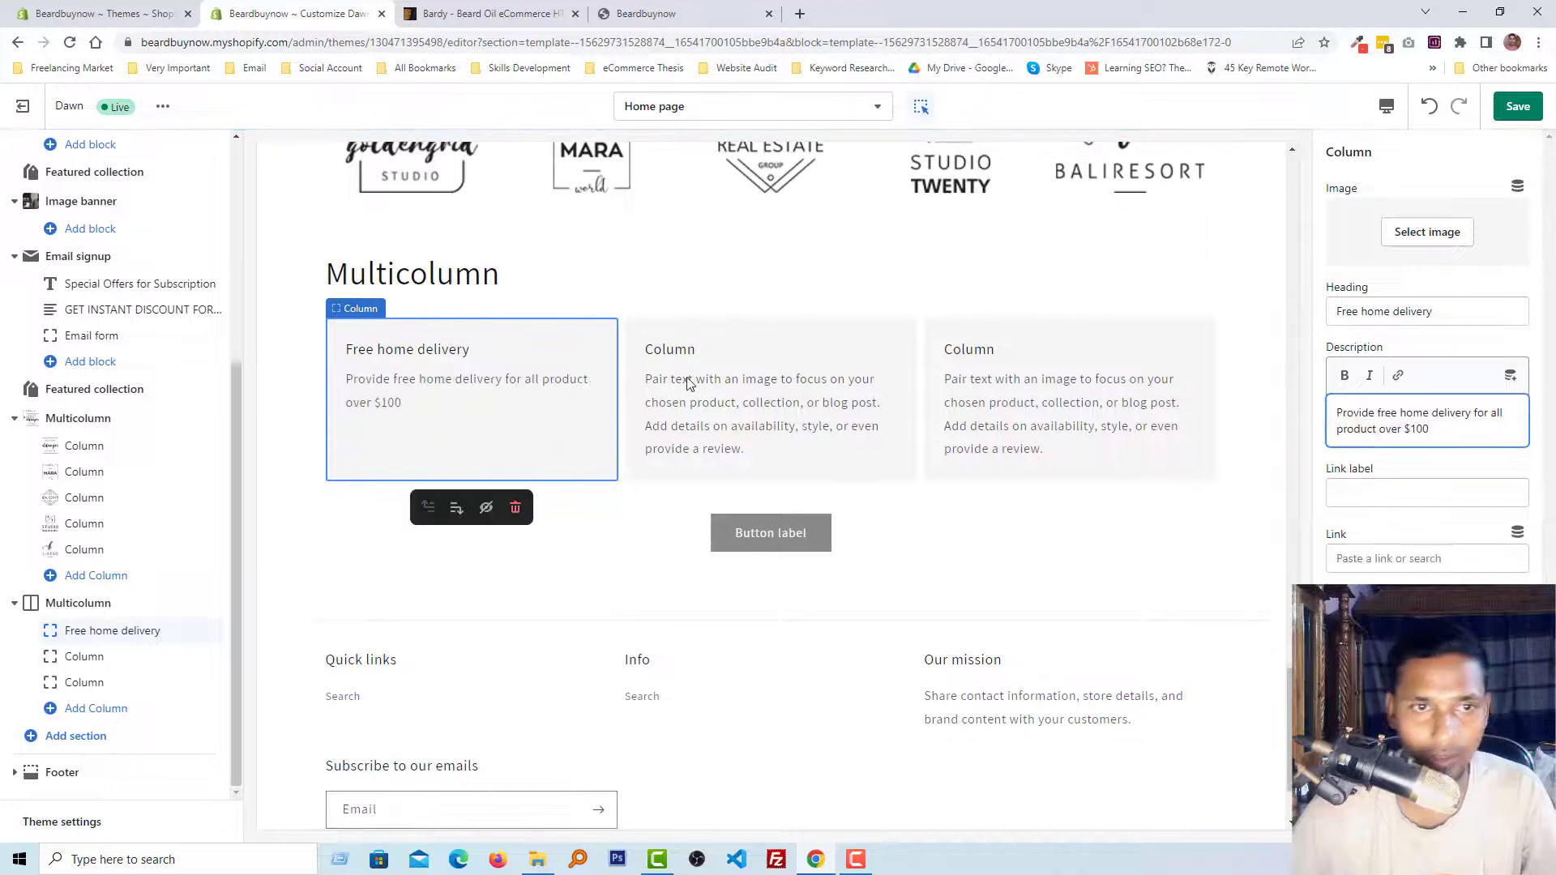
# - Copy "Quality Products" from the reference template and use it as the second column's heading
pyautogui.hotkey('ctrl', 'Tab')
pyautogui.moveTo(559, 476); pyautogui.dragTo(710, 478)
pyautogui.hotkey('ctrl', 'c')
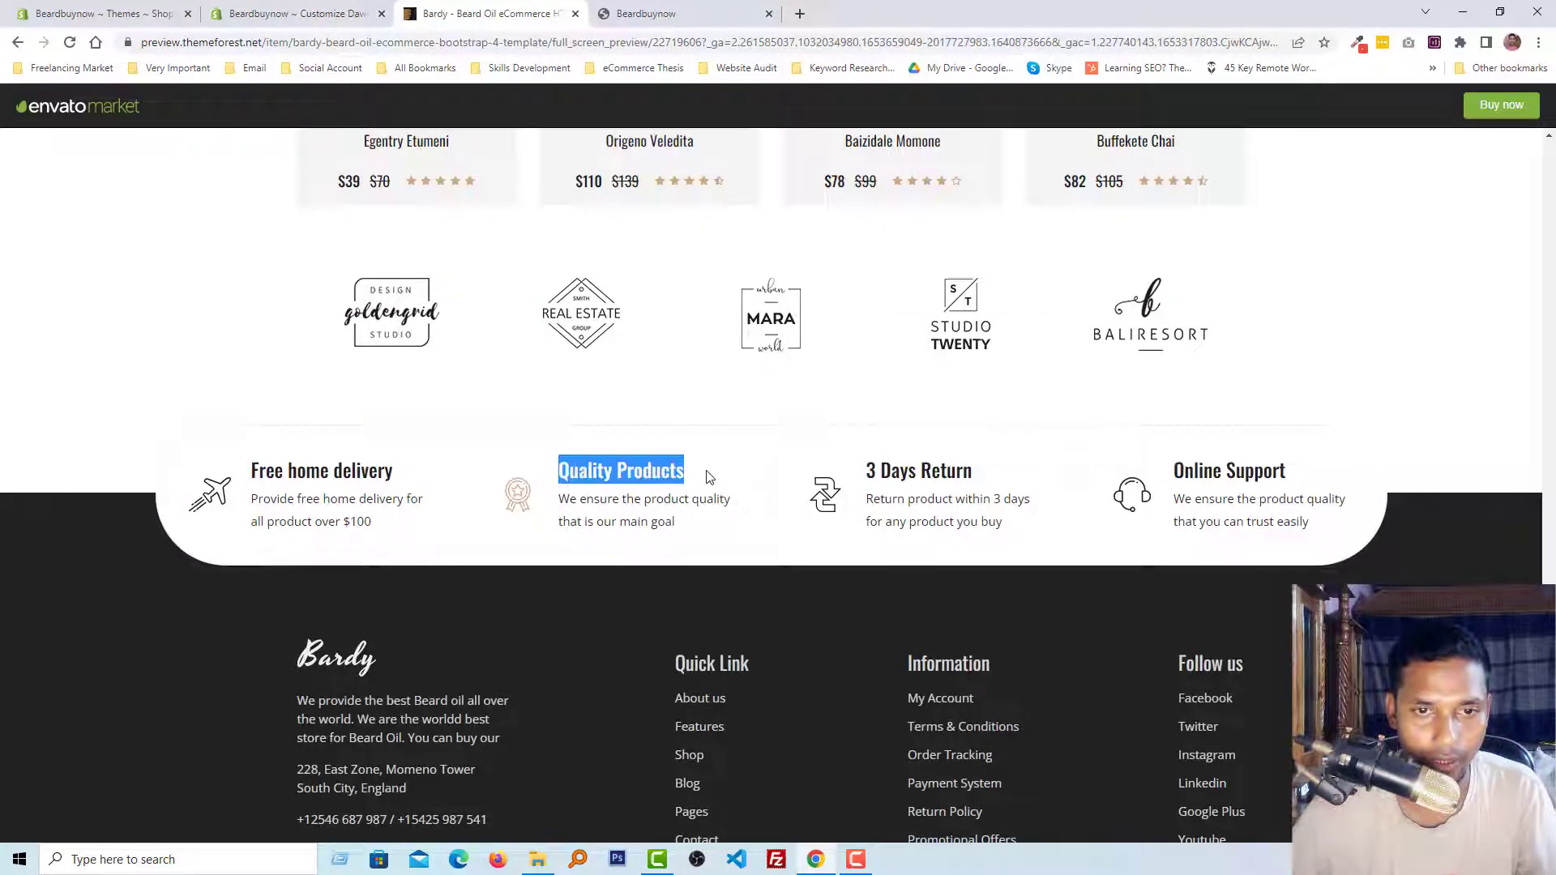
pyautogui.click(300, 14)
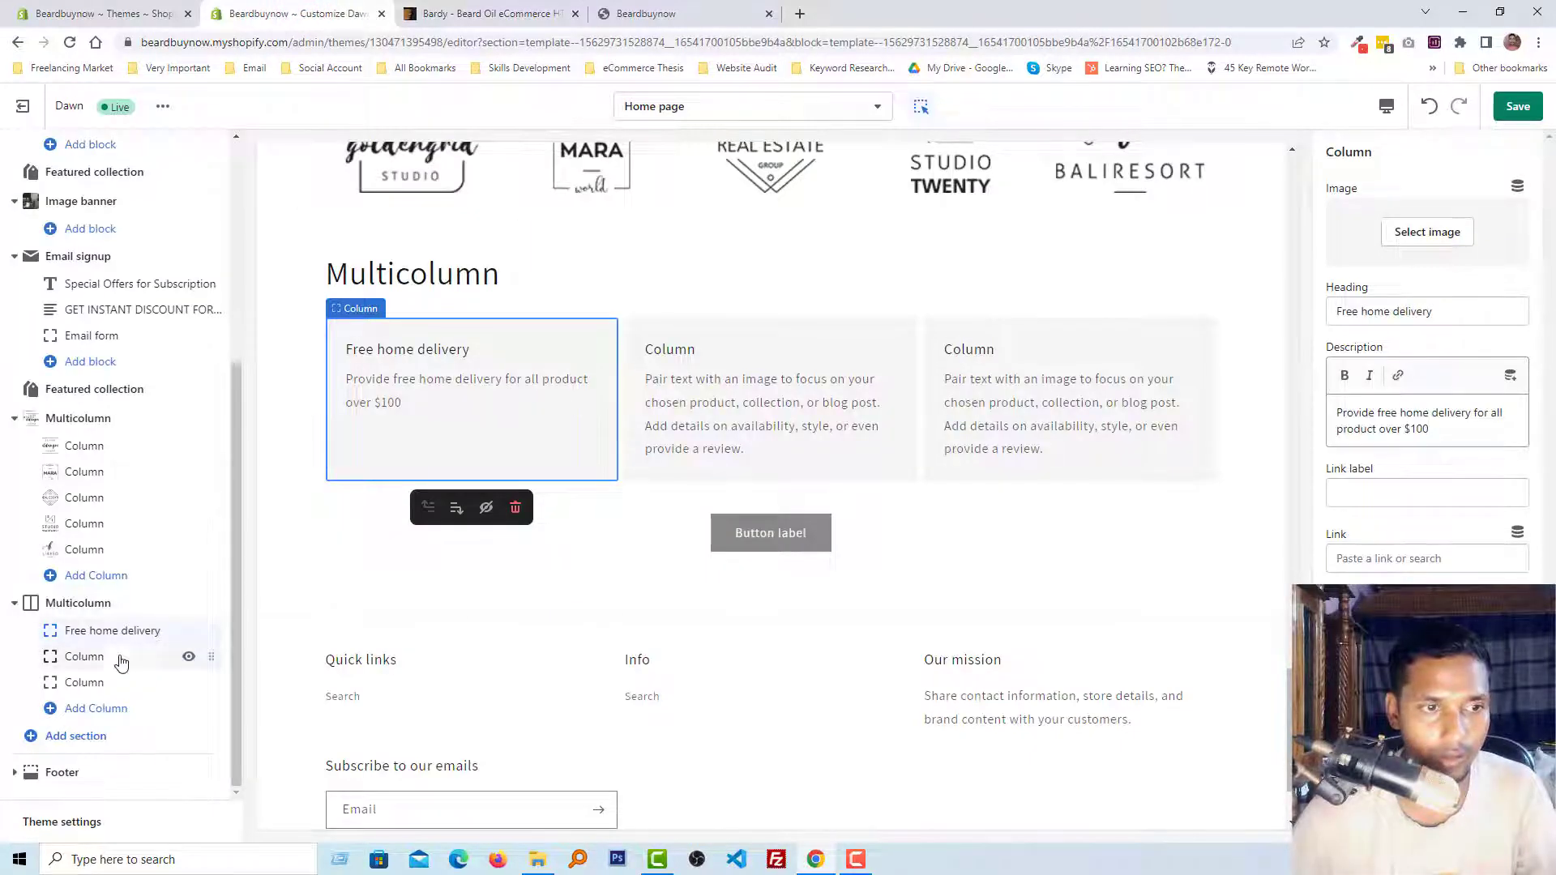
pyautogui.click(114, 653)
pyautogui.doubleClick(1351, 312)
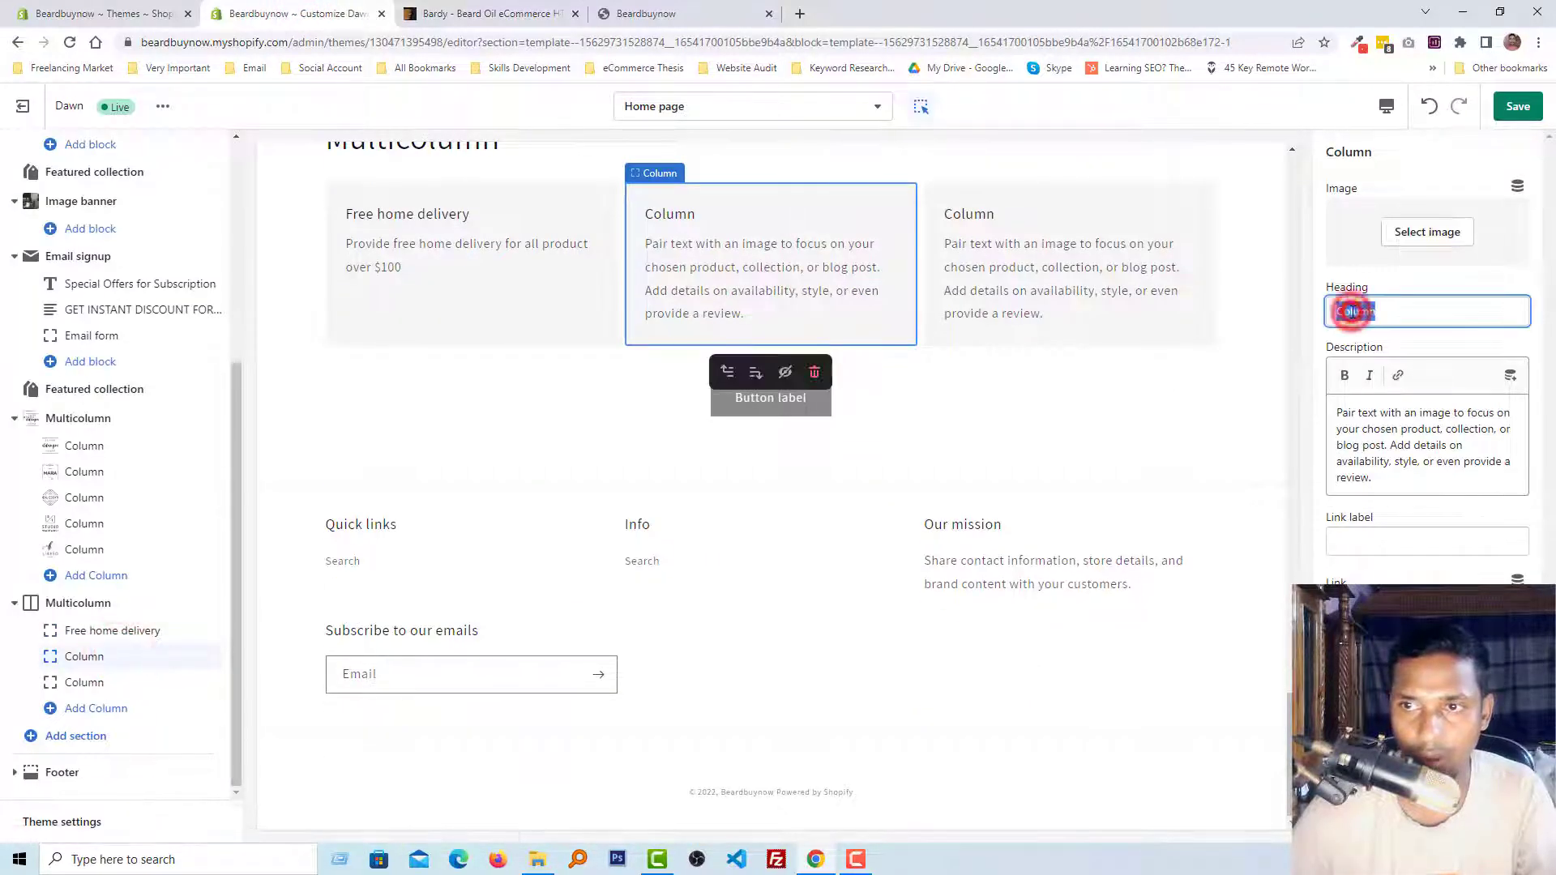
pyautogui.hotkey('ctrl', 'v')
# - Replace the second column's description with the template's text "We ensure the product quality that is our main goal"
pyautogui.click(423, 8)
pyautogui.moveTo(558, 497); pyautogui.dragTo(676, 522)
pyautogui.hotkey('ctrl', 'c')
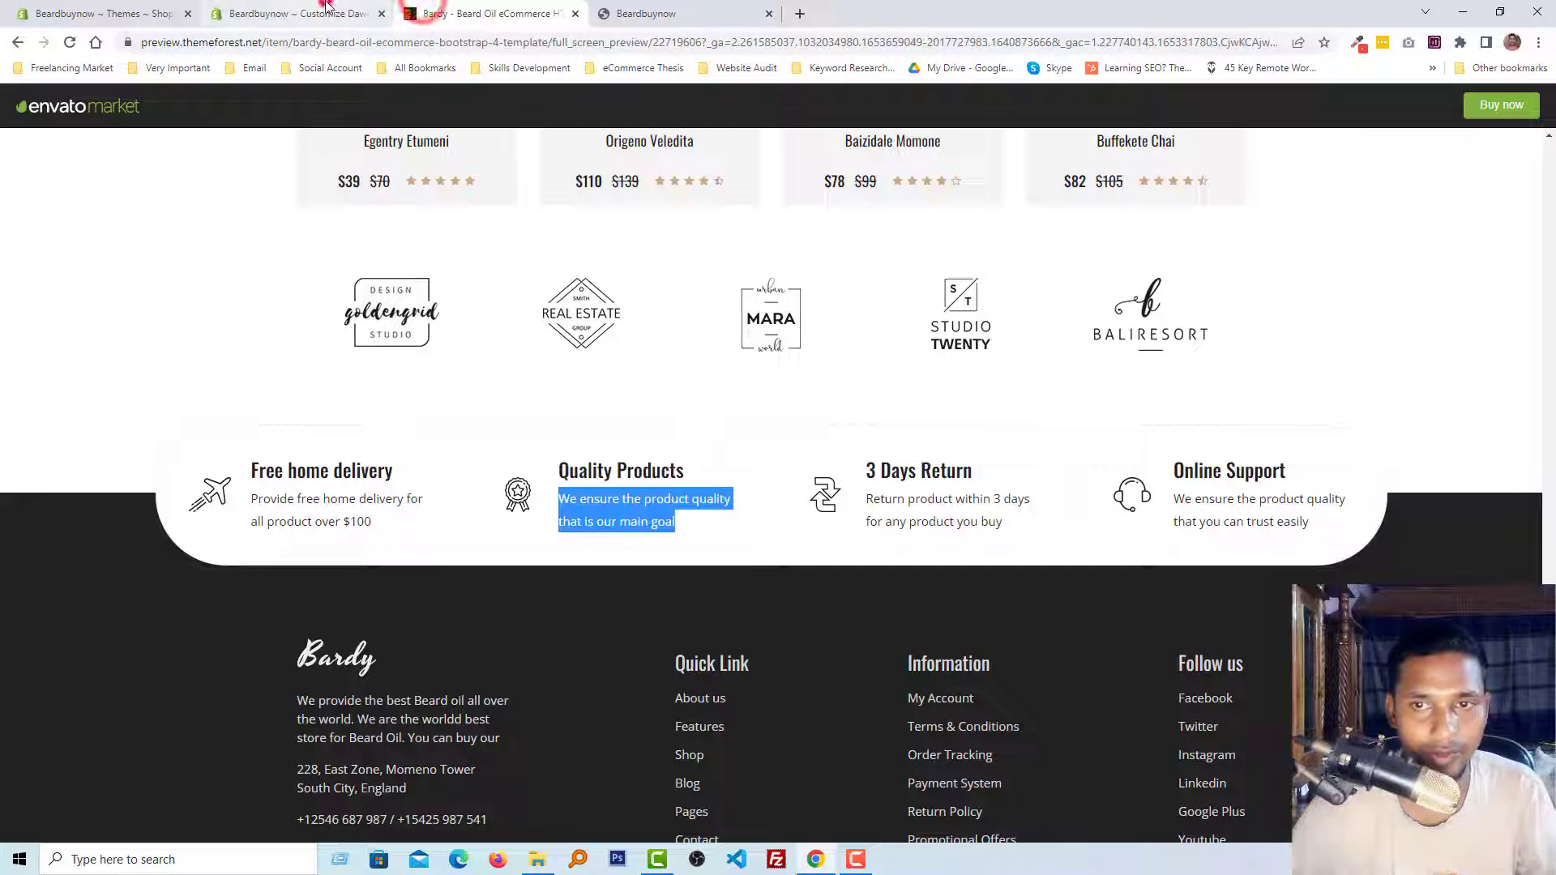
pyautogui.click(300, 14)
pyautogui.tripleClick(1389, 436)
pyautogui.hotkey('ctrl', 'v')
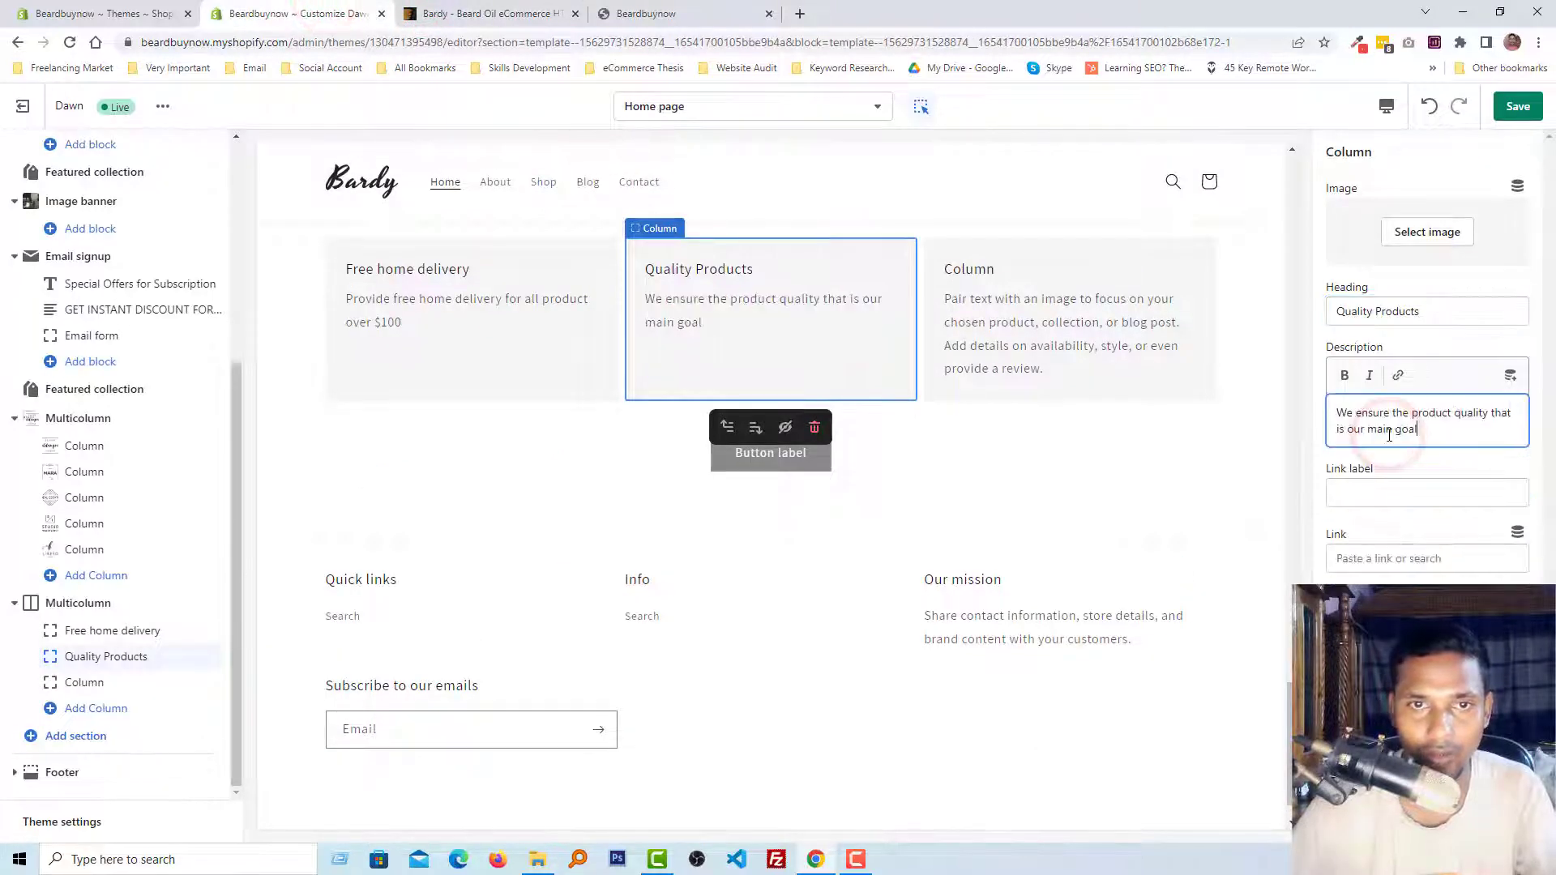
# - Copy "3 Days Return" from the reference template and use it as the third column's heading
pyautogui.click(442, 13)
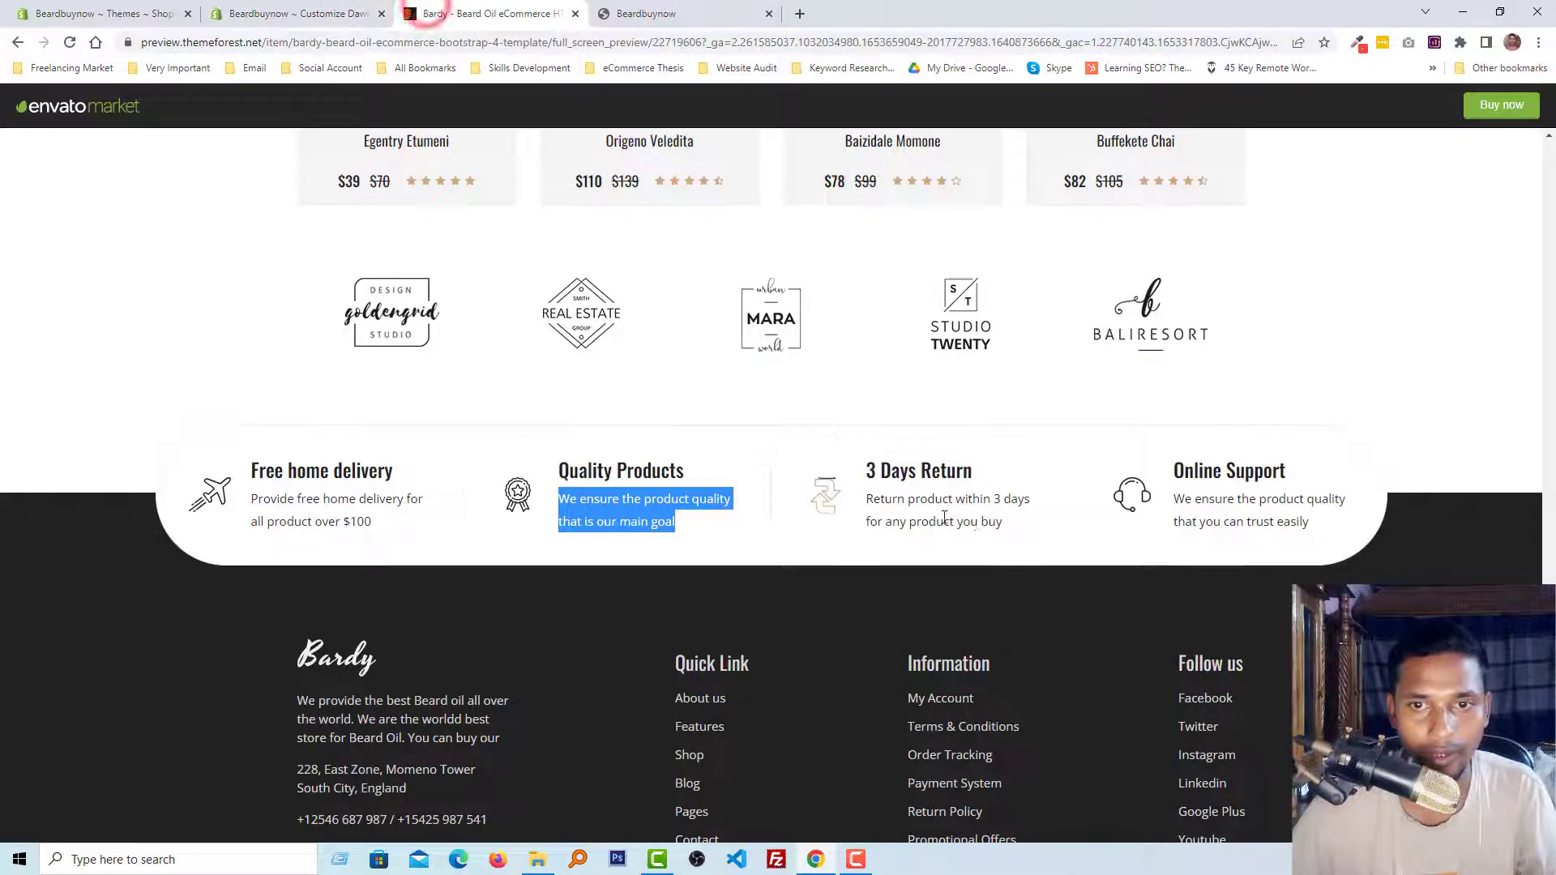
pyautogui.moveTo(864, 470); pyautogui.dragTo(981, 464)
pyautogui.hotkey('ctrl', 'c')
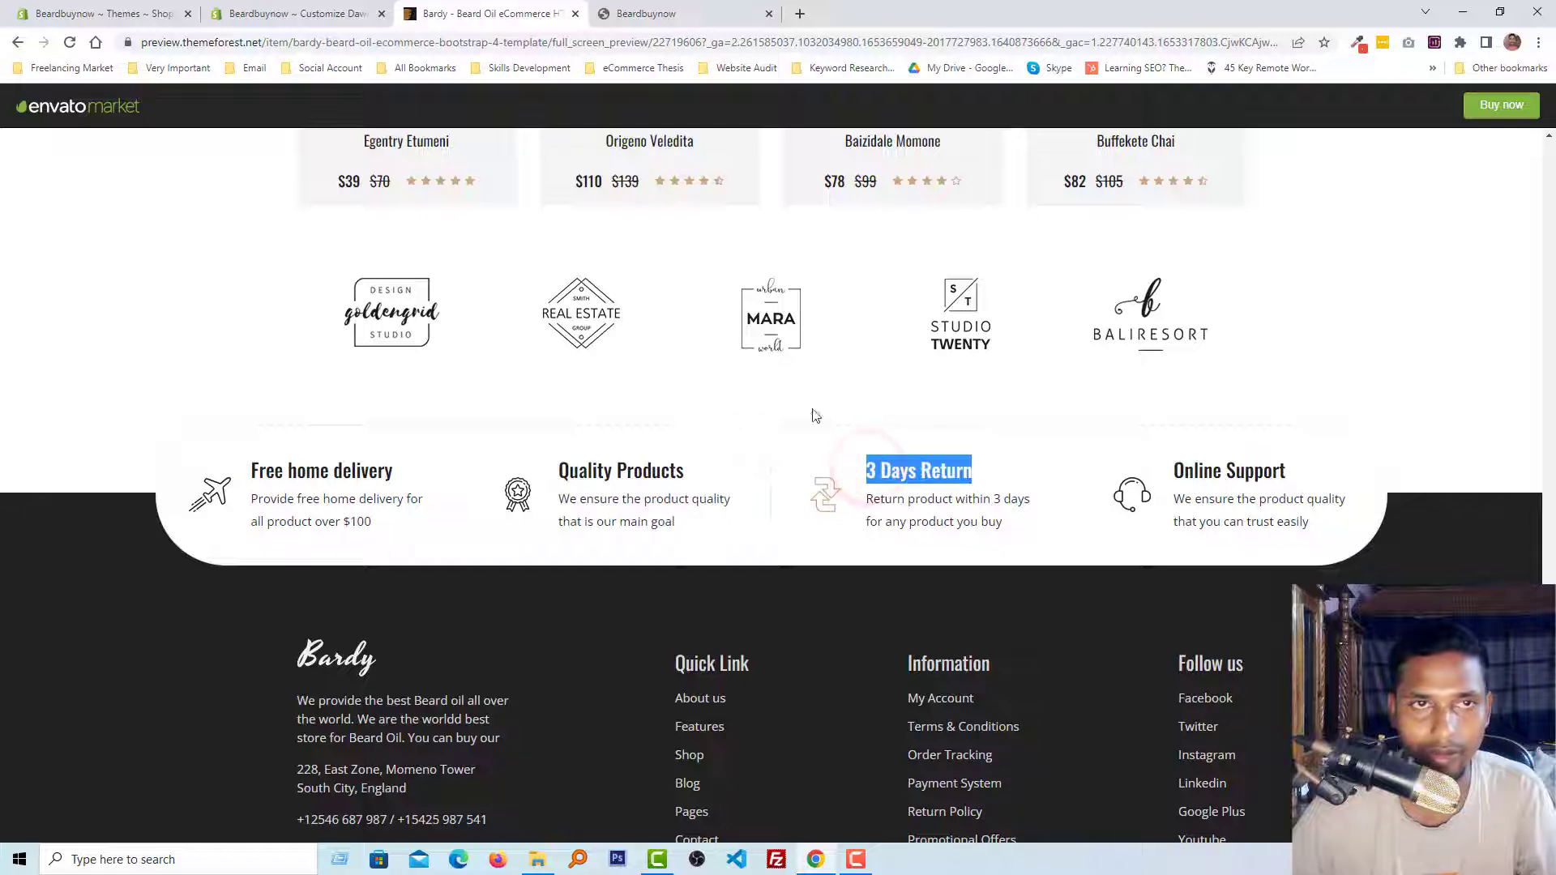
pyautogui.click(300, 14)
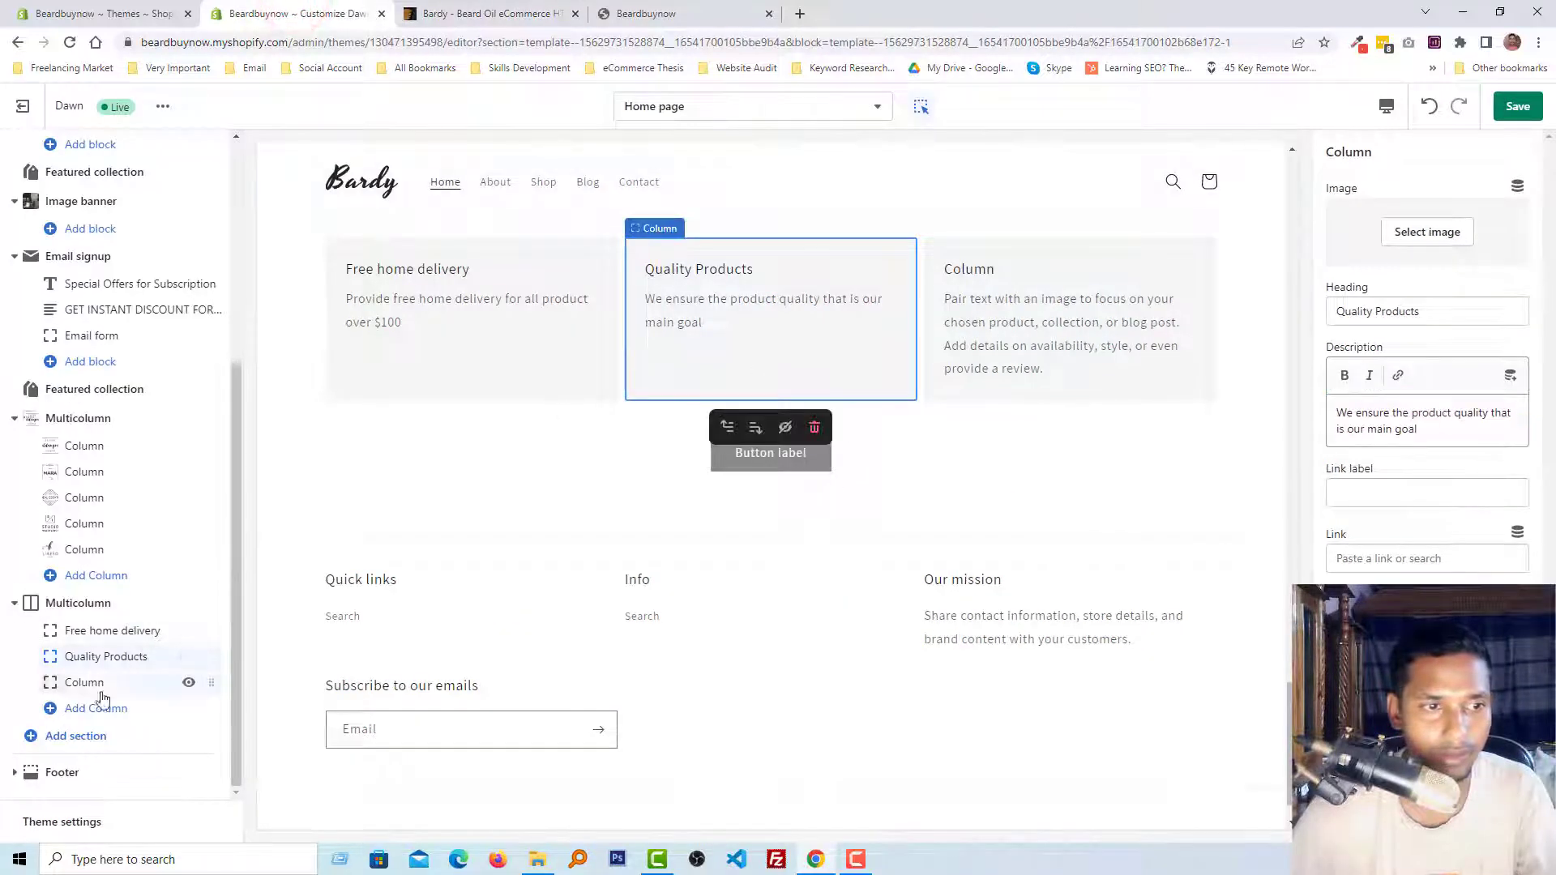
pyautogui.click(99, 689)
pyautogui.doubleClick(1346, 313)
pyautogui.hotkey('ctrl', 'v')
# - Replace the third column's description with the template's text "Return product within 3 days for any product you buy"
pyautogui.click(485, 13)
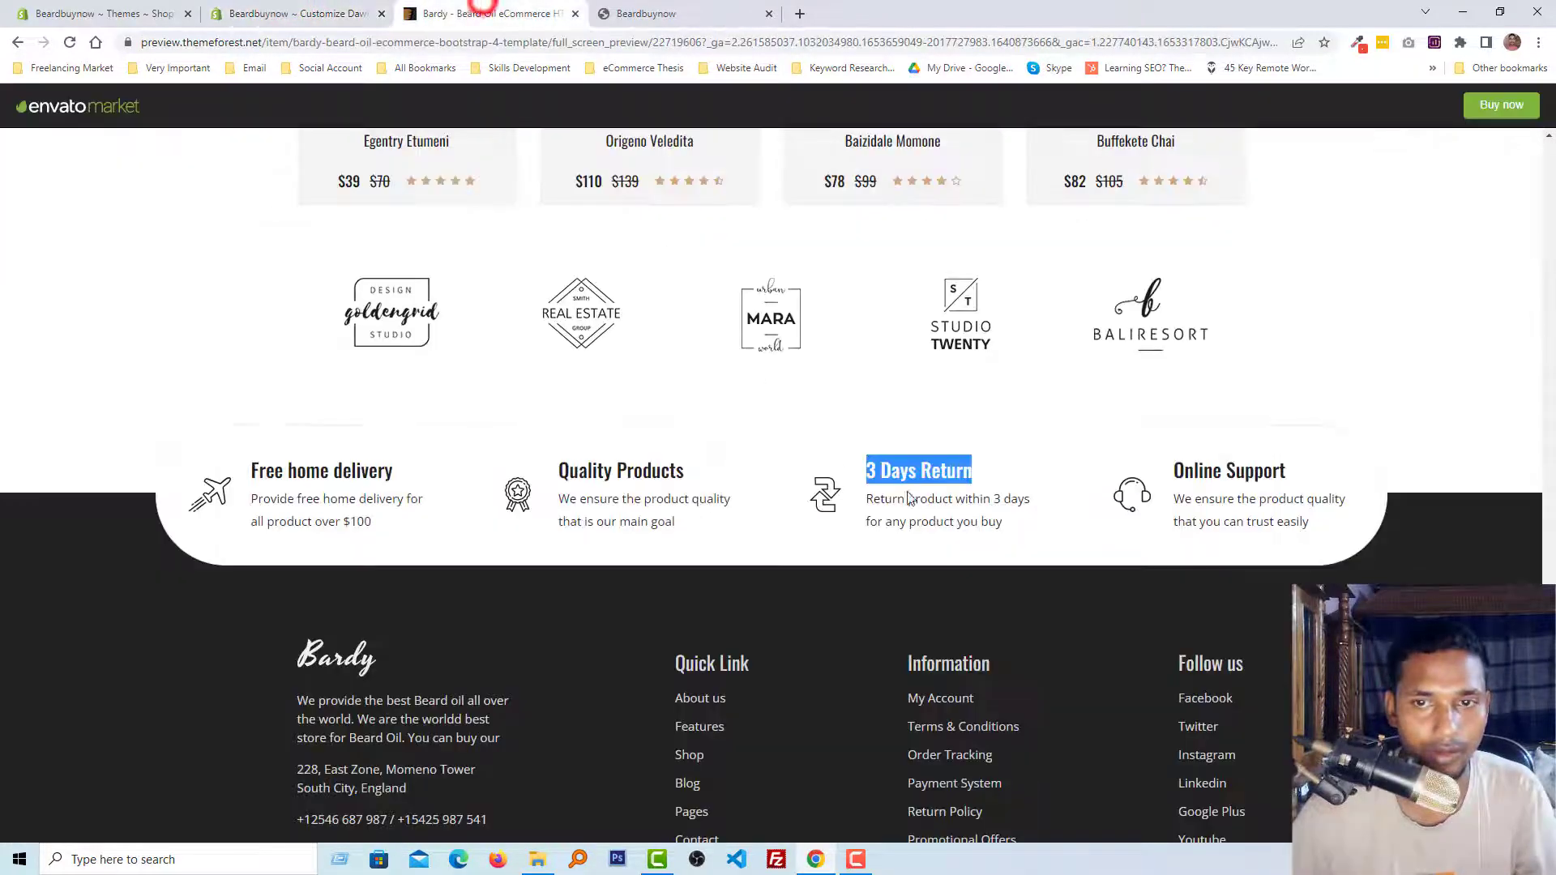
pyautogui.moveTo(868, 499); pyautogui.dragTo(1003, 522)
pyautogui.hotkey('ctrl', 'c')
pyautogui.click(297, 6)
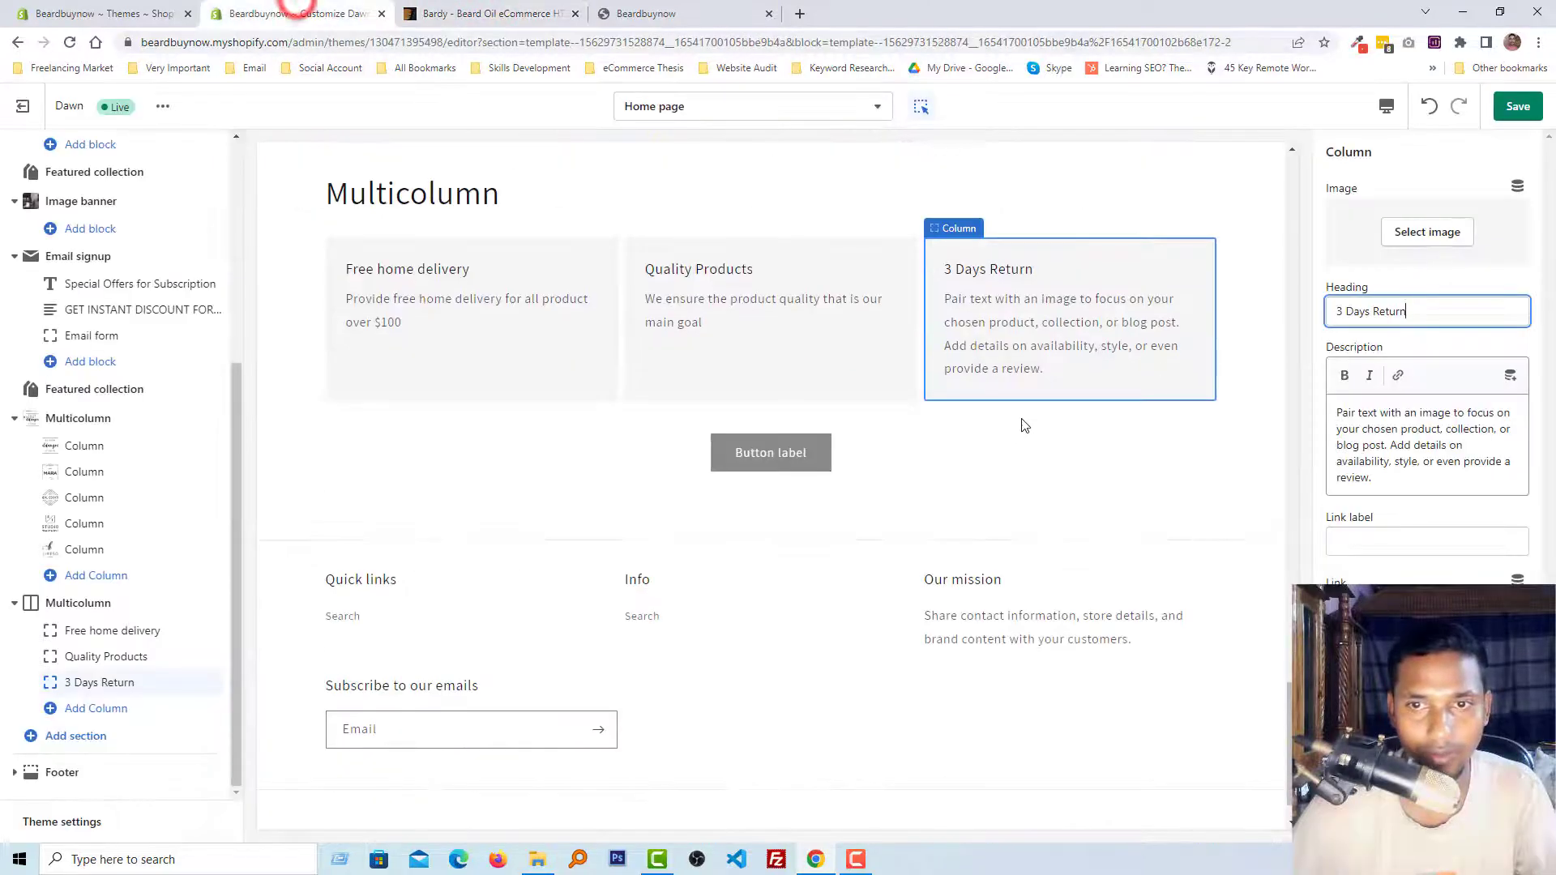
pyautogui.tripleClick(1378, 430)
pyautogui.hotkey('ctrl', 'v')
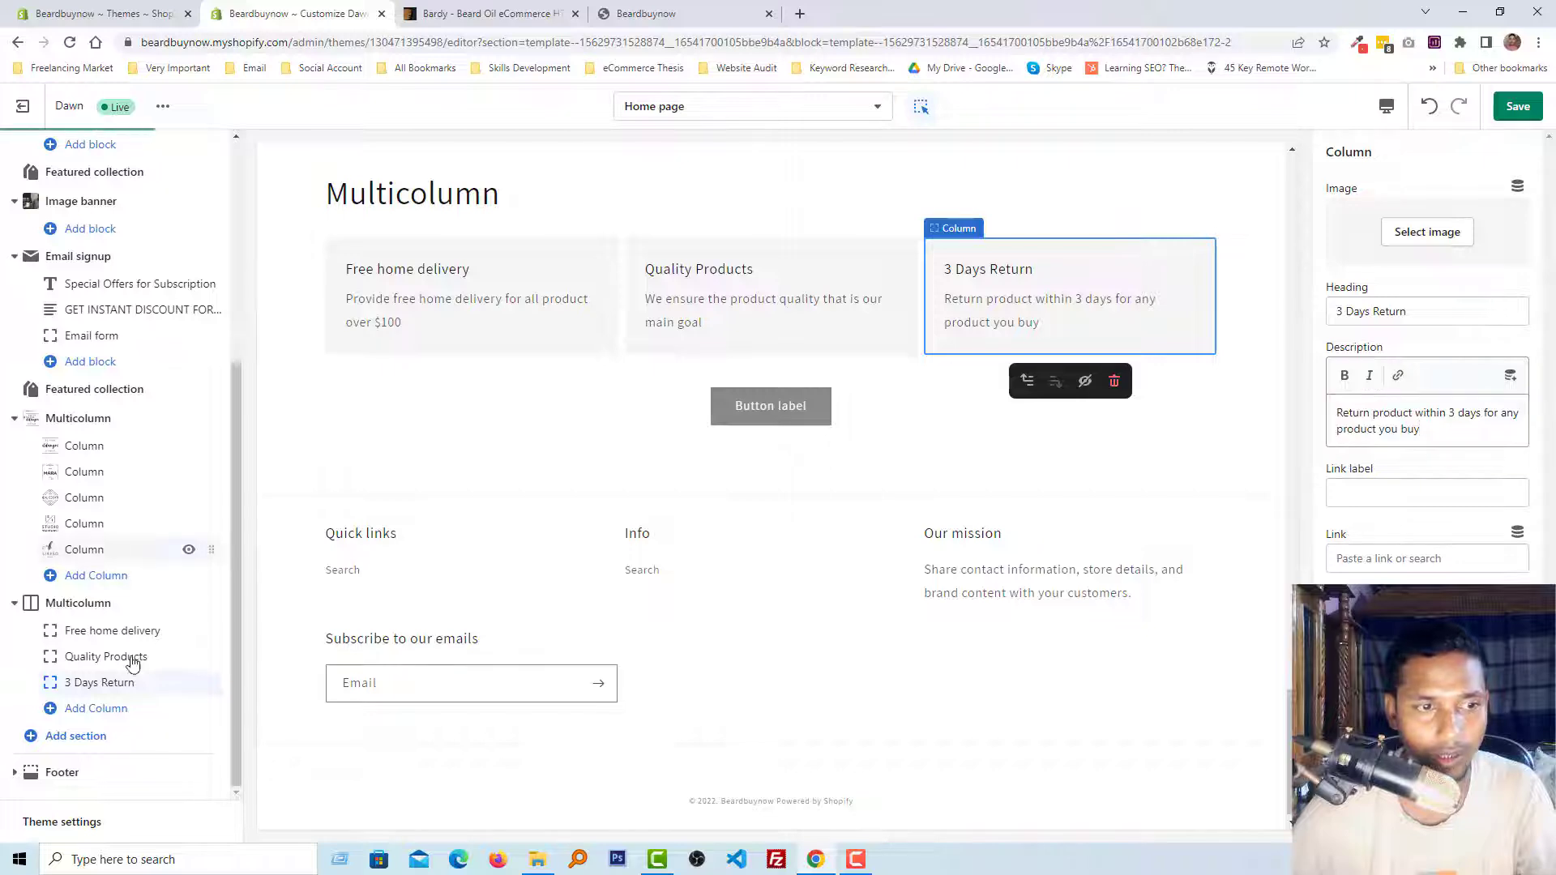
# - Add a fourth column to the new Multicolumn section and set its heading to "Online Support"
pyautogui.click(118, 708)
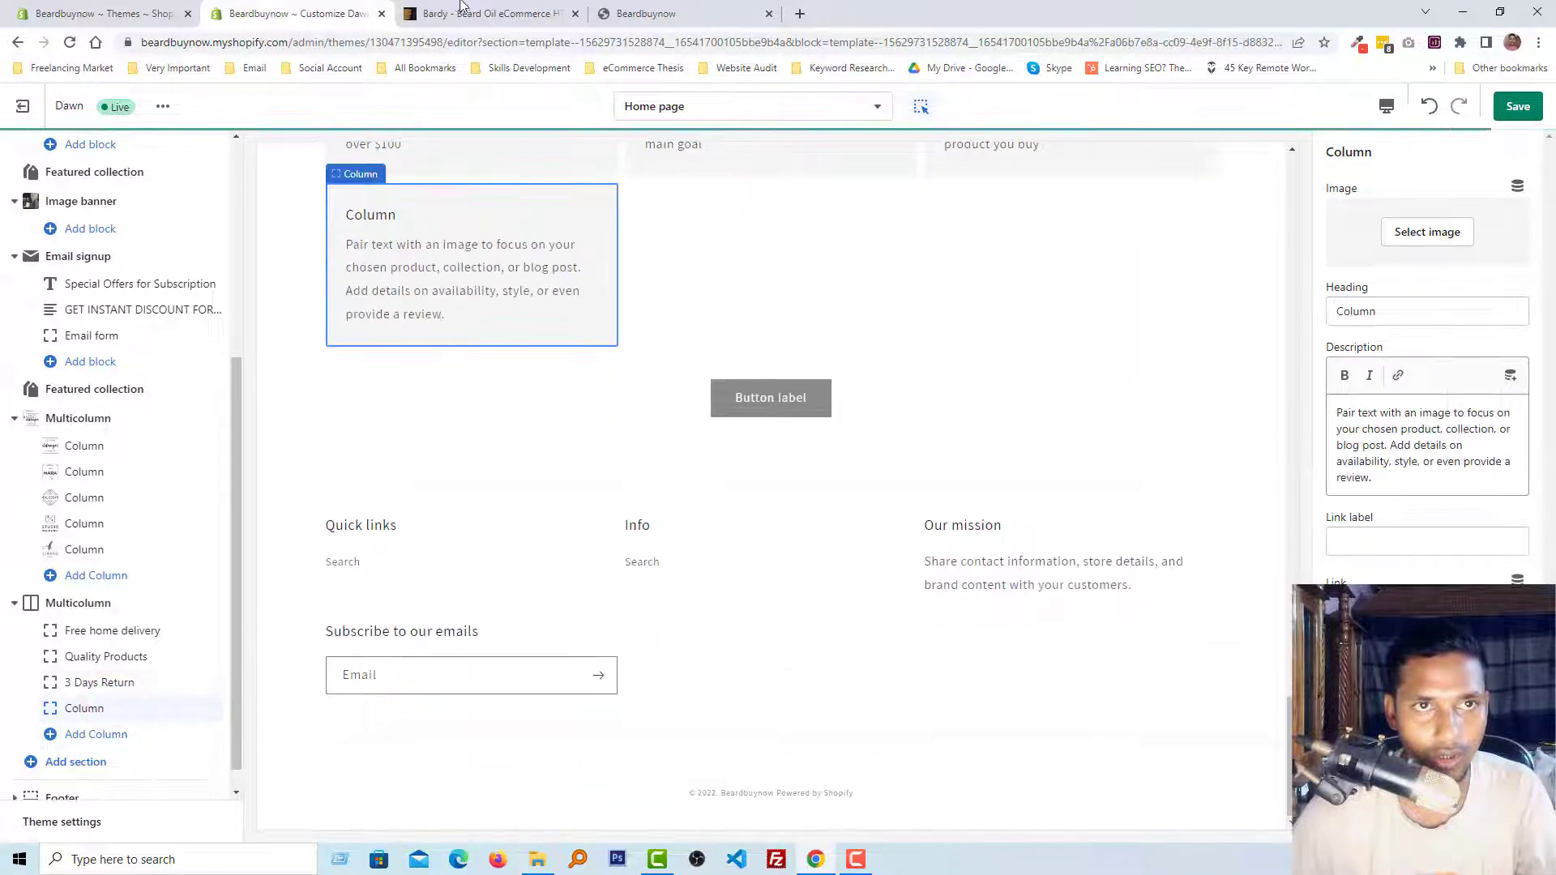
pyautogui.click(472, 13)
pyautogui.click(298, 13)
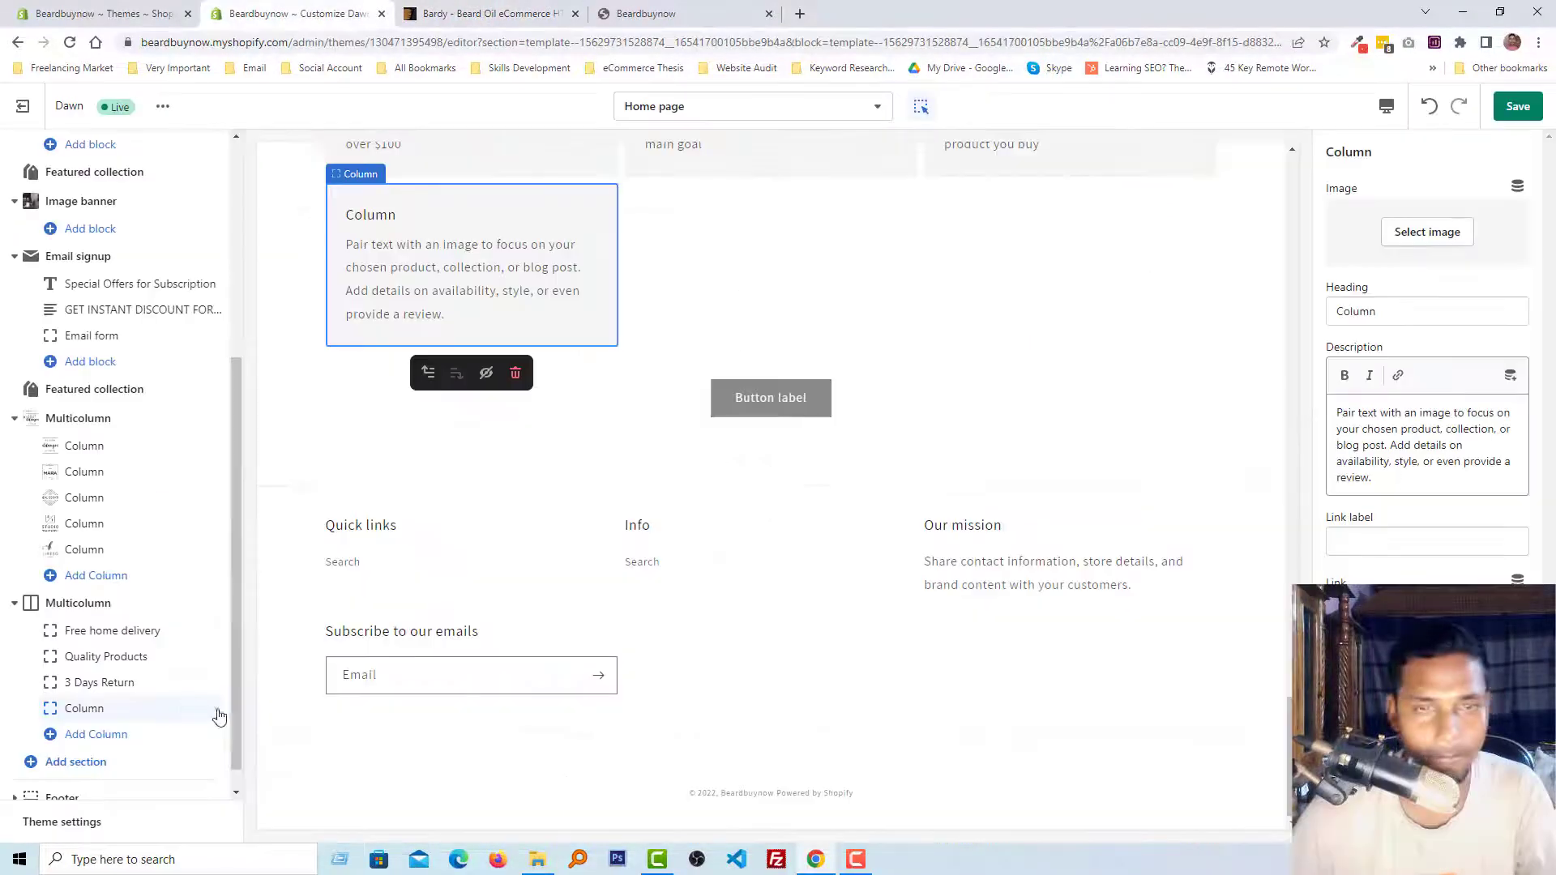
pyautogui.doubleClick(1355, 311)
pyautogui.write('Online Support')
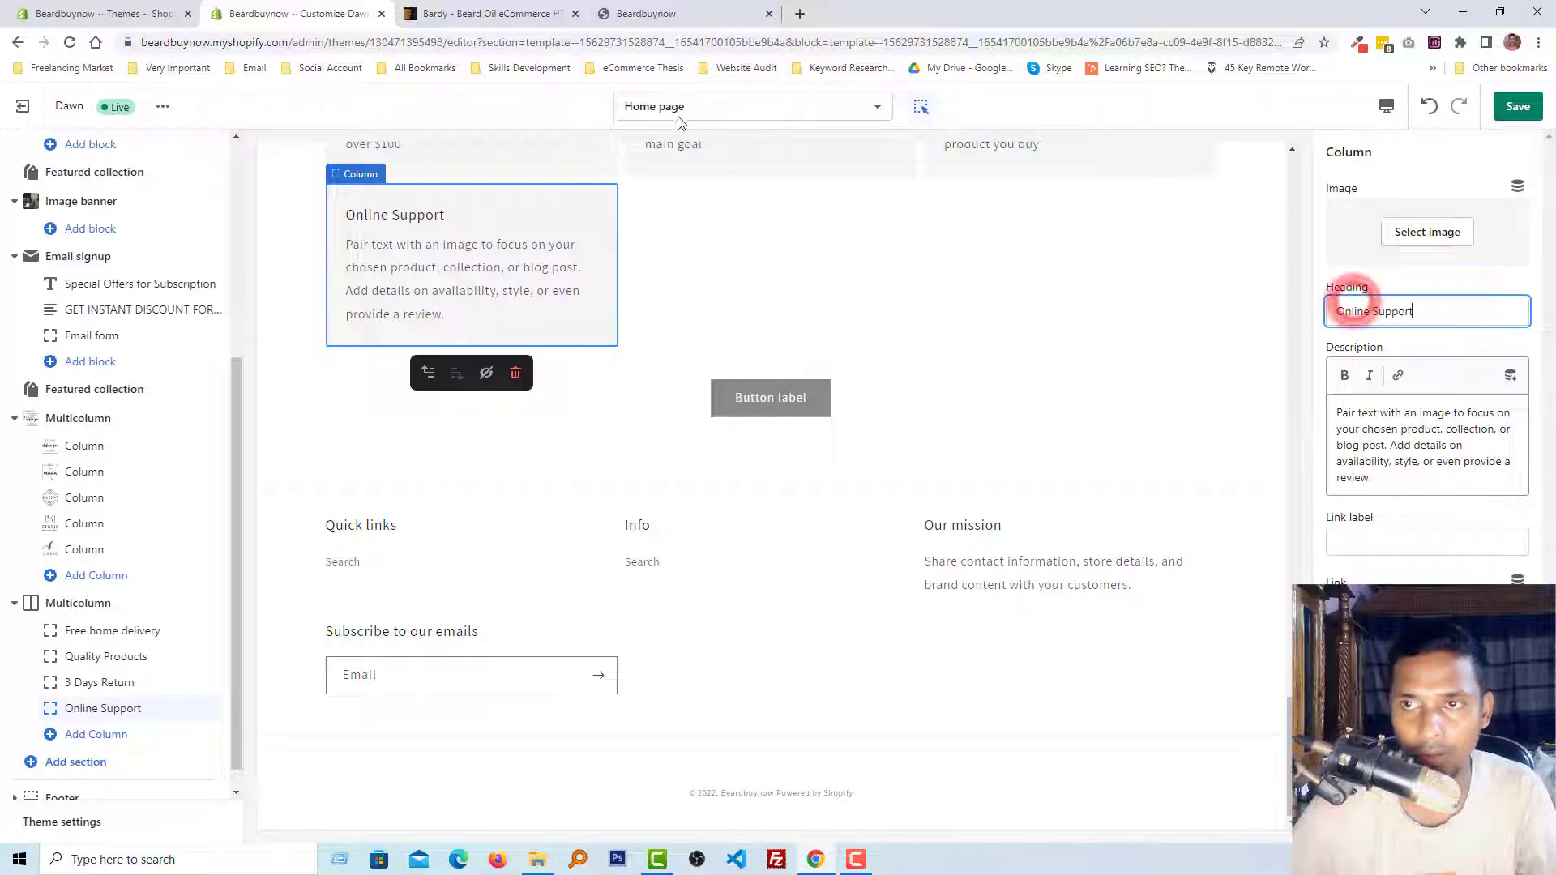
# - Replace the fourth column's description with the template's text "We ensure the product quality that you can trust easily"
pyautogui.click(485, 13)
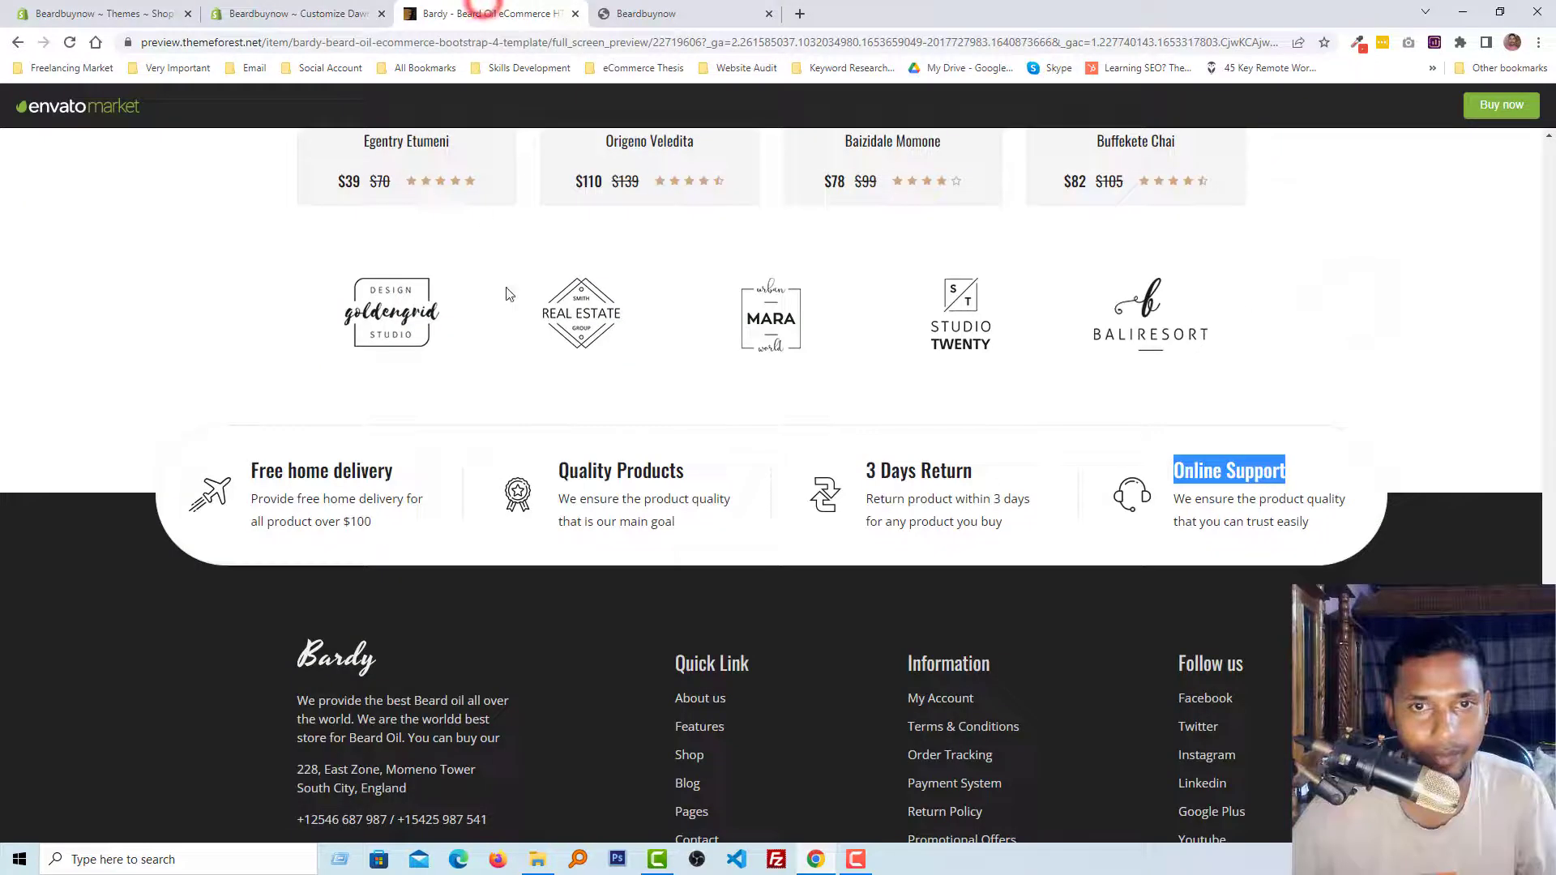
pyautogui.tripleClick(1172, 501)
pyautogui.hotkey('ctrl', 'c')
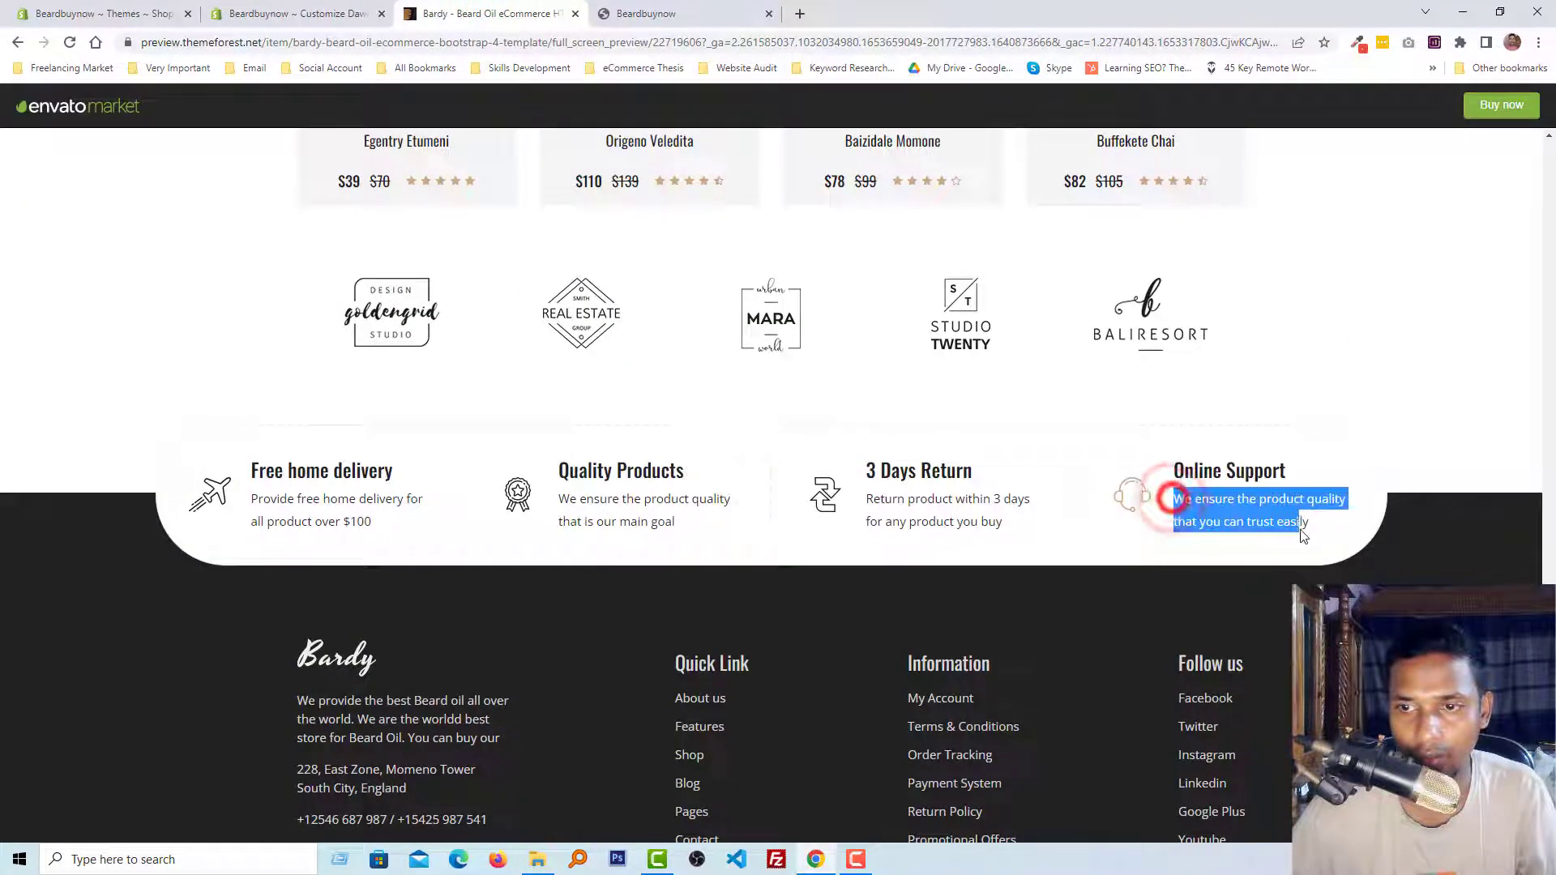
pyautogui.click(339, 13)
pyautogui.tripleClick(1380, 432)
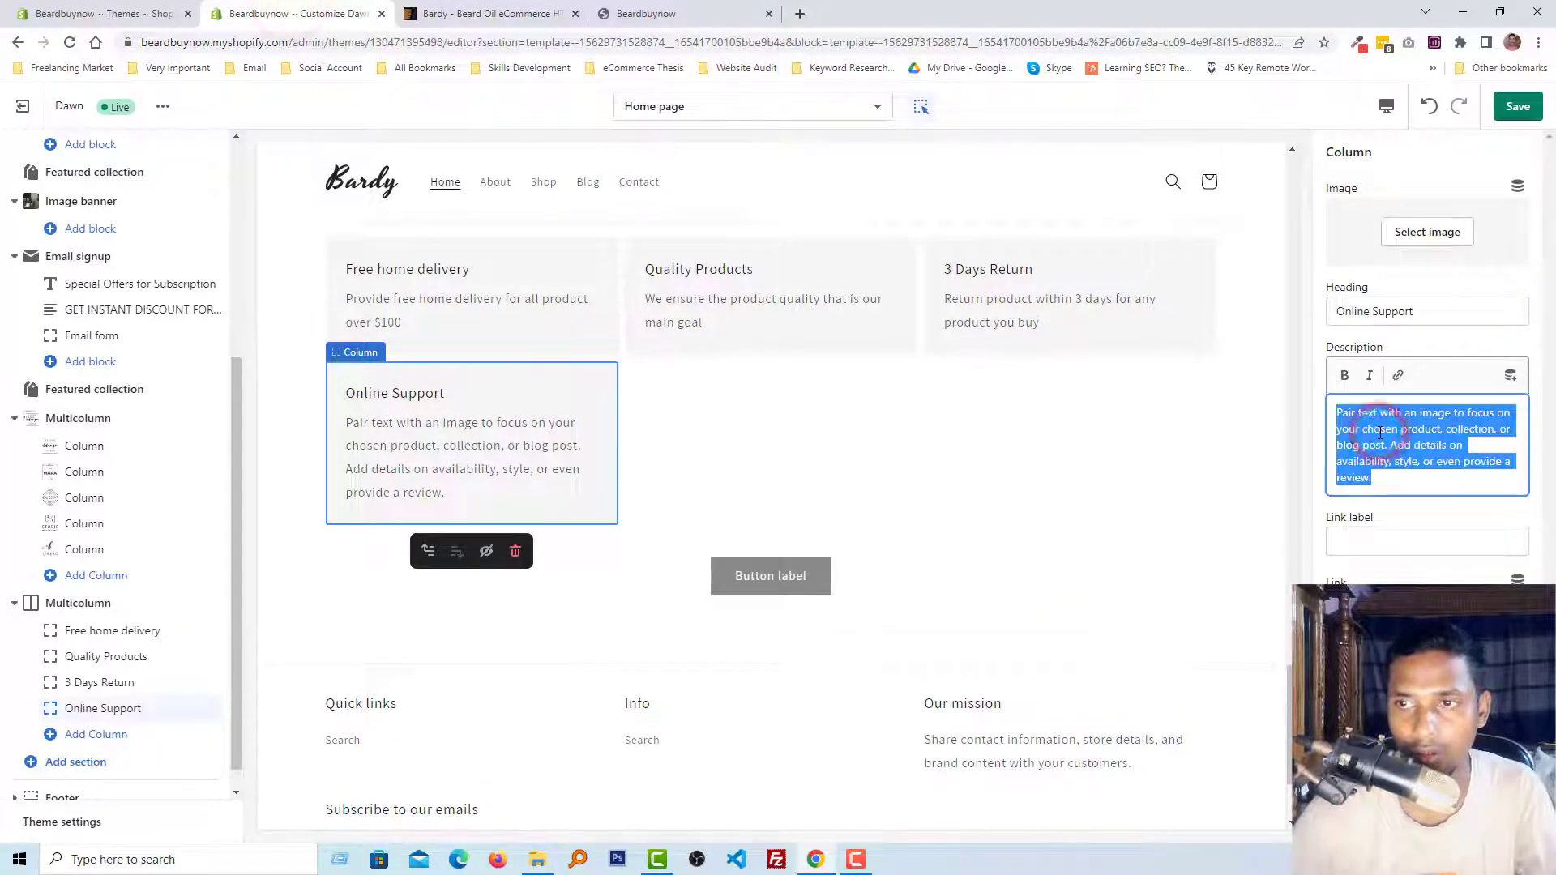
pyautogui.hotkey('ctrl', 'v')
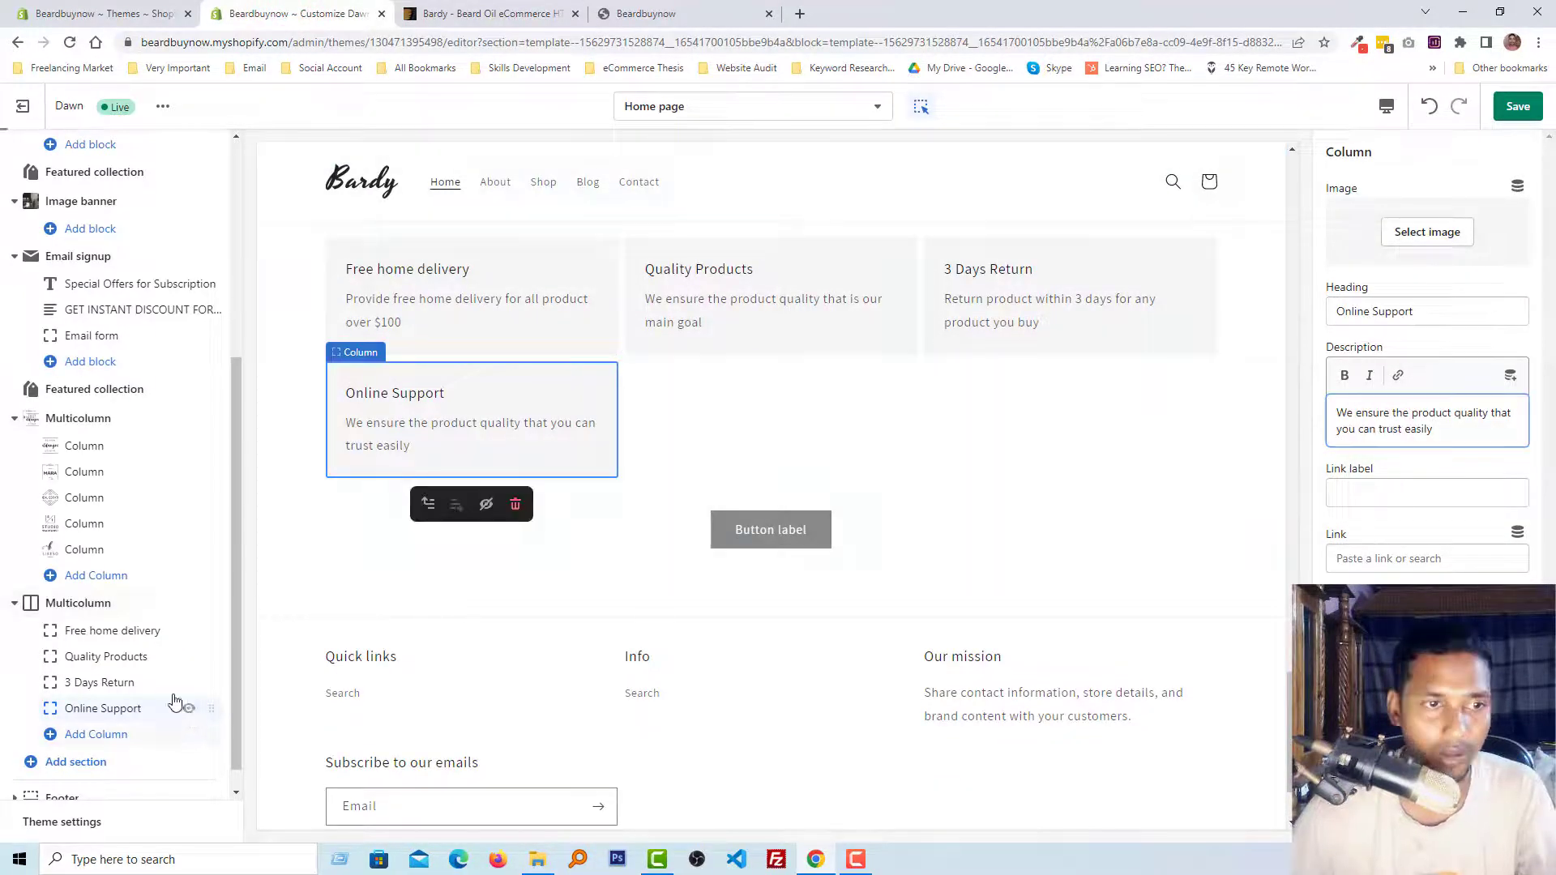
# - Set the new Multicolumn section to 4 columns on desktop with Center column alignment
pyautogui.click(136, 606)
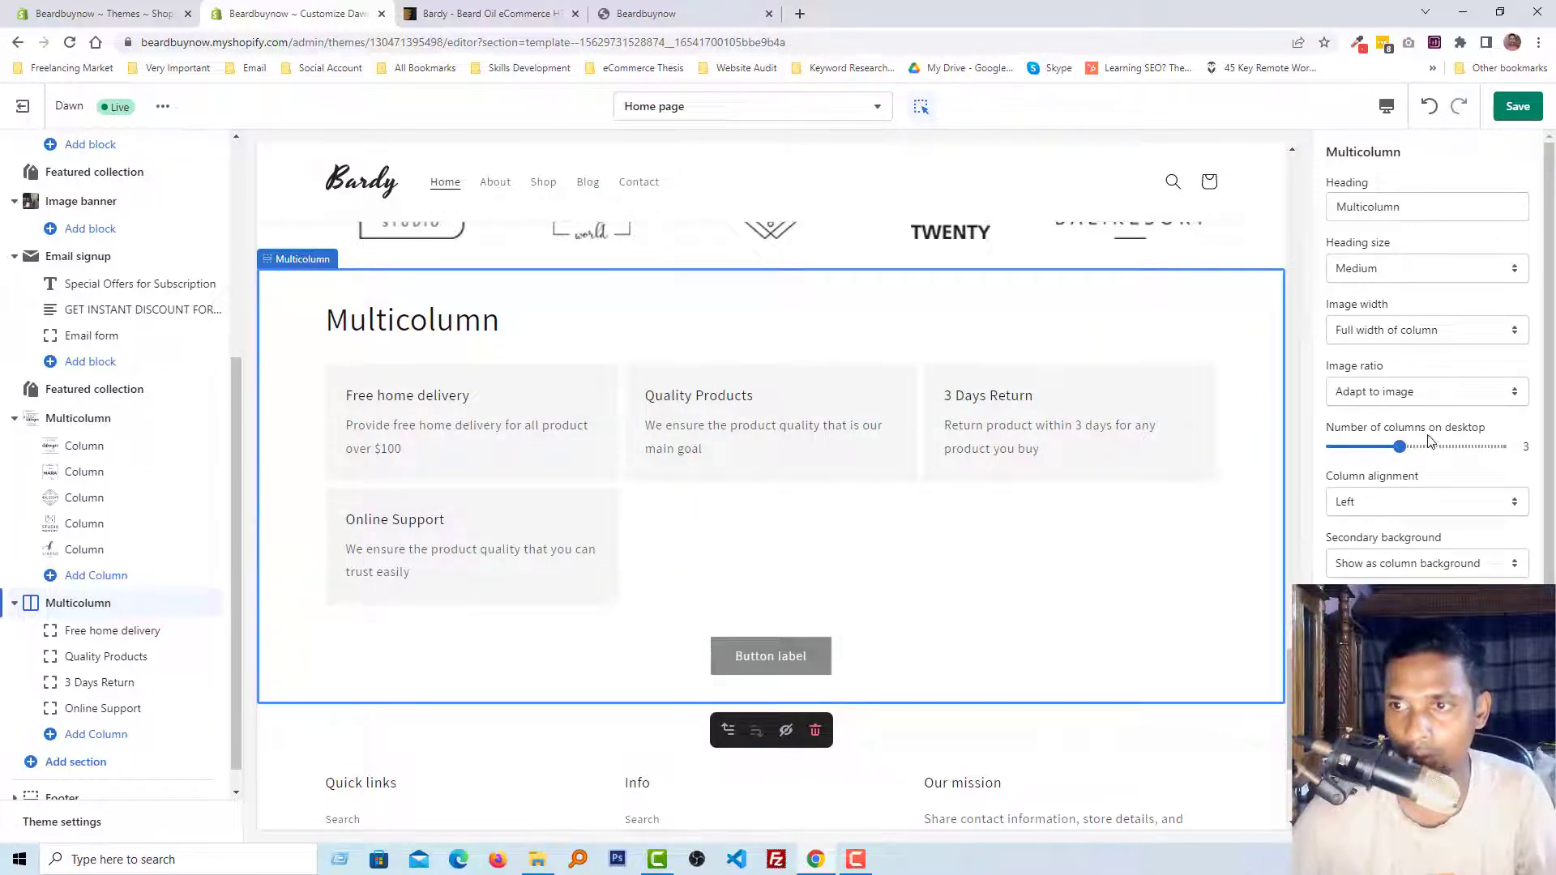
pyautogui.moveTo(1401, 446); pyautogui.dragTo(1420, 446)
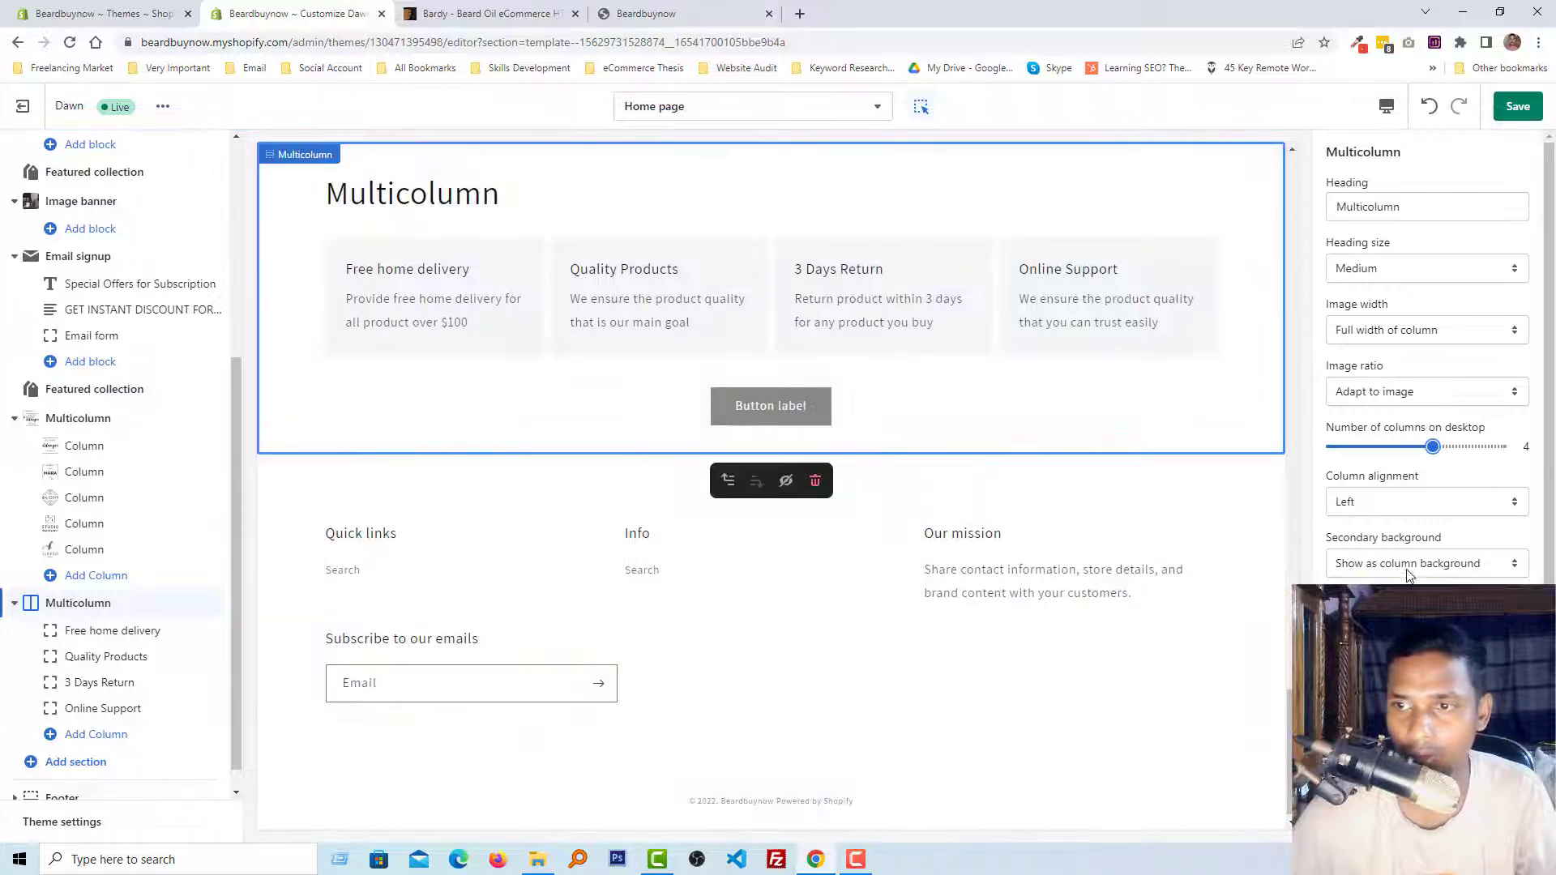
pyautogui.click(1375, 507)
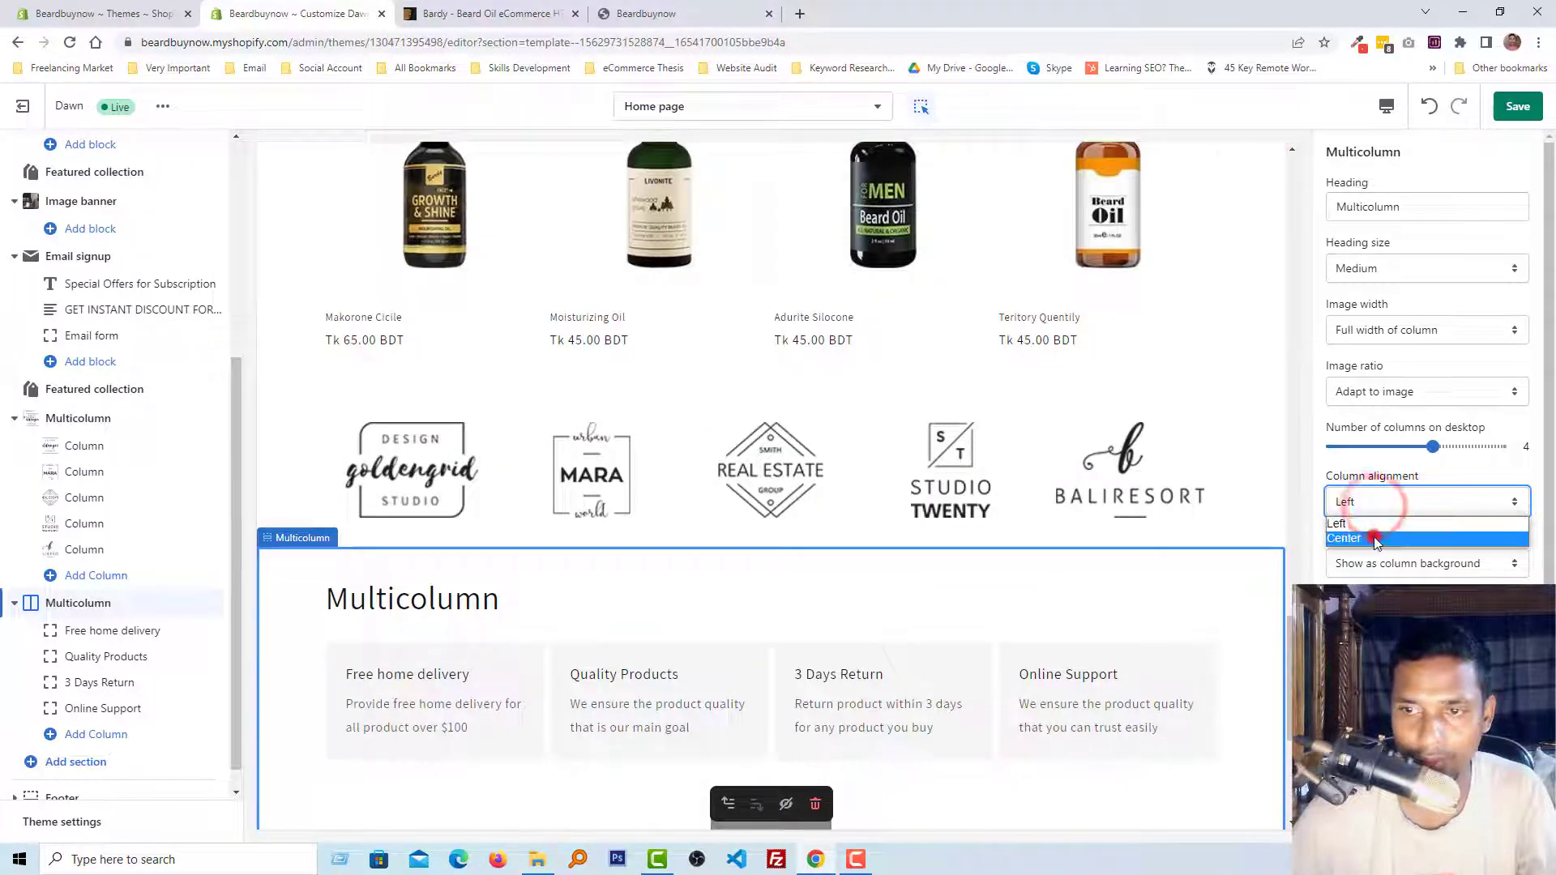
pyautogui.click(1380, 531)
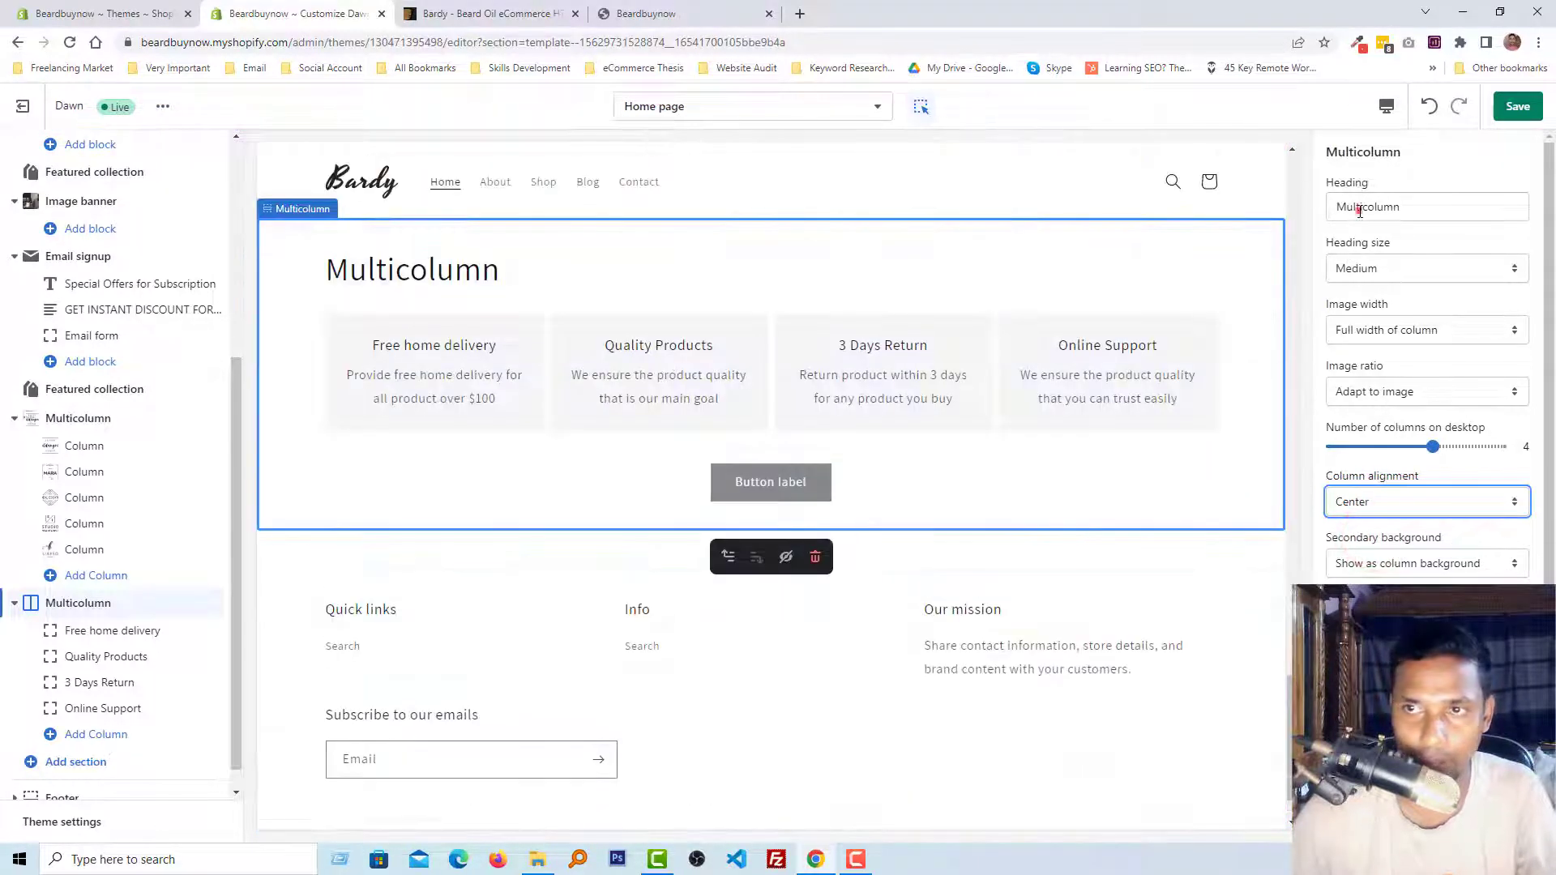
# - Clear the new Multicolumn section's heading and button label, and save the home page
pyautogui.doubleClick(1360, 211)
pyautogui.press('BackSpace')
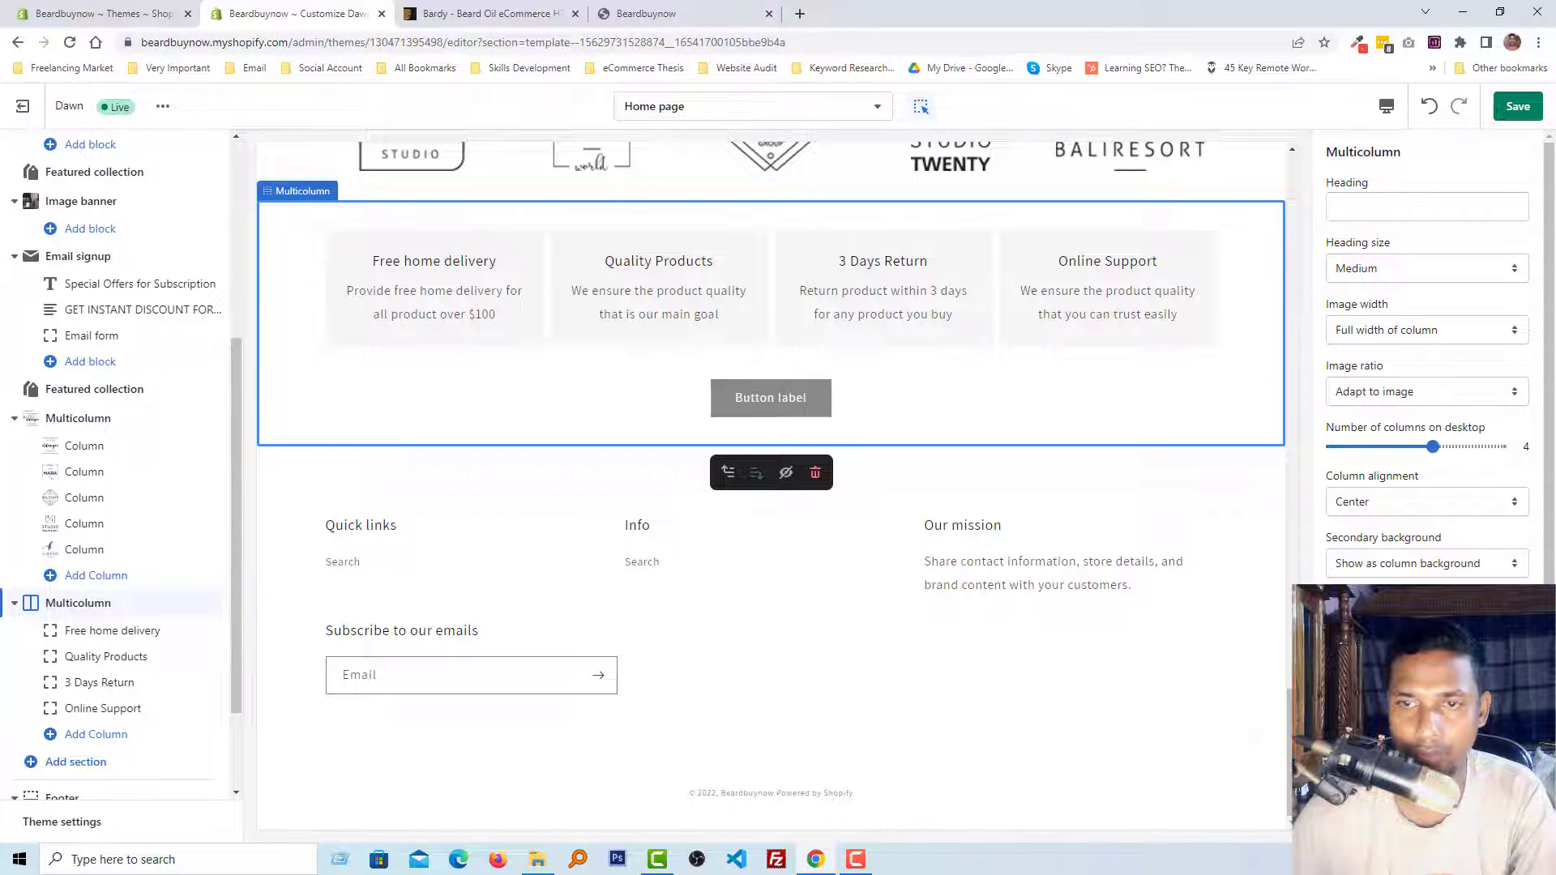
pyautogui.click(1516, 112)
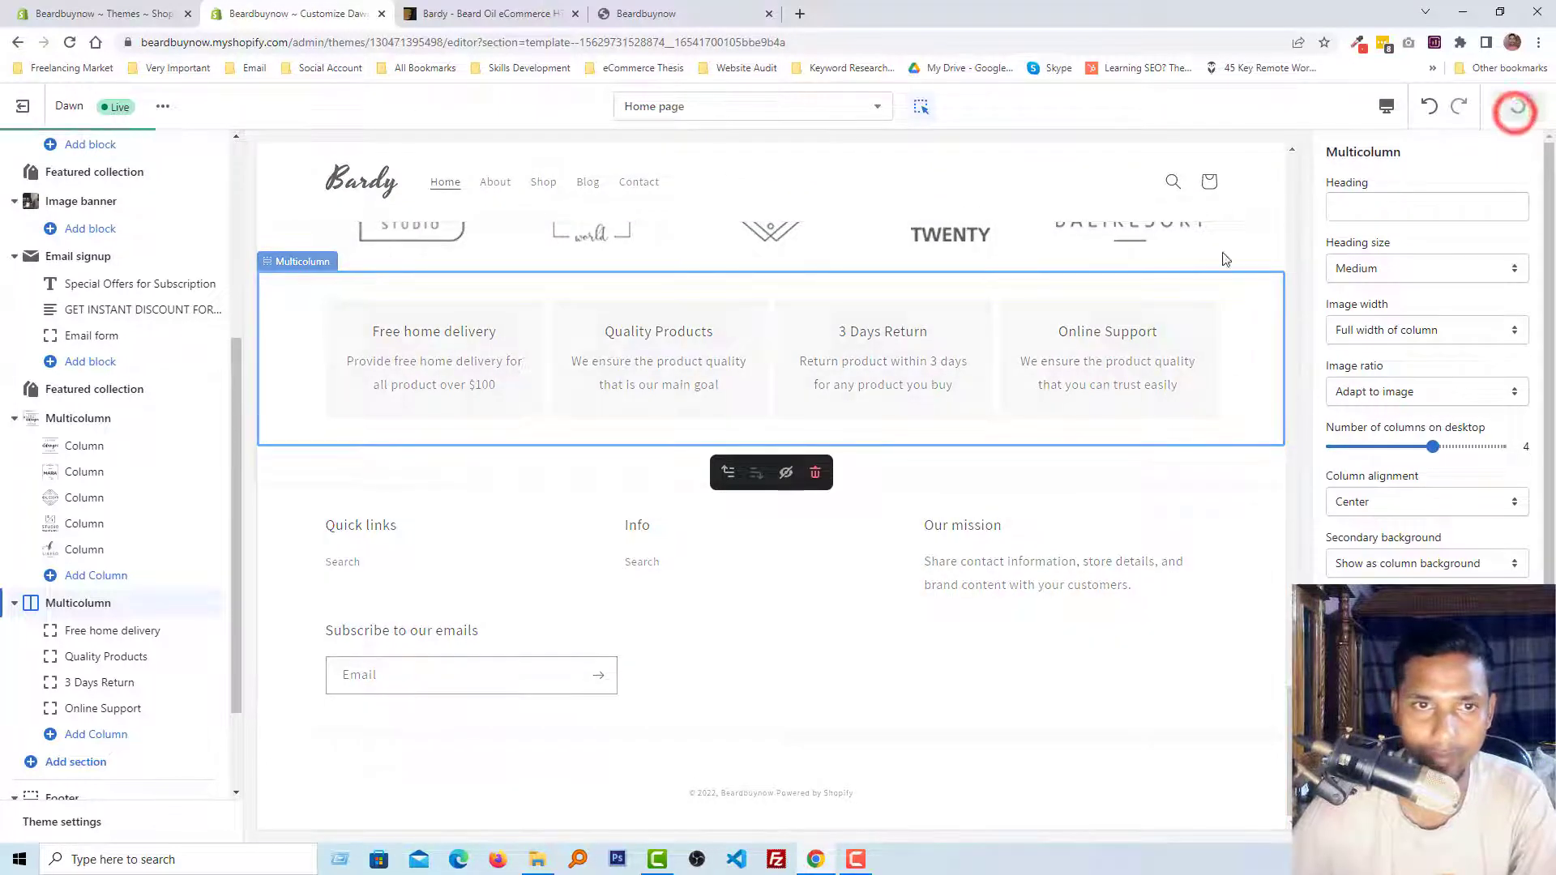
# - Capture the reference template's service features strip, from "Free home delivery" to "Online Support", as a screenshot and copy it
pyautogui.click(492, 6)
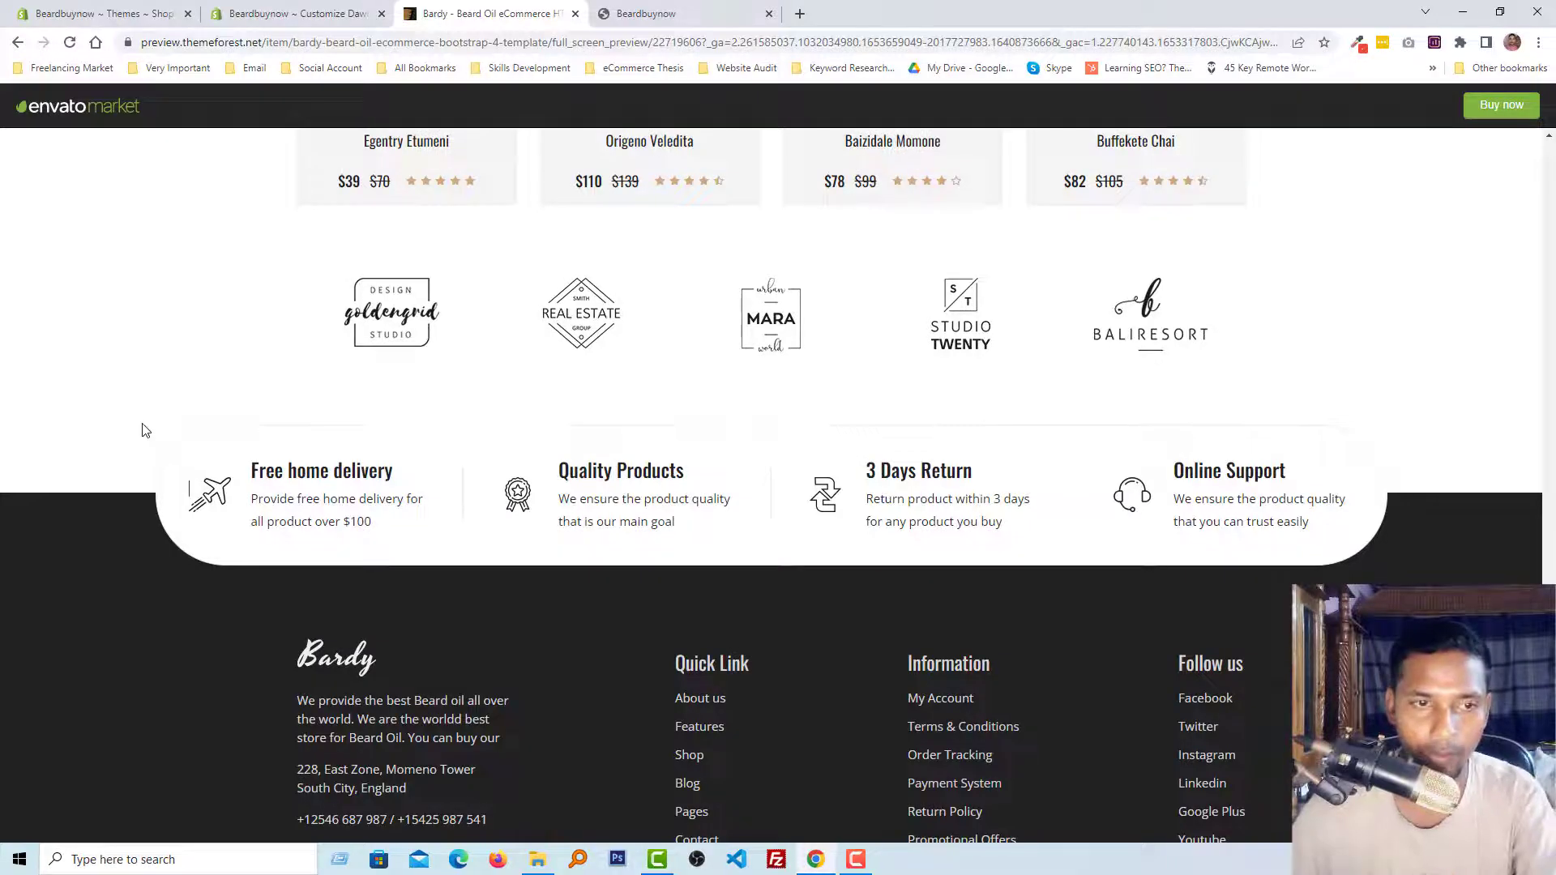
pyautogui.press('Print')
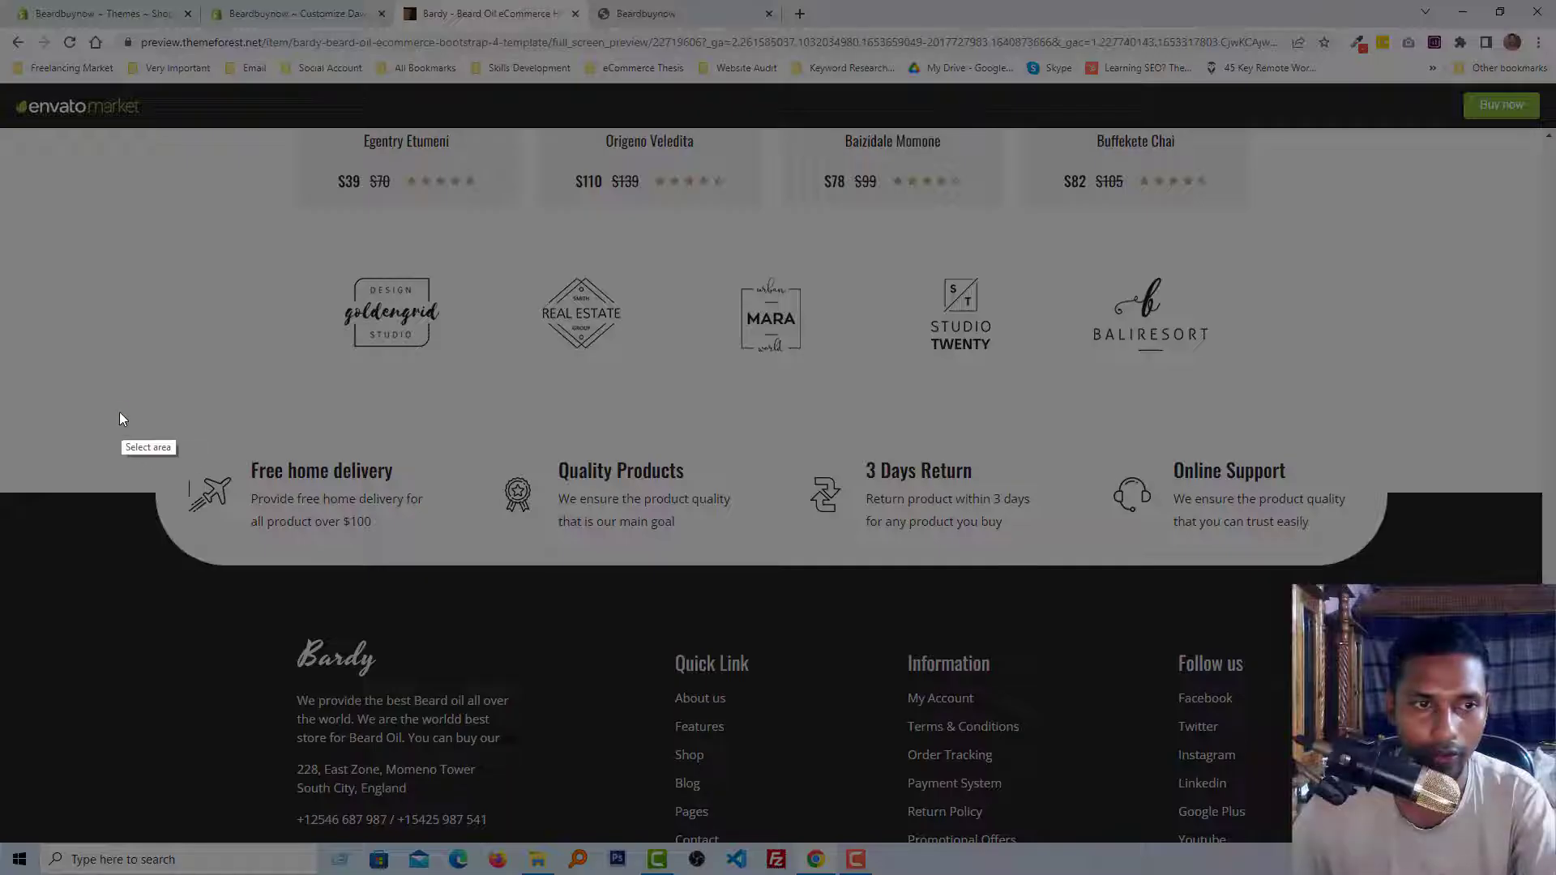
pyautogui.moveTo(119, 412); pyautogui.dragTo(1414, 585)
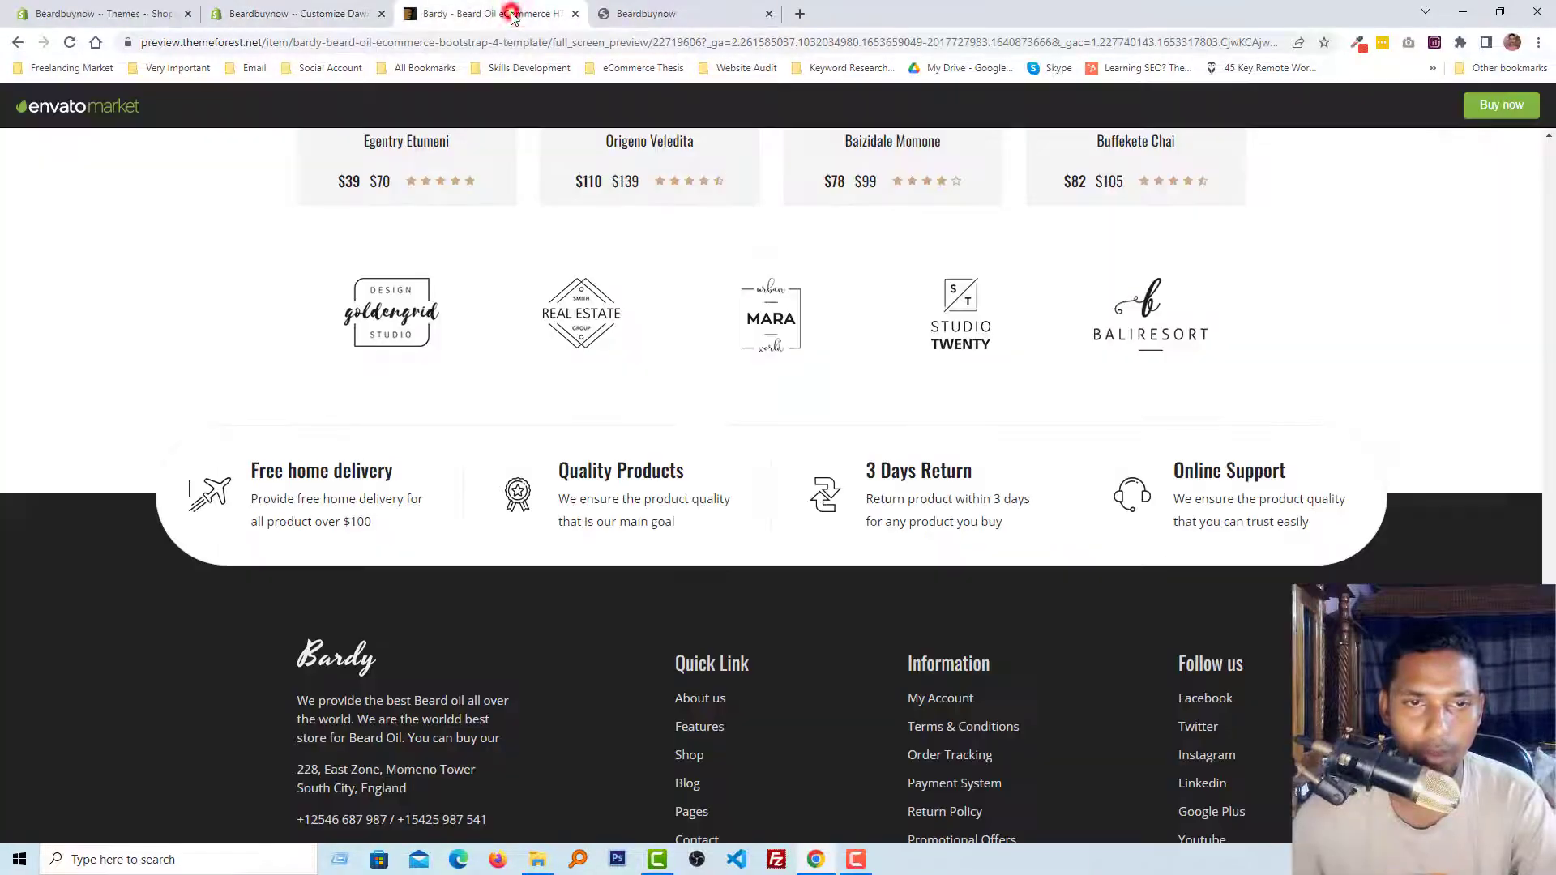
pyautogui.click(491, 13)
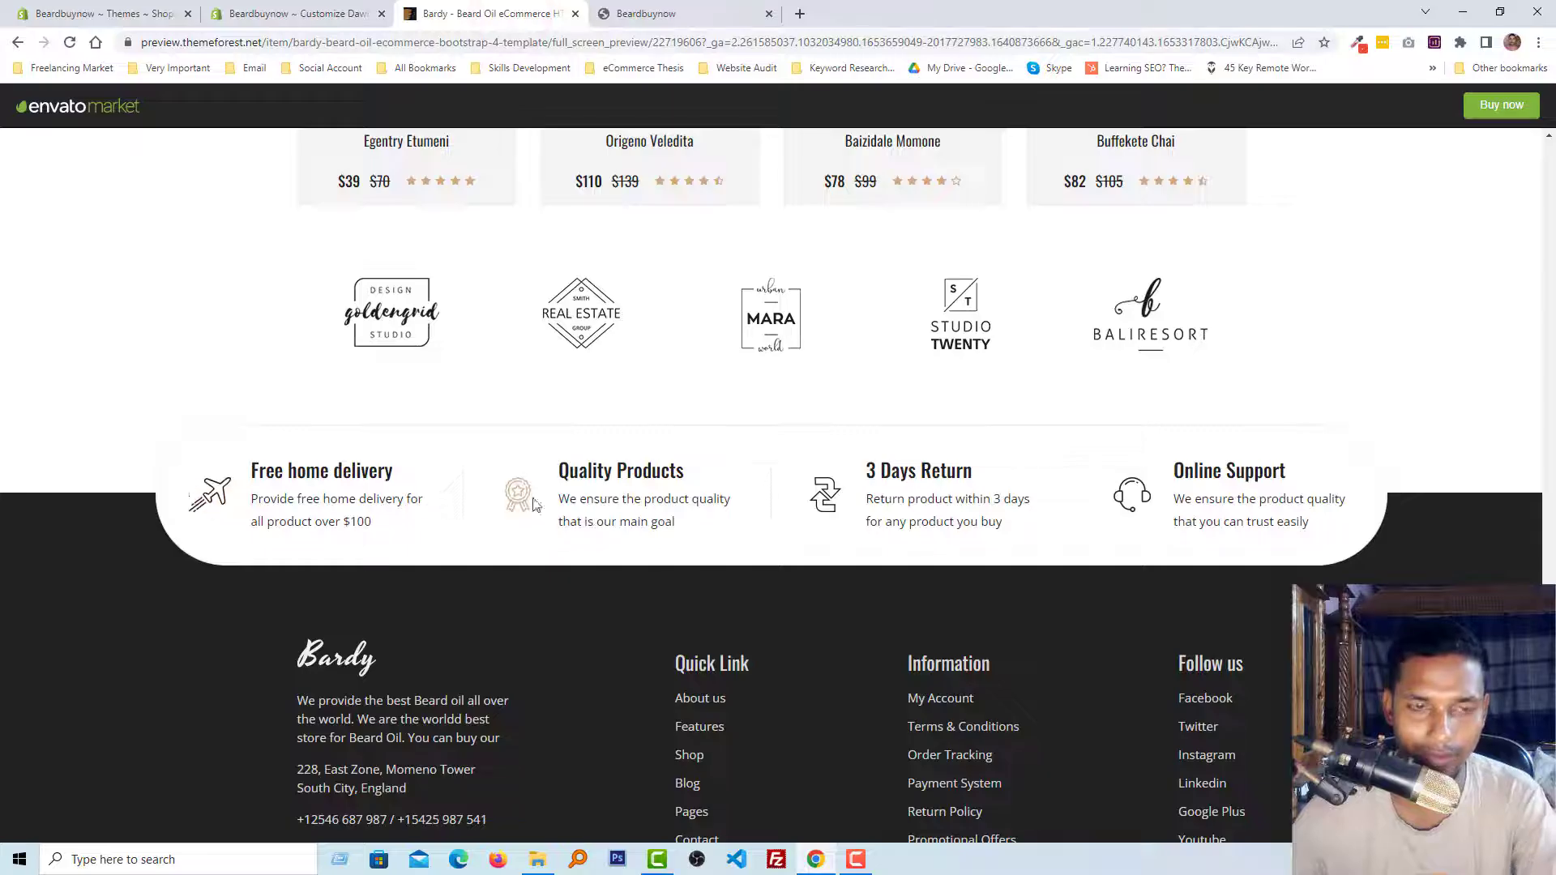
pyautogui.press('Print')
pyautogui.moveTo(98, 401); pyautogui.dragTo(710, 545)
pyautogui.moveTo(867, 574); pyautogui.dragTo(1423, 591)
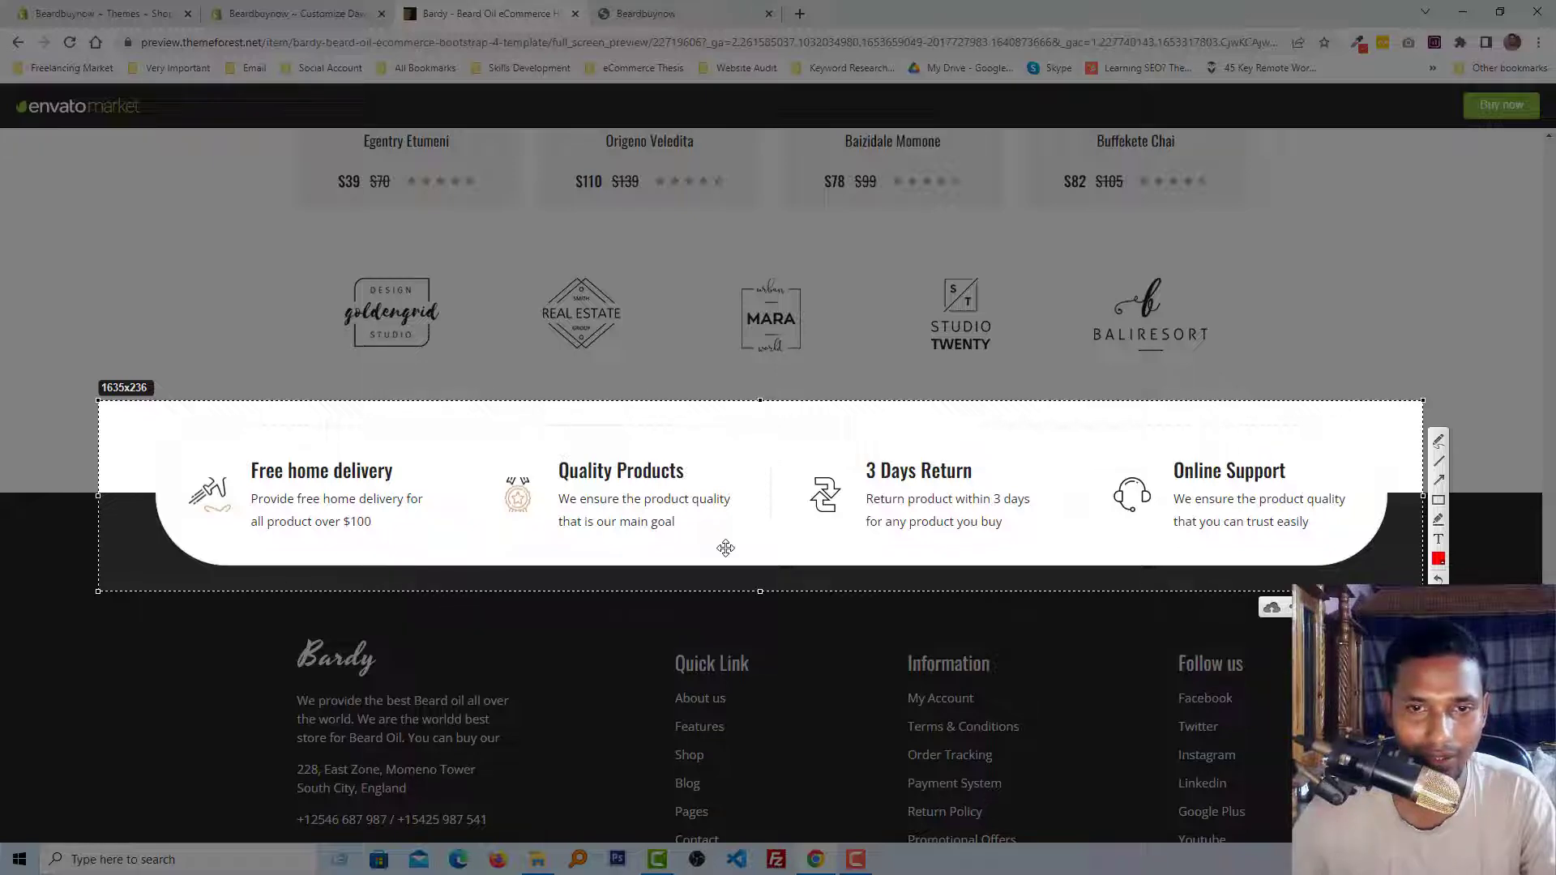
pyautogui.hotkey('ctrl', 'c')
# - Review the reference template's sections down to its footer and compare them with the store's home page
pyautogui.scroll(5, 725, 549)
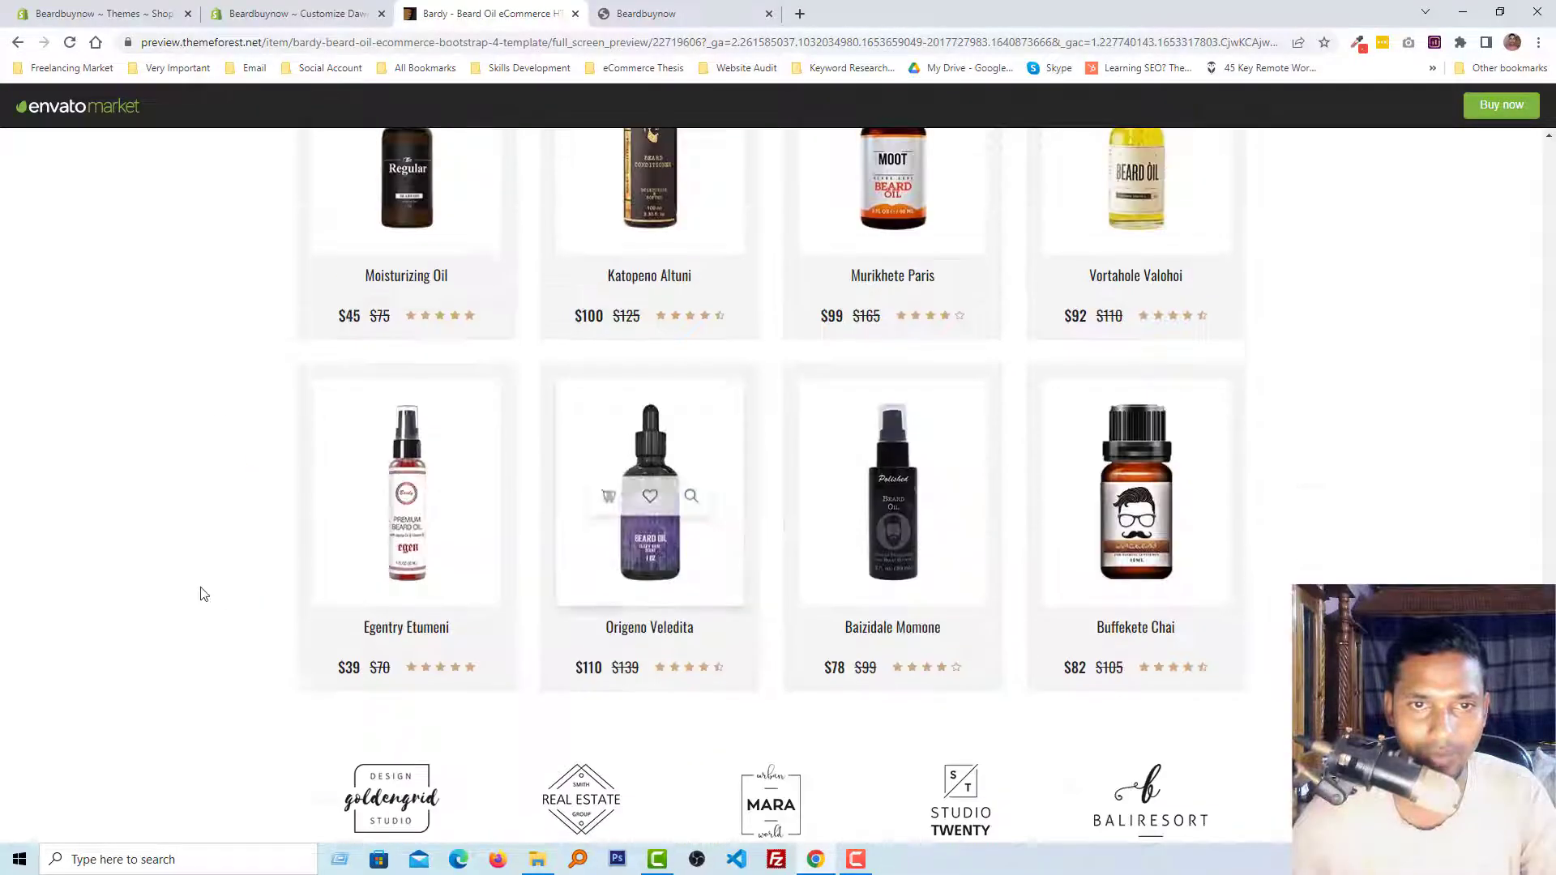
pyautogui.scroll(8, 198, 591)
pyautogui.scroll(7, 199, 591)
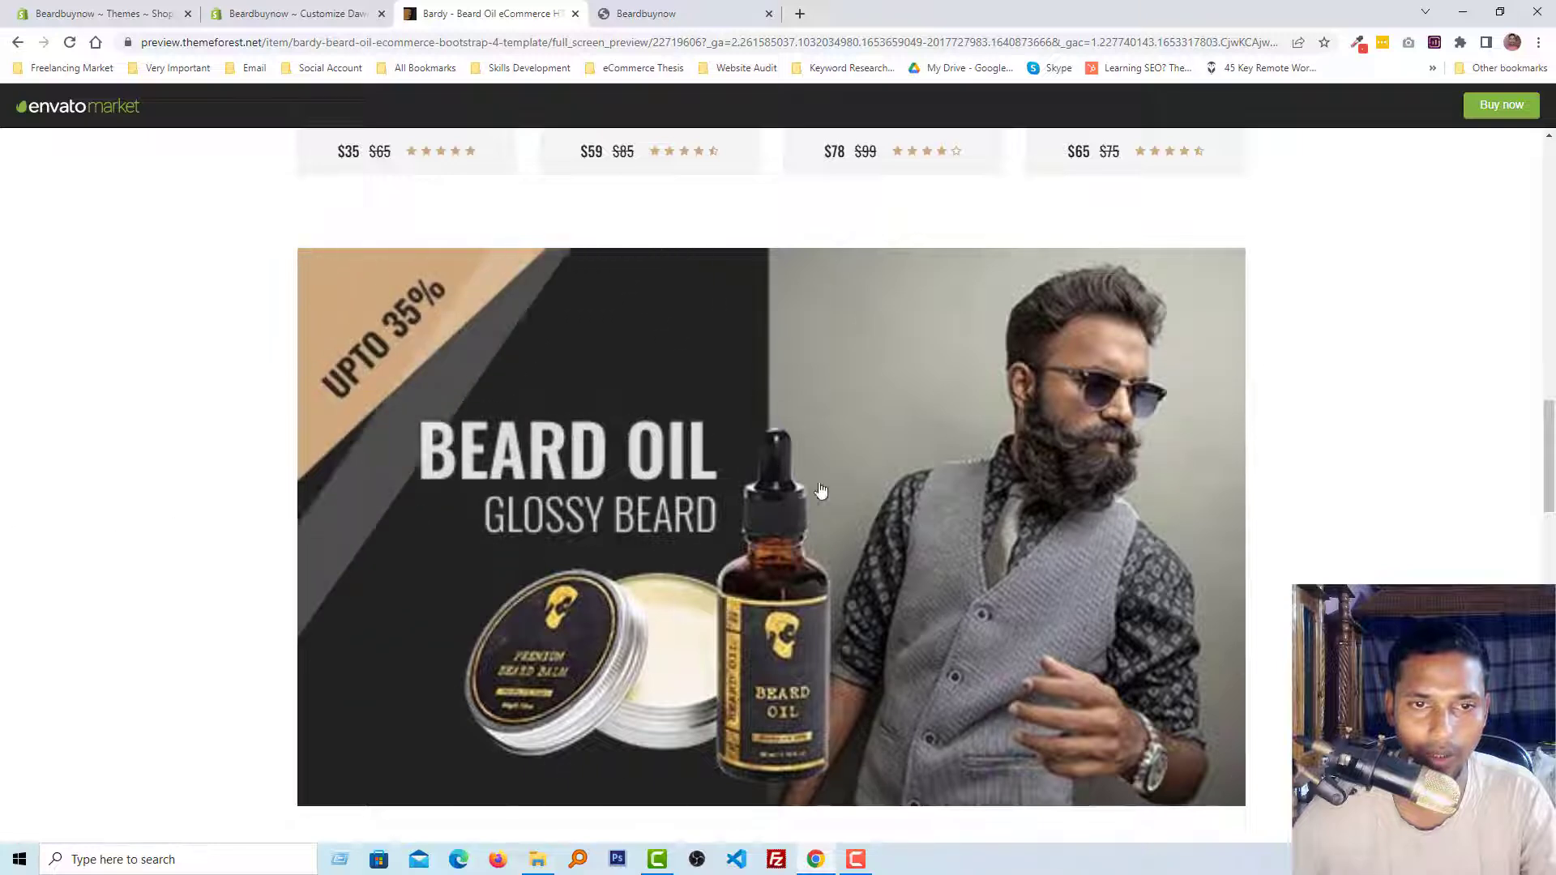
pyautogui.scroll(-5, 903, 490)
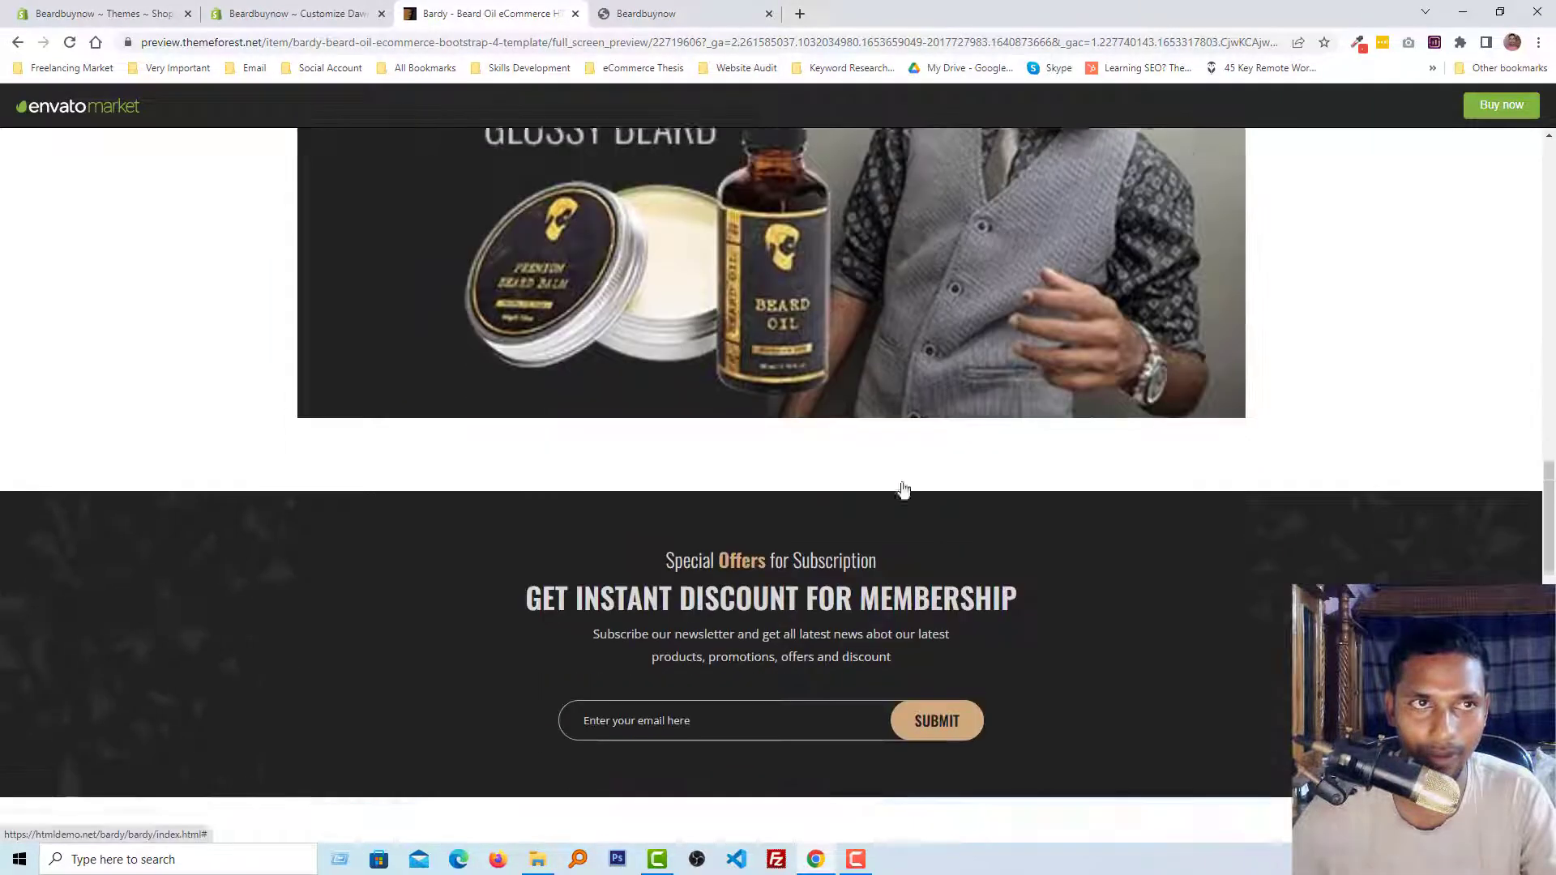
pyautogui.scroll(-7, 768, 422)
pyautogui.scroll(-10, 767, 422)
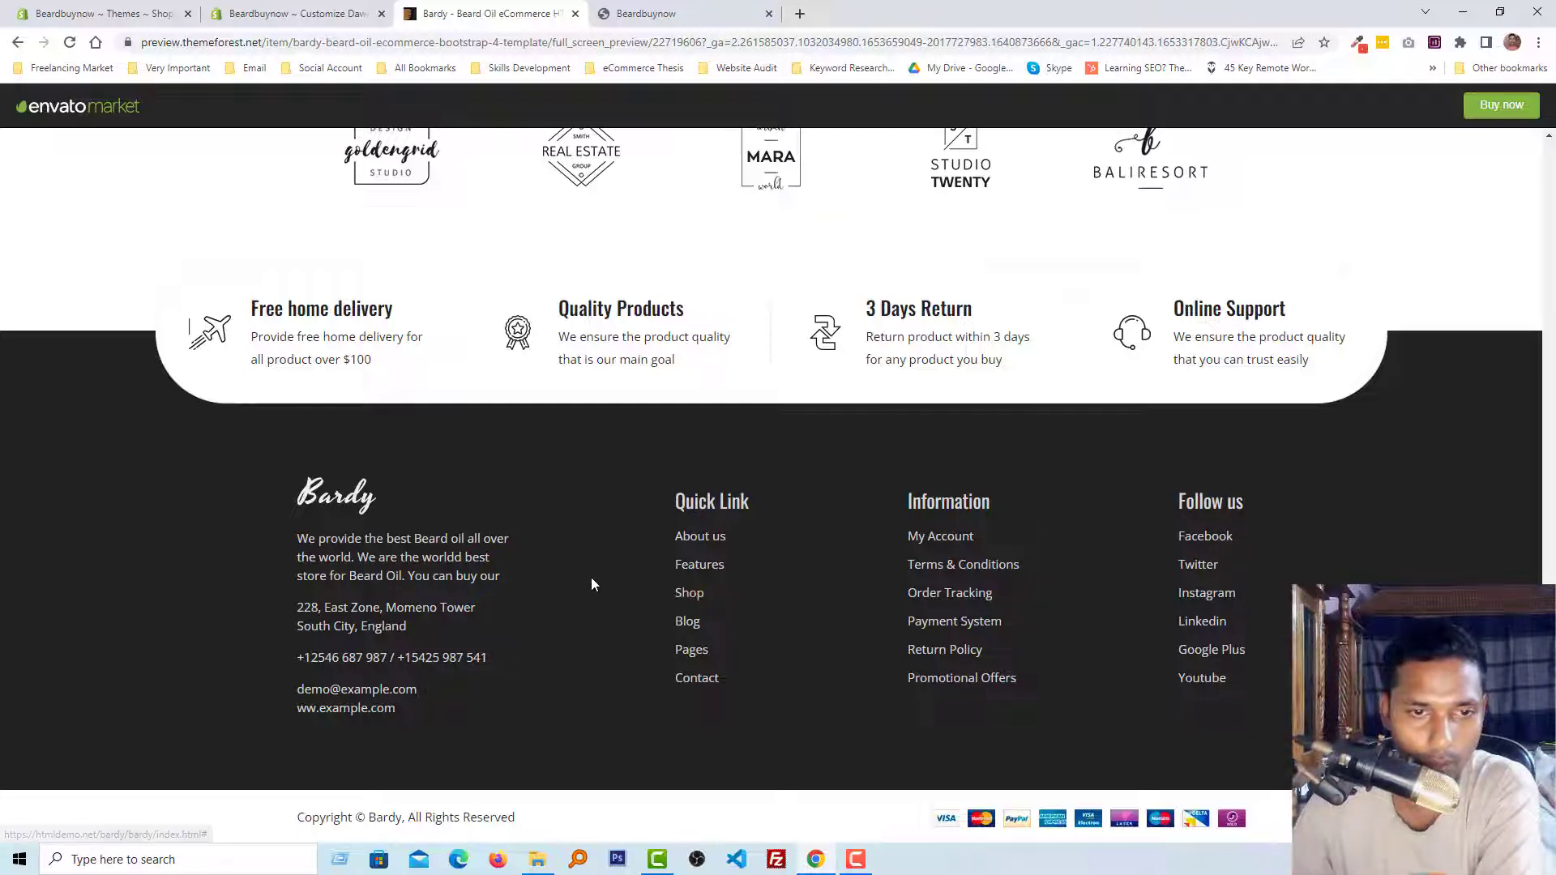
pyautogui.click(292, 14)
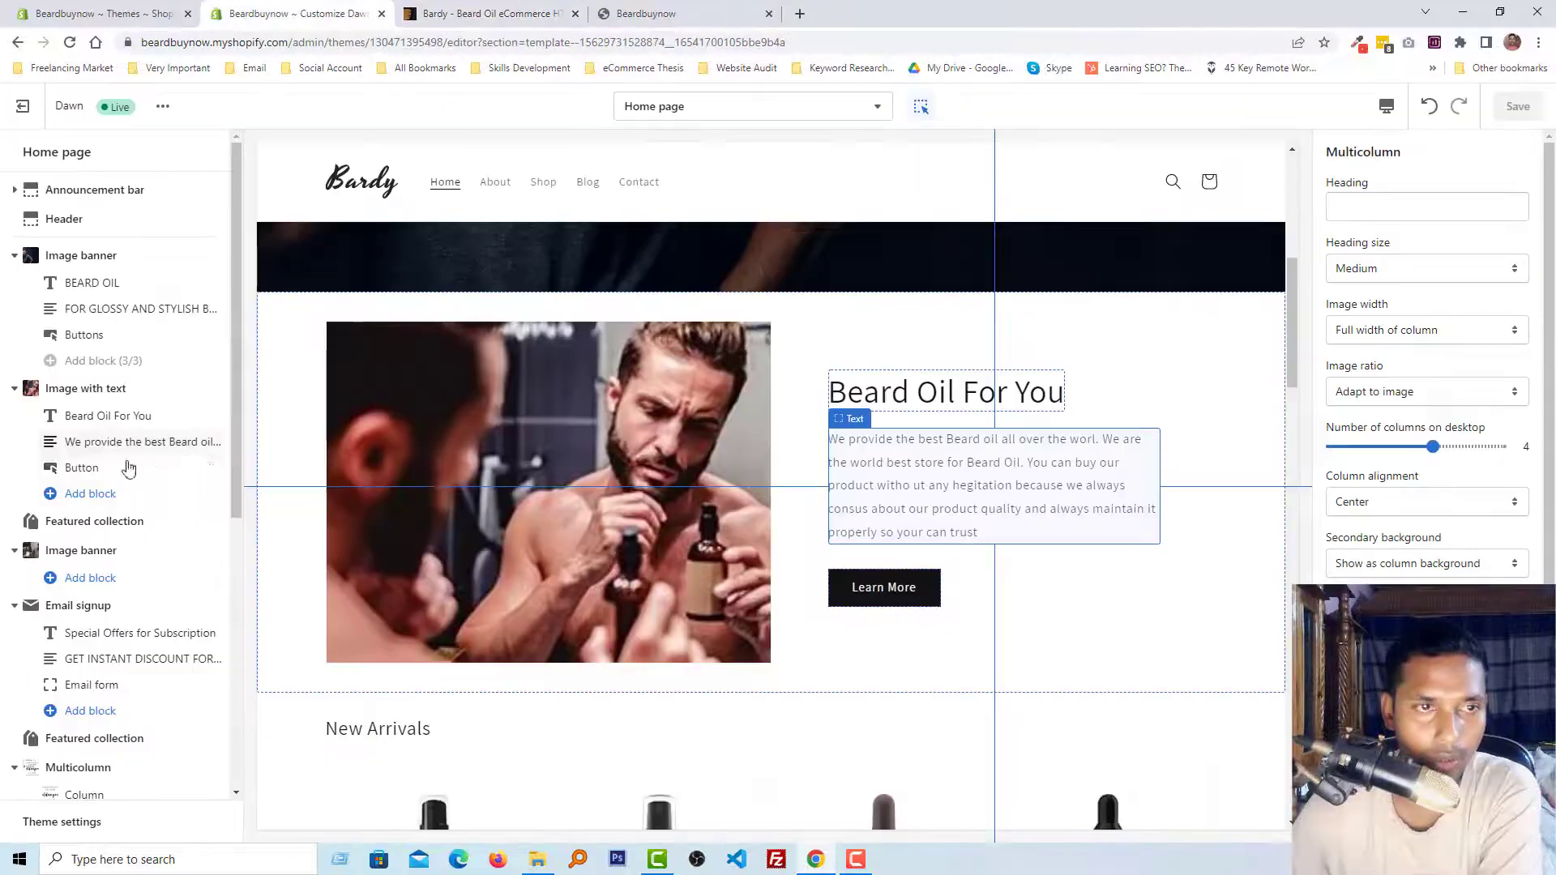
pyautogui.scroll(-10, 563, 542)
pyautogui.scroll(-15, 565, 551)
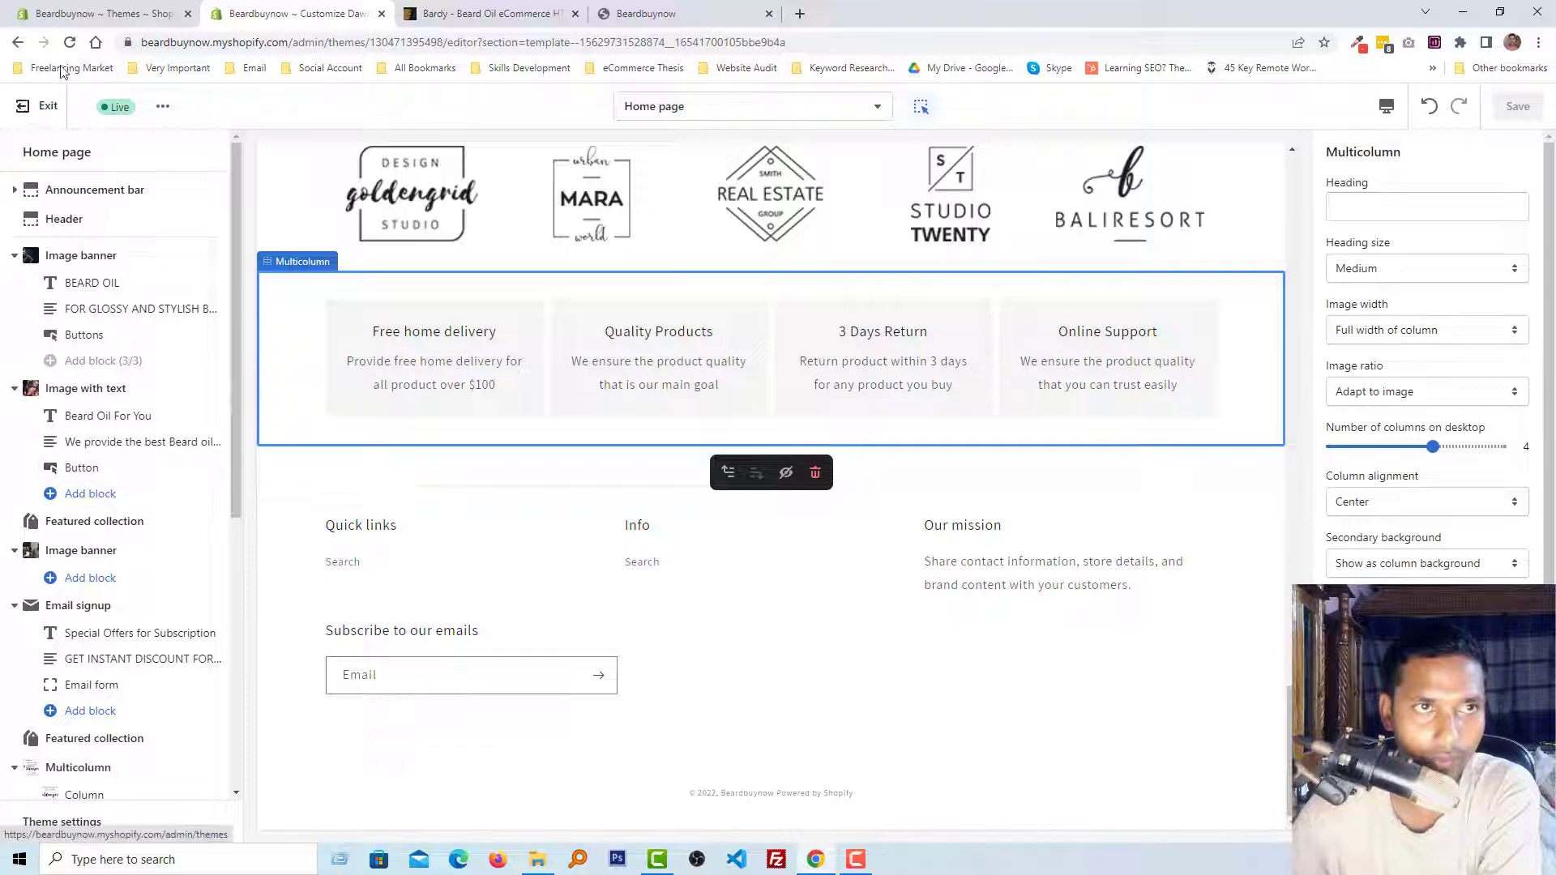
# - Create and save a store navigation menu titled "Quick Link", taking the title from the reference template's footer
pyautogui.click(88, 14)
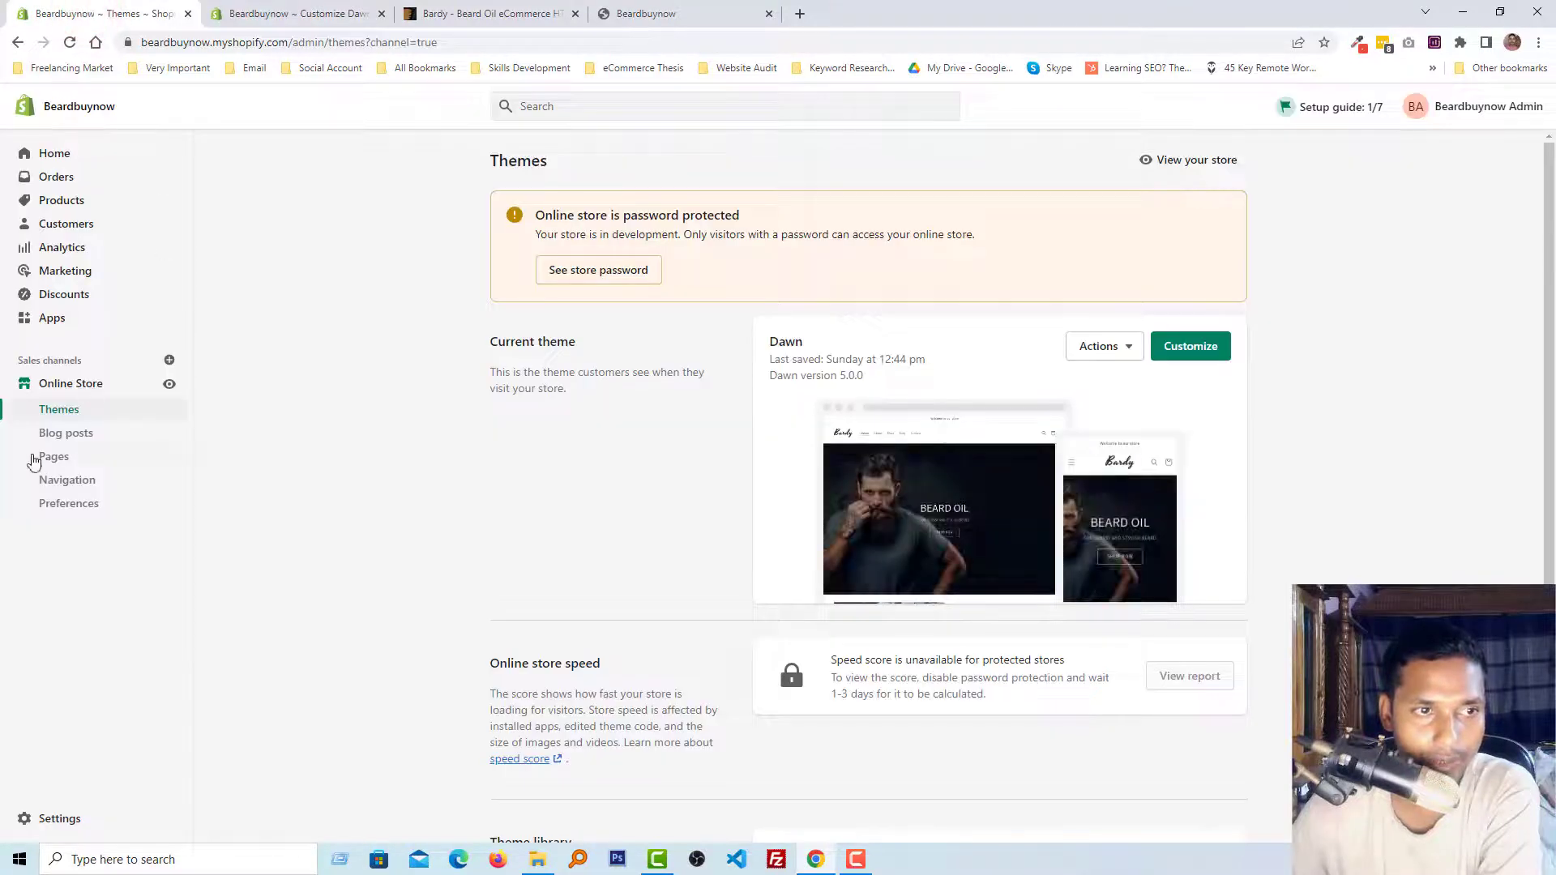
pyautogui.click(67, 481)
pyautogui.click(466, 13)
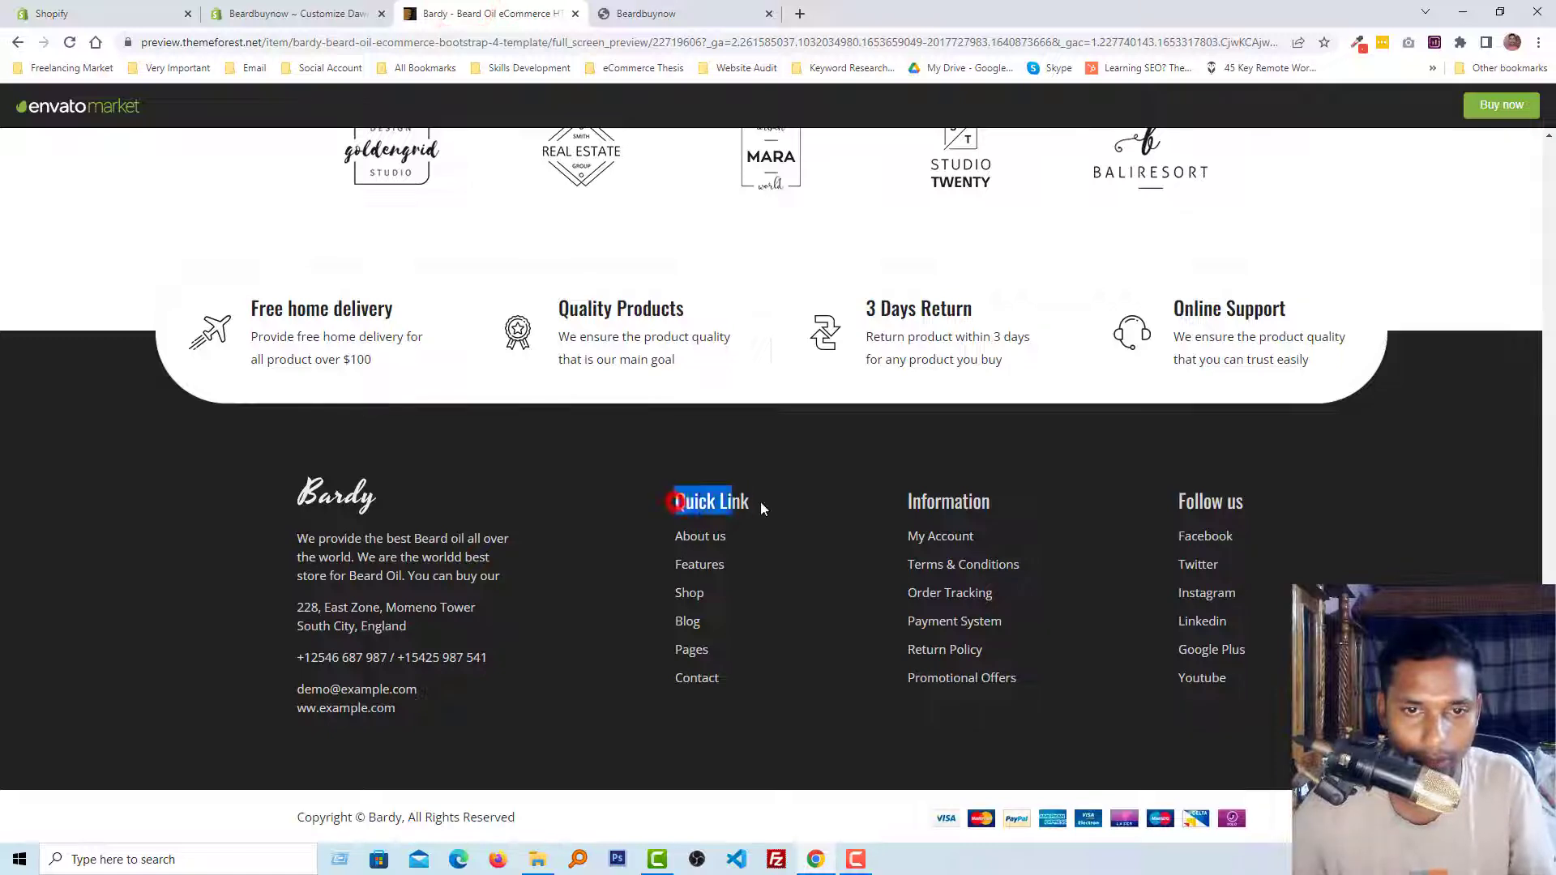
pyautogui.moveTo(675, 501); pyautogui.dragTo(761, 503)
pyautogui.click(154, 11)
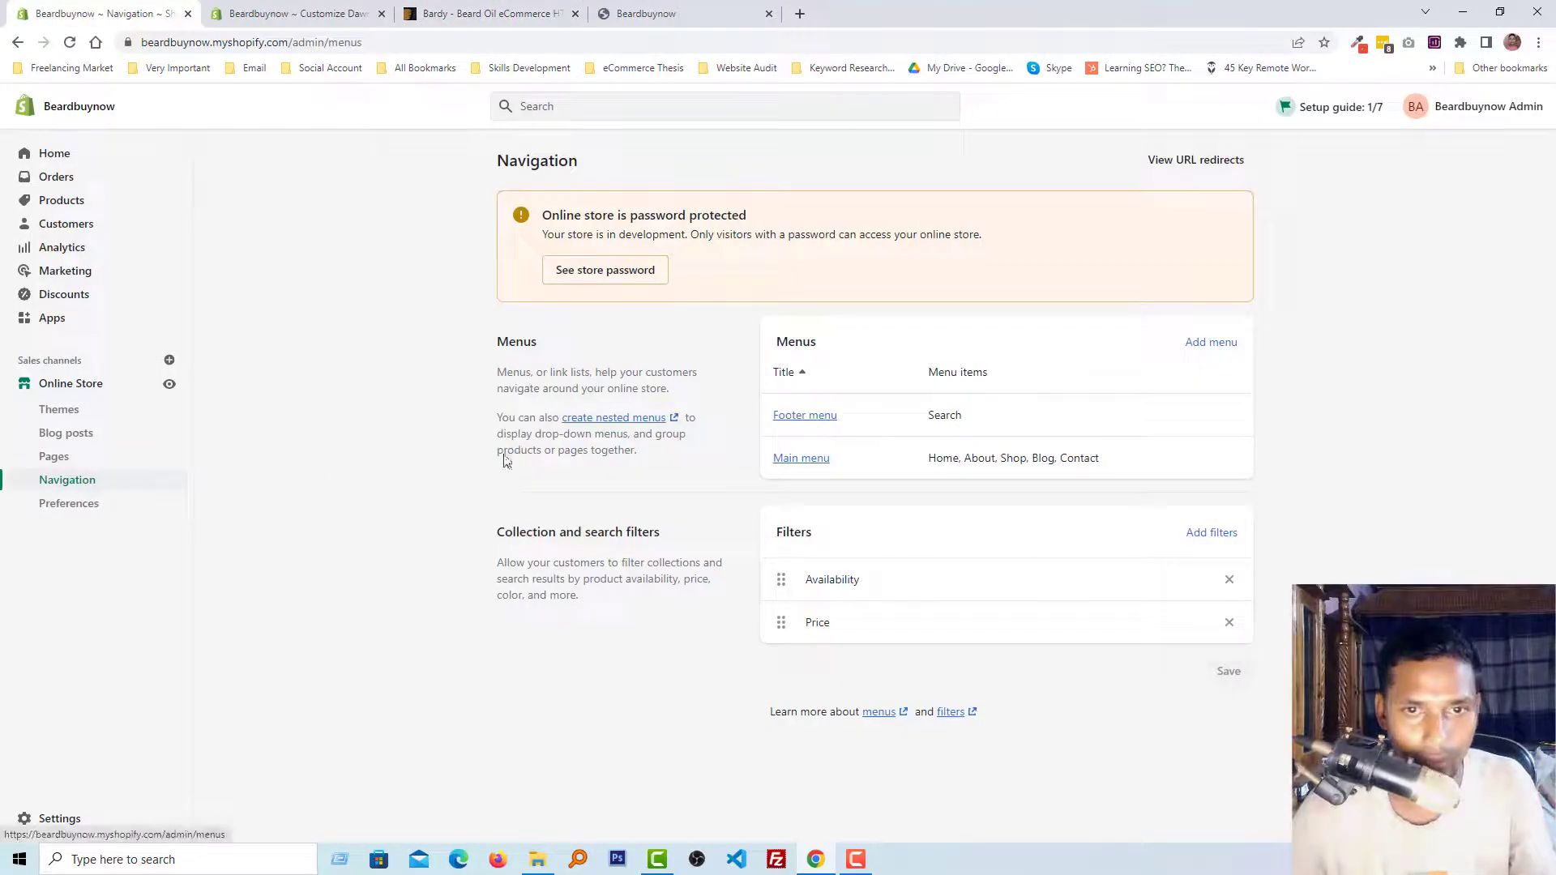
pyautogui.click(1203, 348)
pyautogui.click(615, 239)
pyautogui.hotkey('ctrl', 'v')
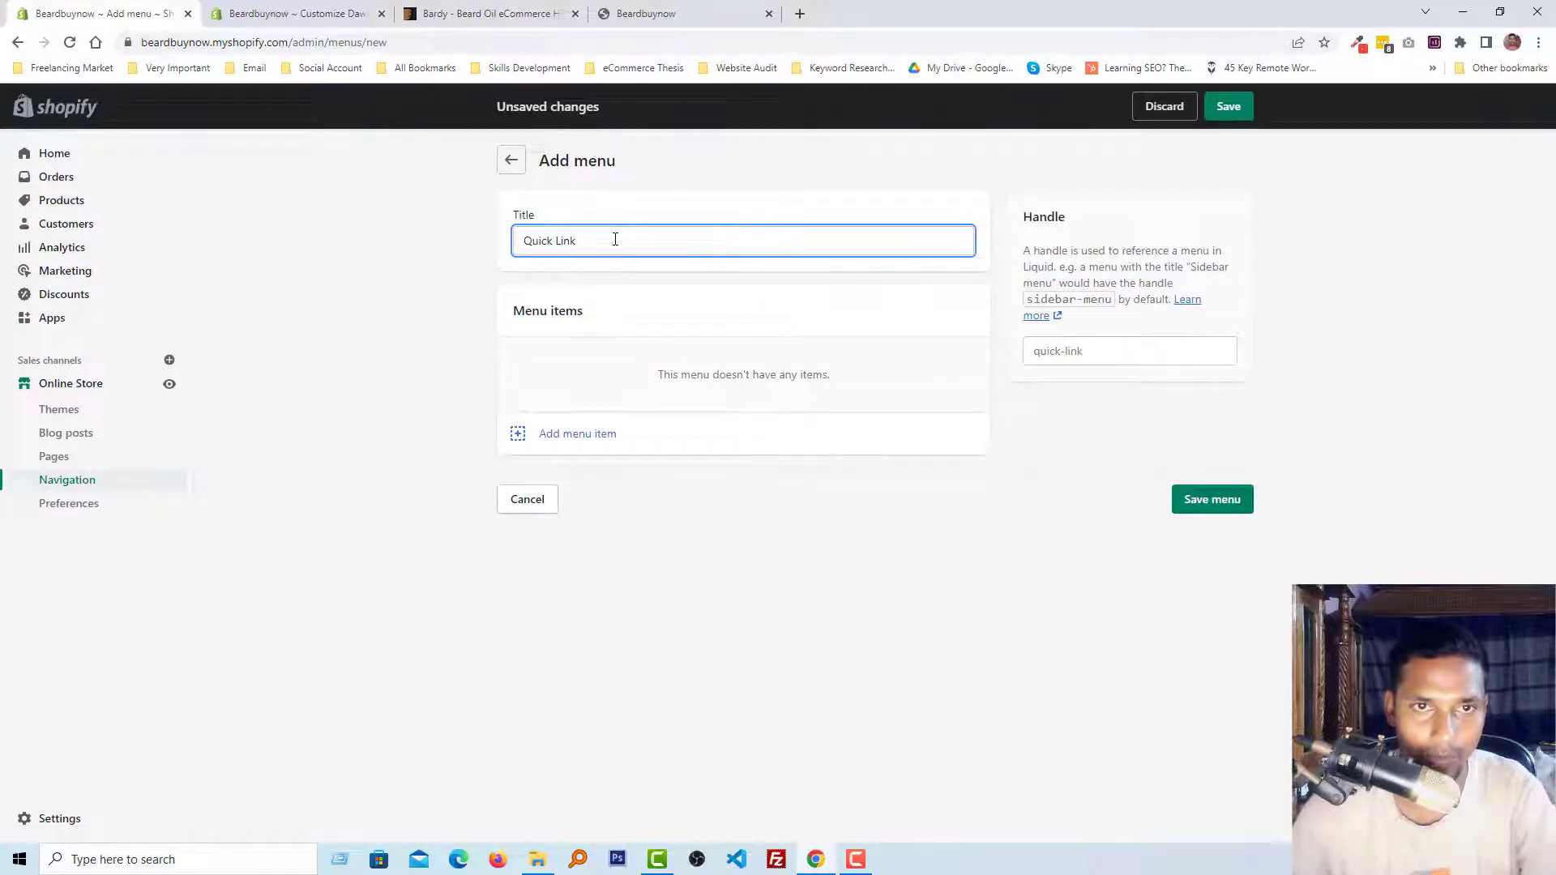
pyautogui.click(1213, 499)
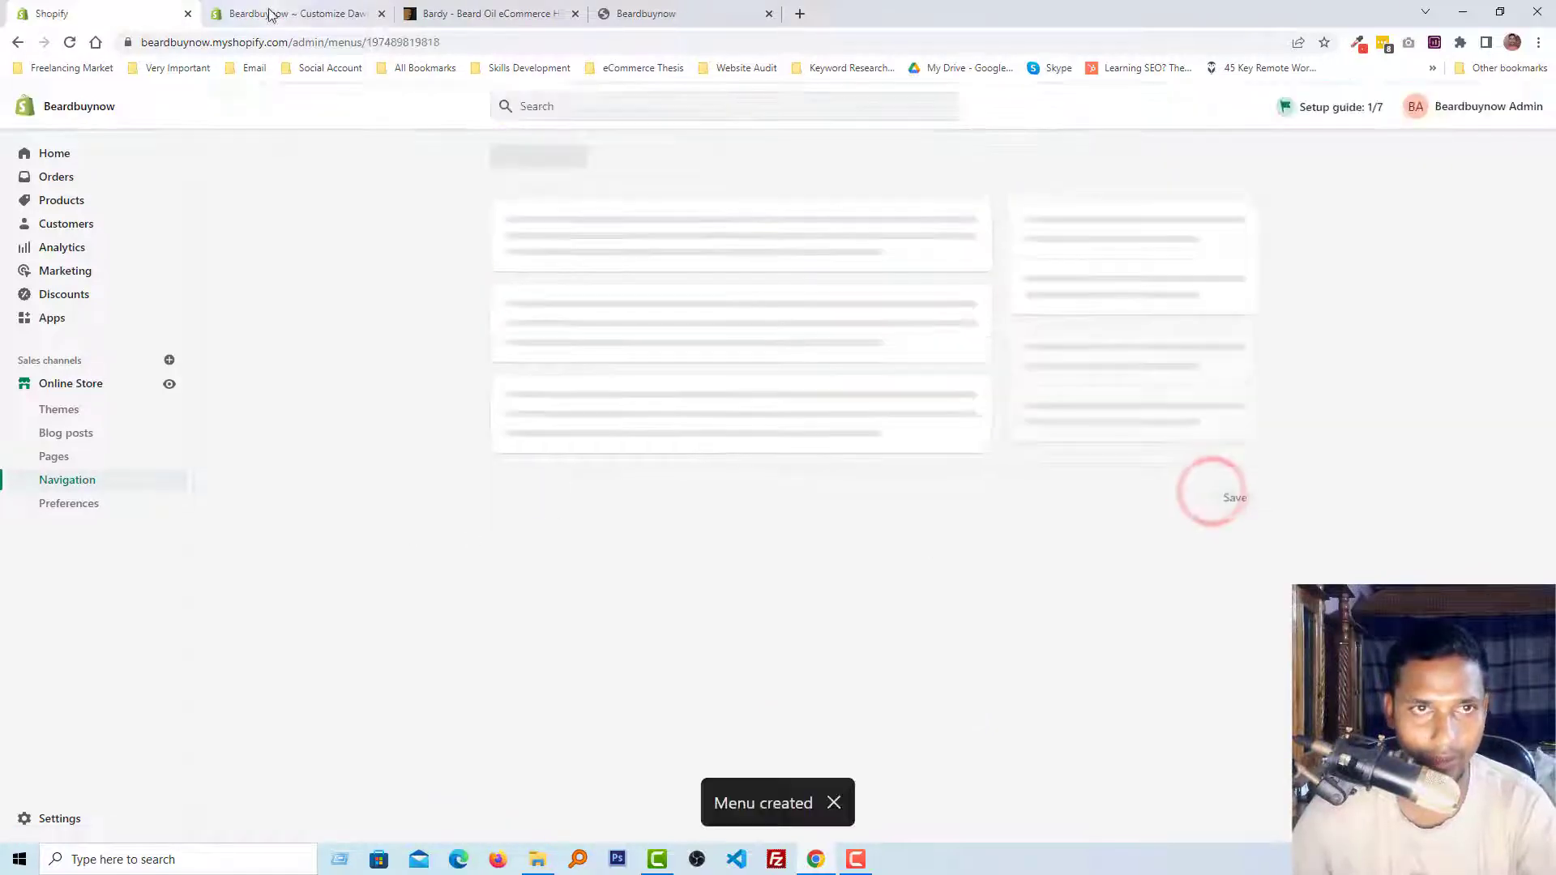
# - Start a menu item in the Quick Link menu and name it "About us", following the template's footer links
pyautogui.click(491, 10)
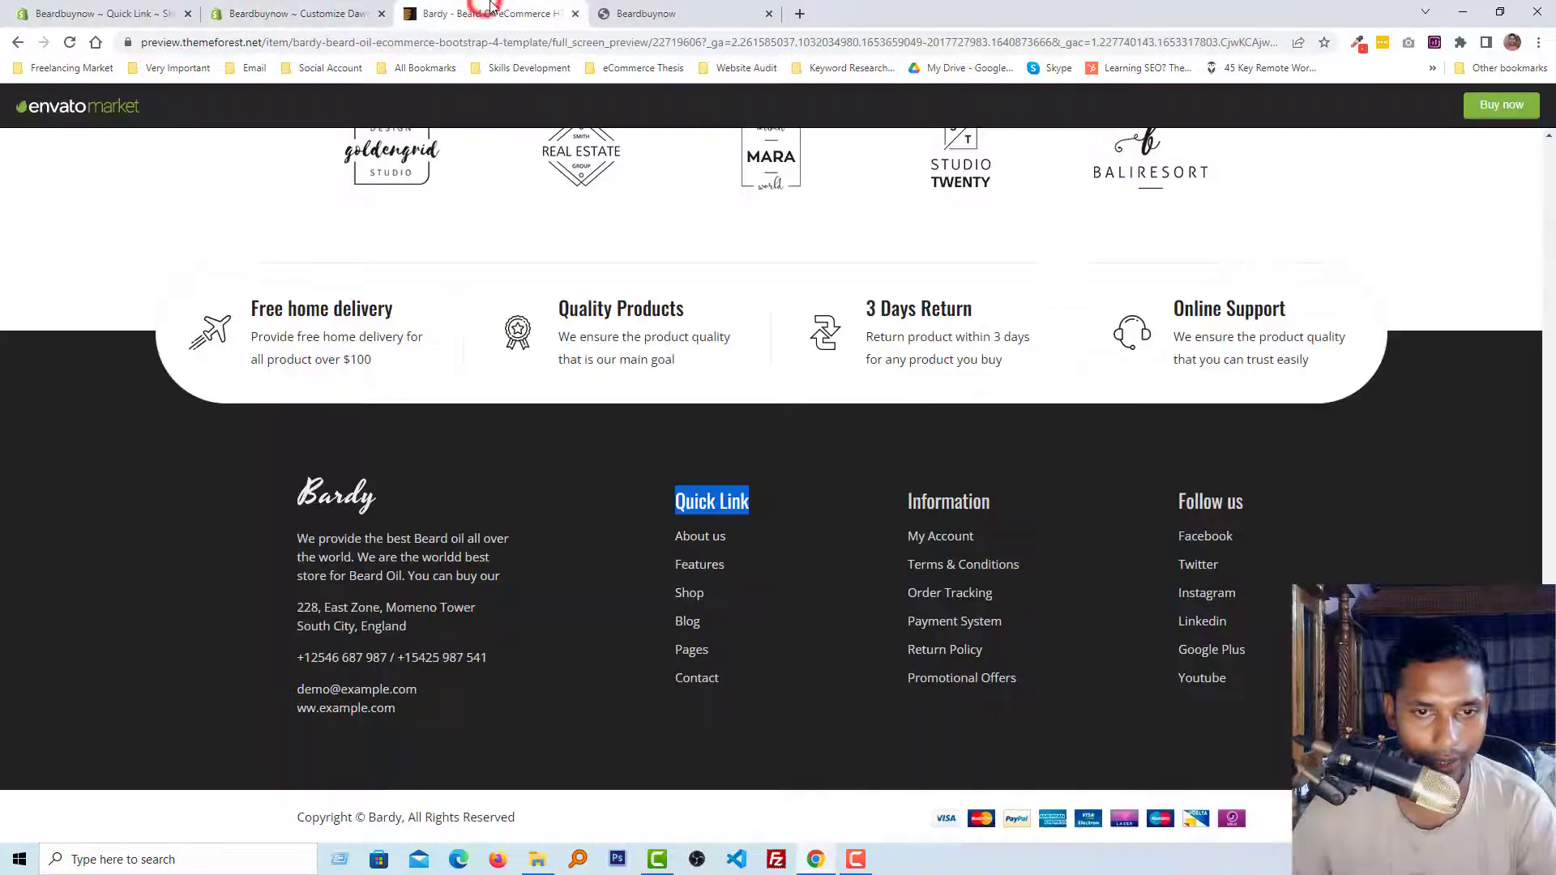
pyautogui.click(806, 560)
pyautogui.hotkey('ctrl', '1')
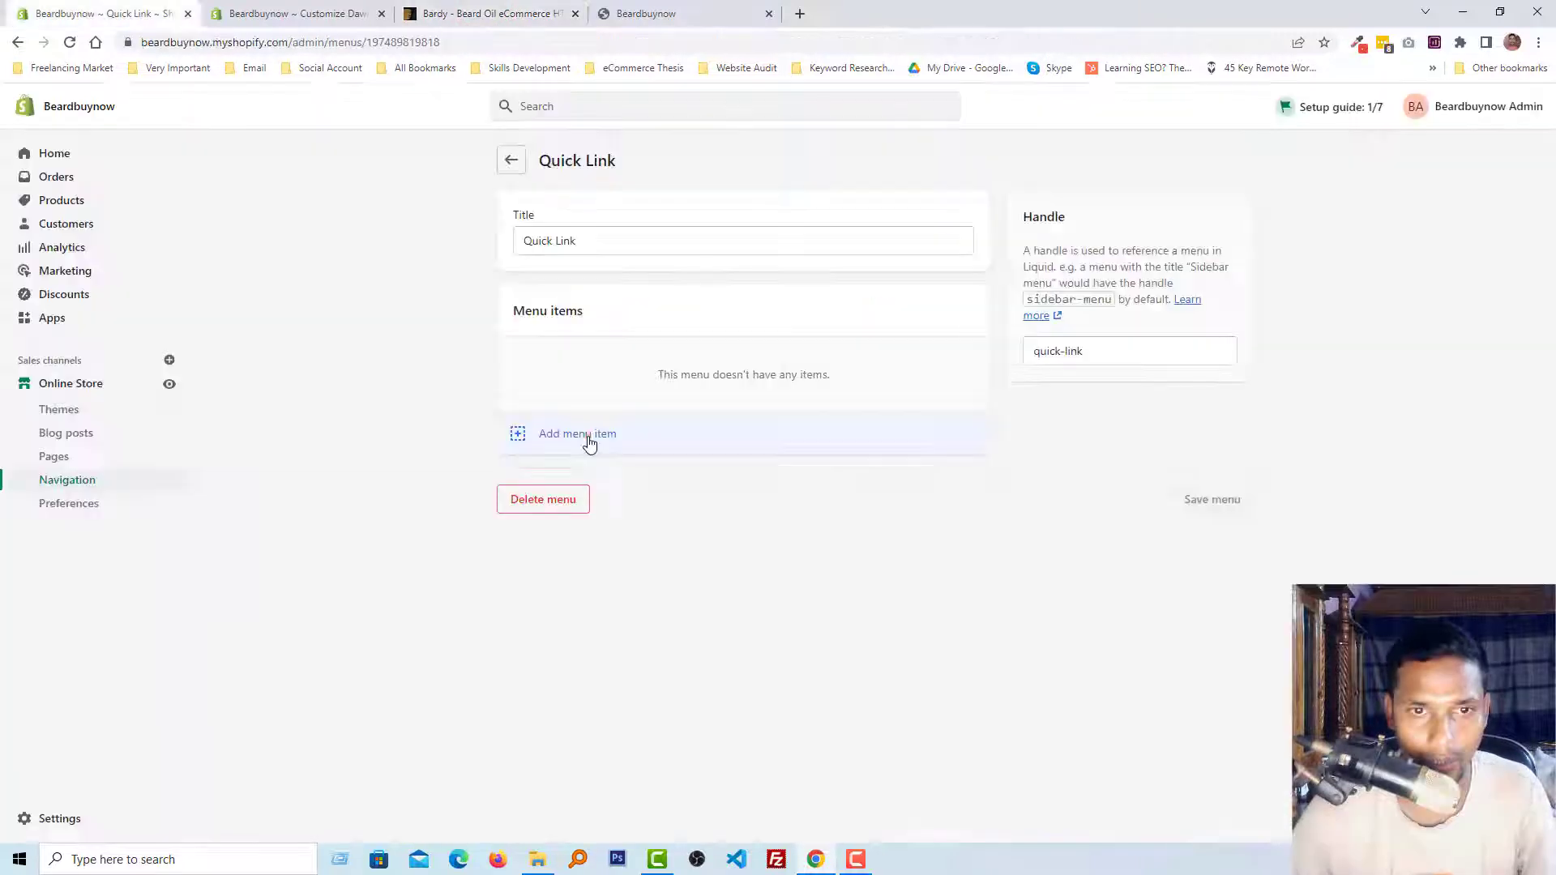
pyautogui.click(589, 442)
pyautogui.write('About us Features Shop Blog Pages Contact')
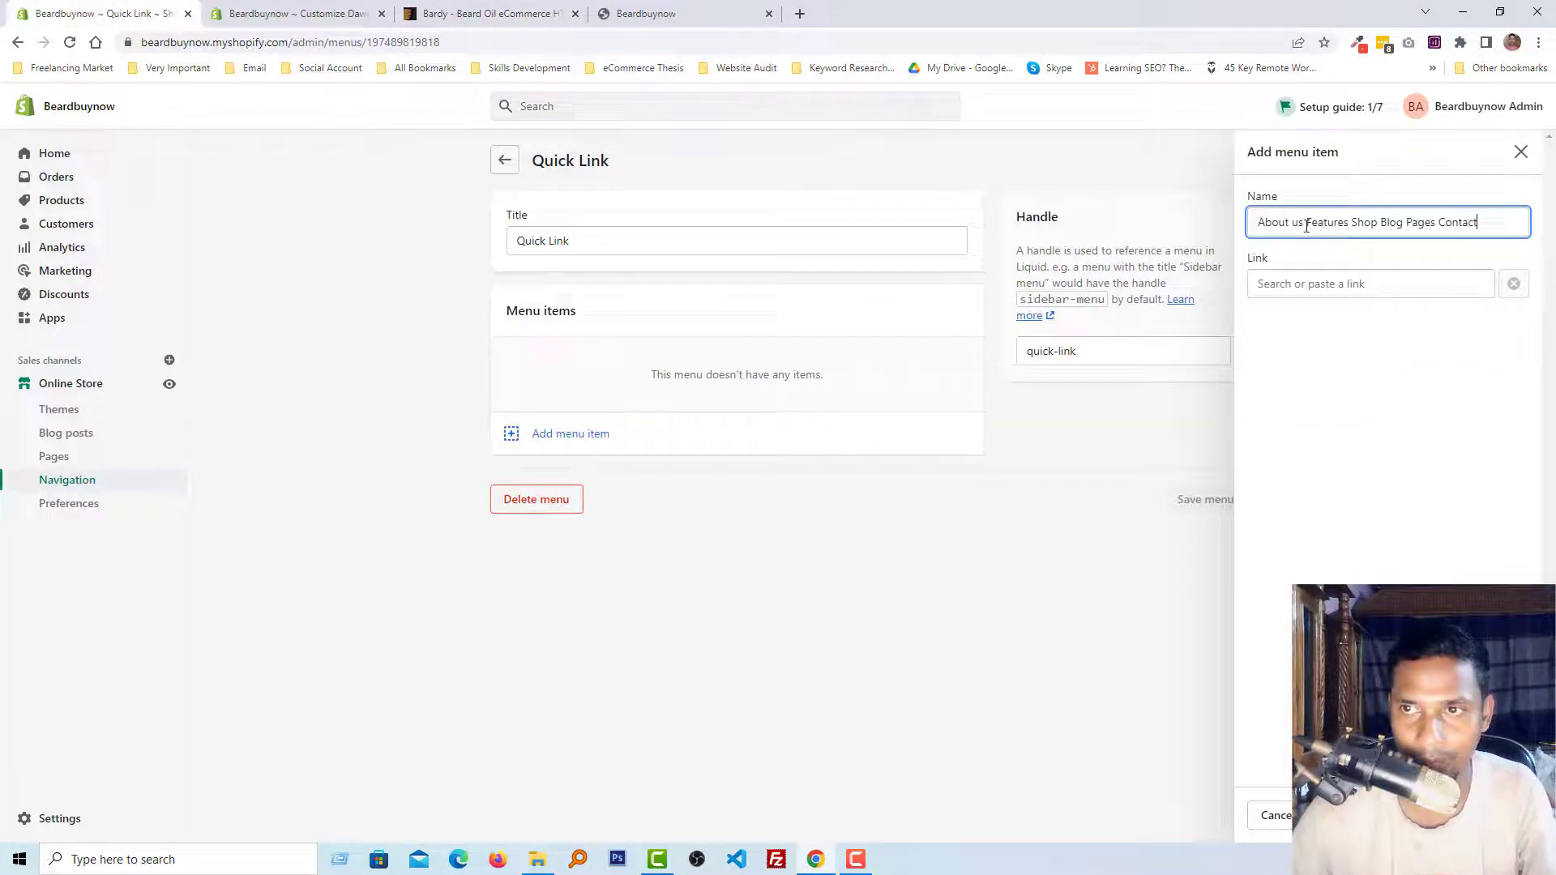
pyautogui.moveTo(1305, 223); pyautogui.dragTo(1504, 226)
pyautogui.press('BackSpace')
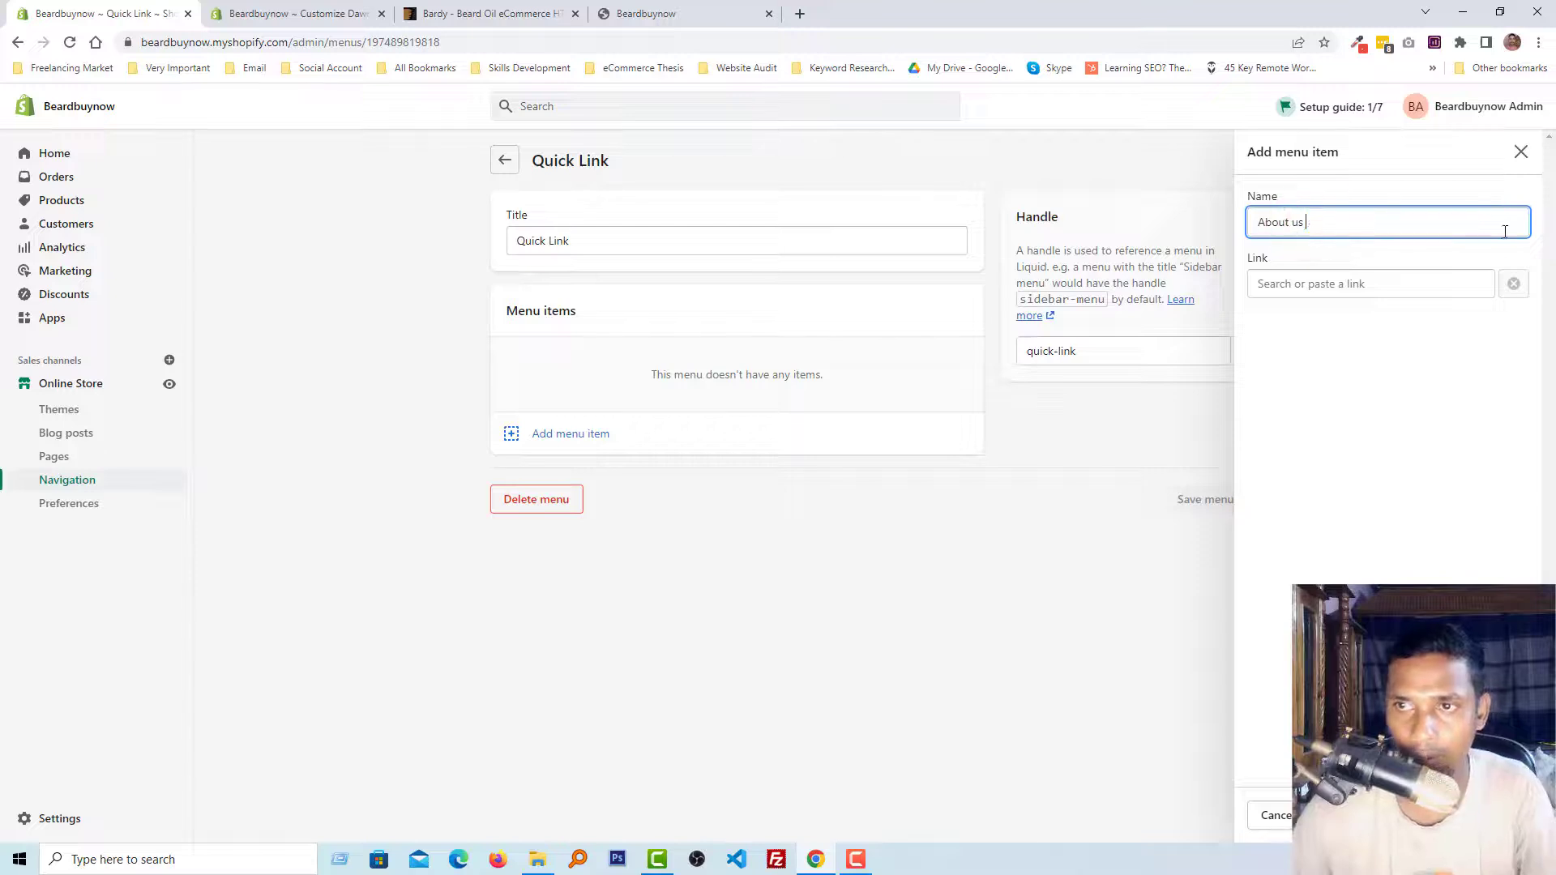
# - Set the "About us" item's link to the placeholder "#" and add it to the menu
pyautogui.click(1359, 288)
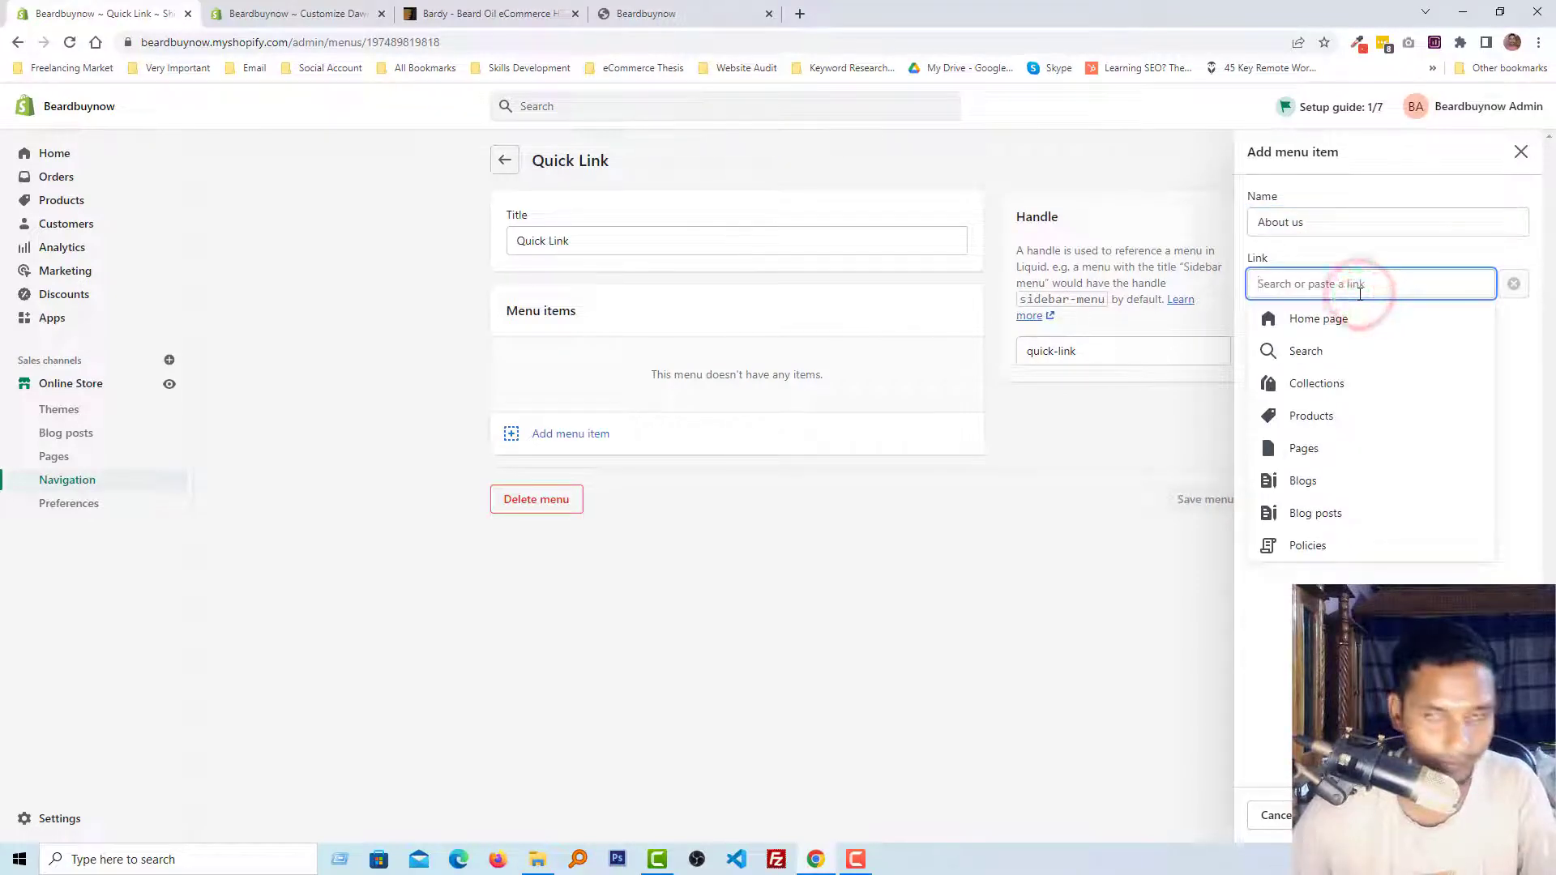
pyautogui.write('#')
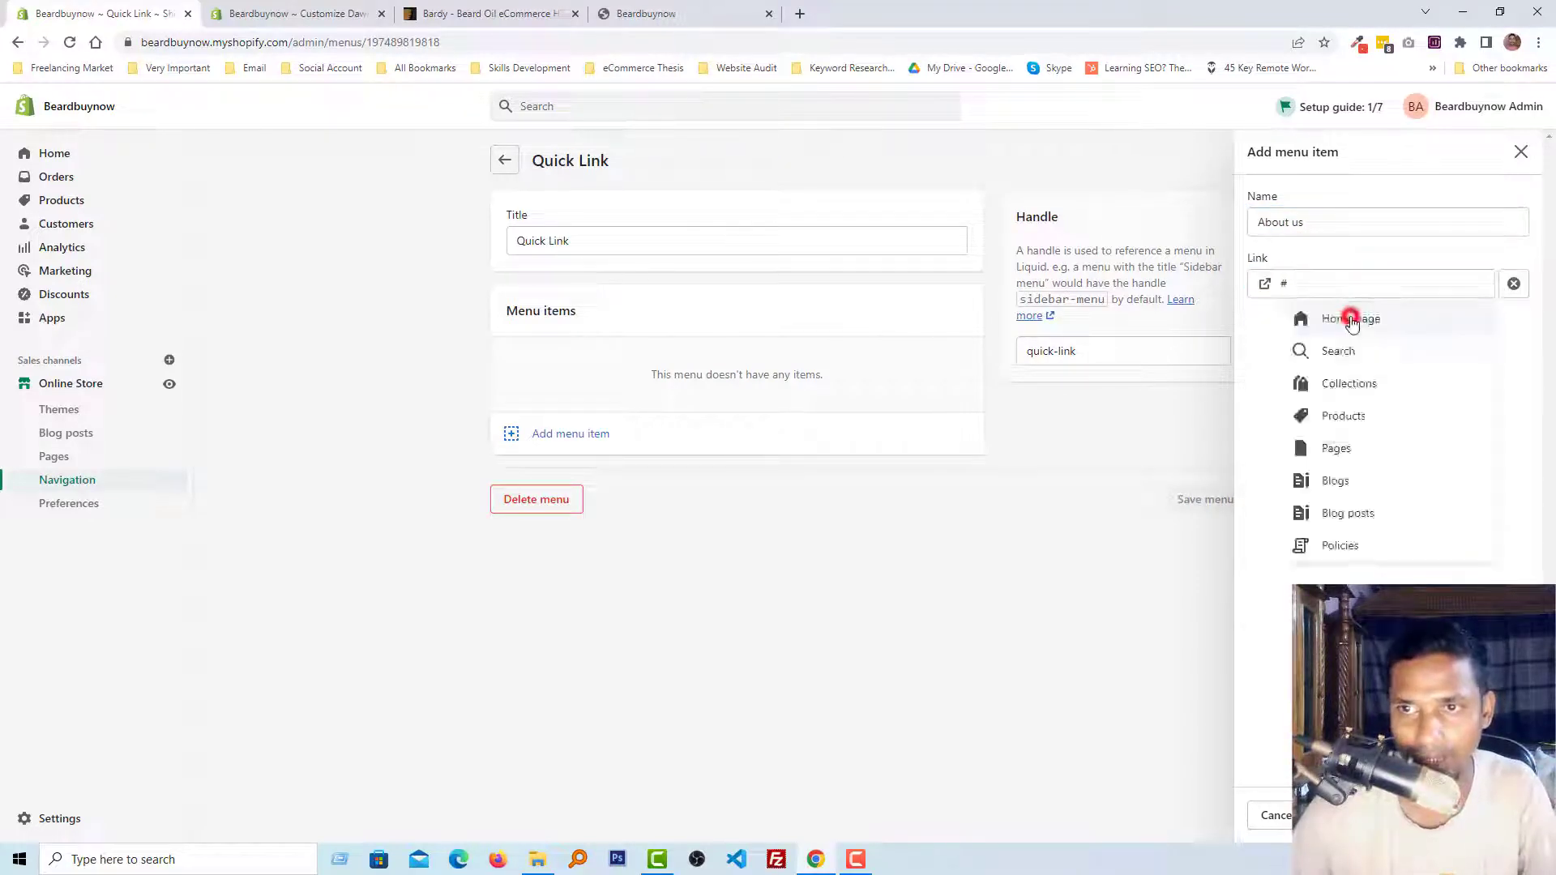
pyautogui.click(1352, 316)
pyautogui.press('Return')
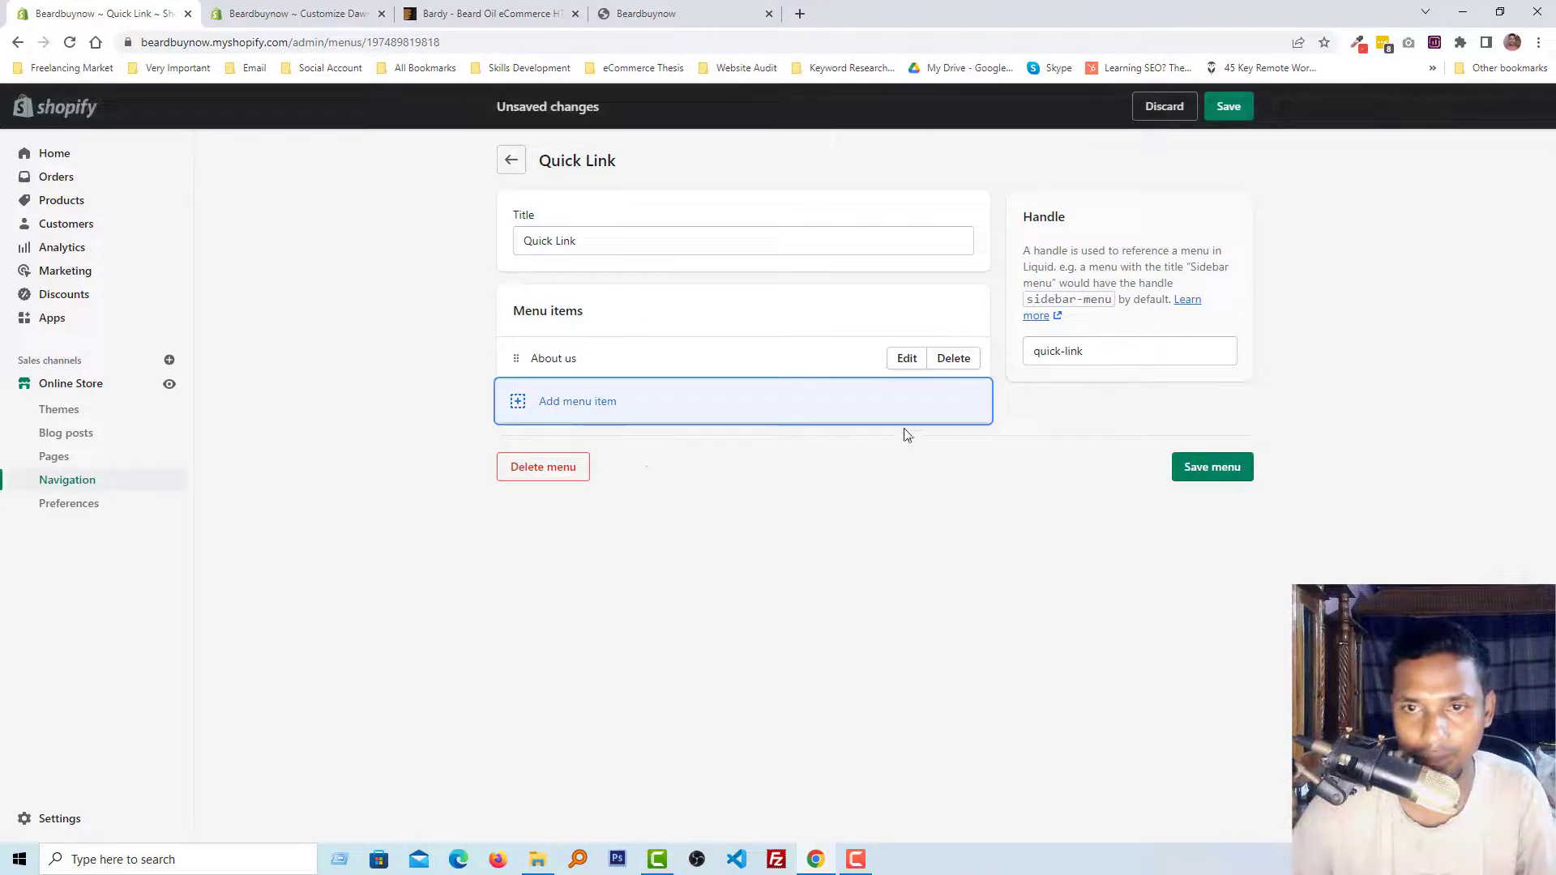
# - Add a "Features" item to the Quick Link menu, linked to the "Home page" collection
pyautogui.click(602, 412)
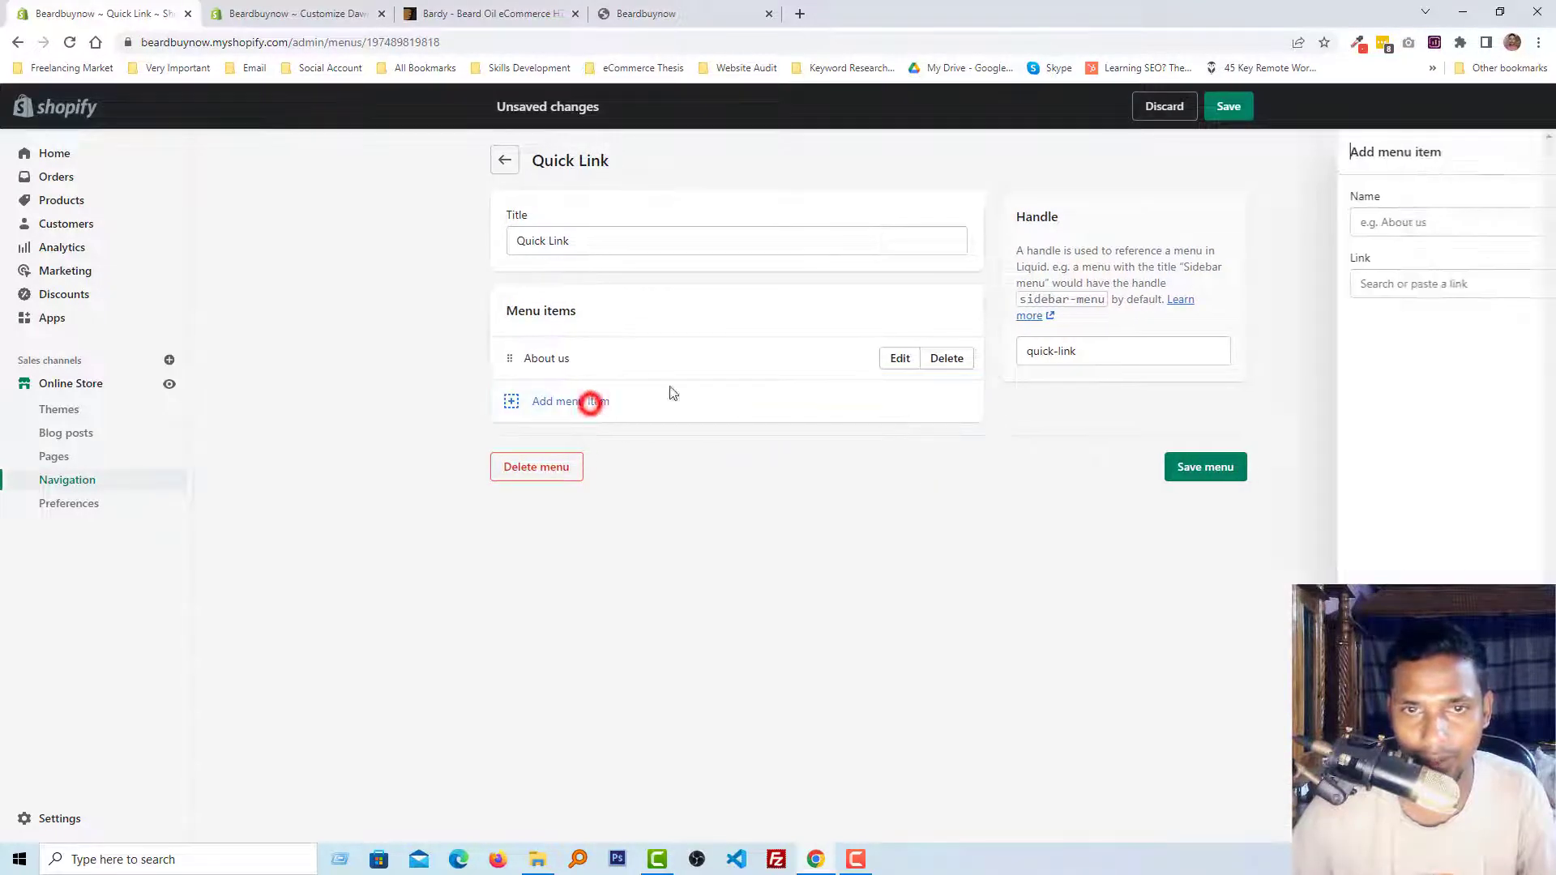
pyautogui.write('Features')
pyautogui.click(1389, 284)
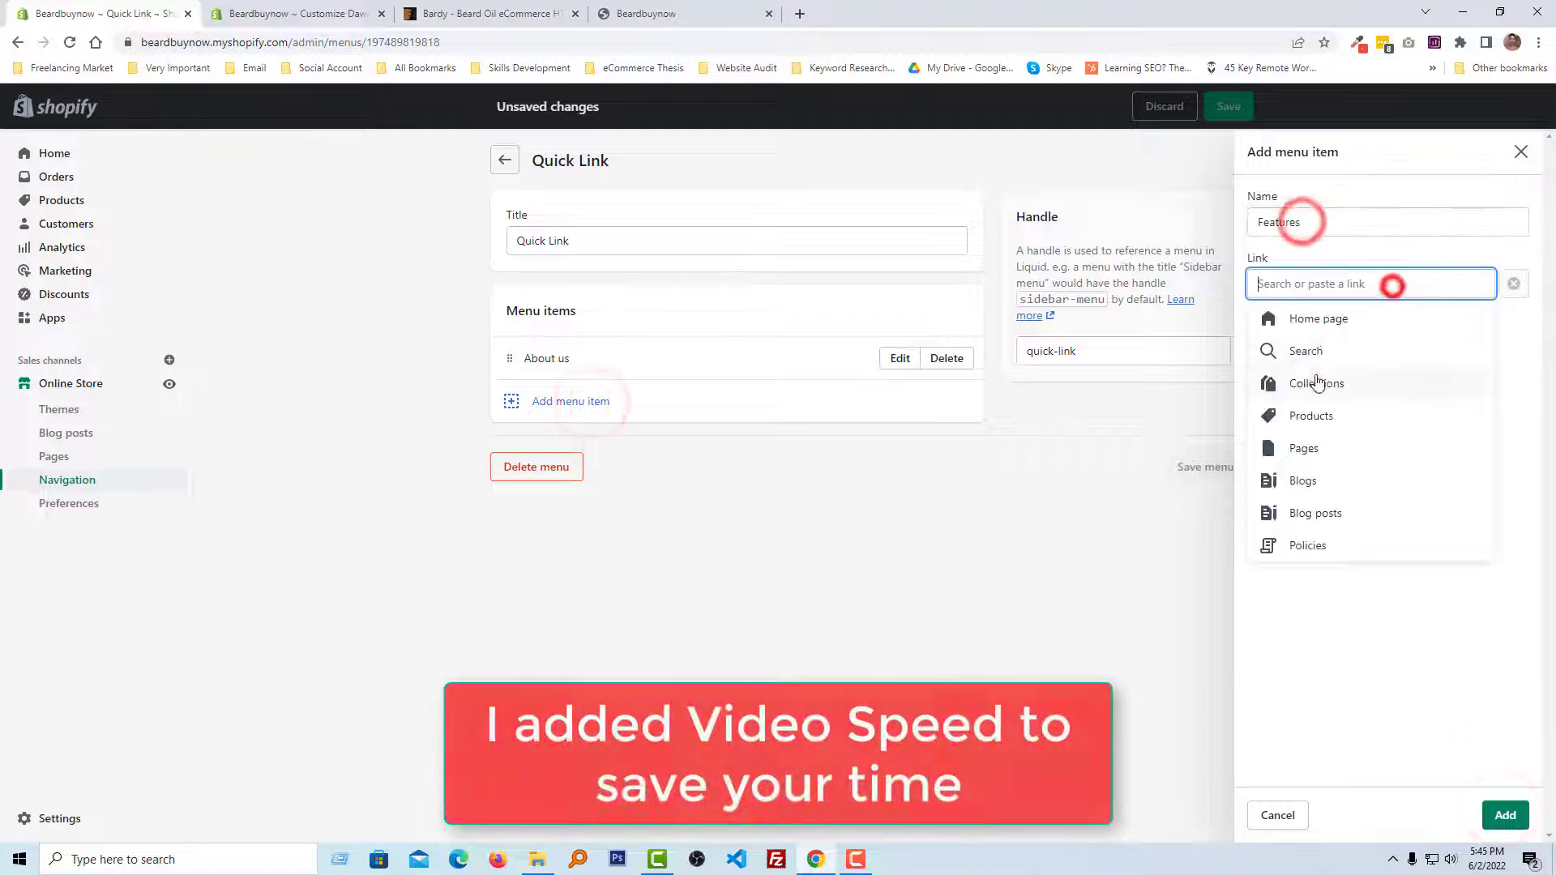
pyautogui.click(1321, 381)
pyautogui.click(1355, 379)
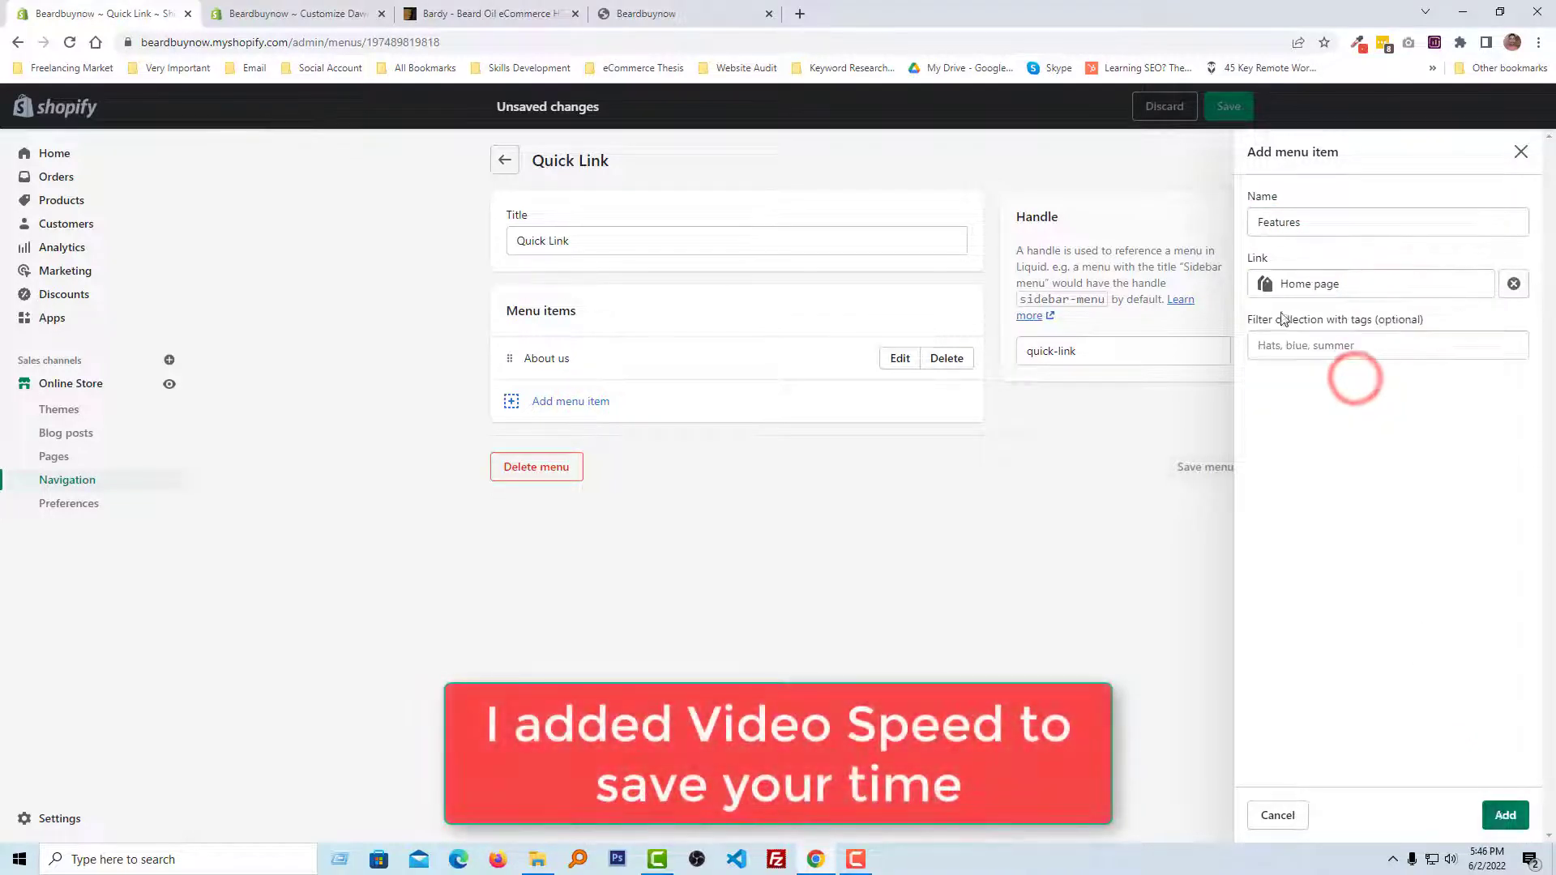
pyautogui.click(1505, 816)
# - Add a "Shop" item to the Quick Link menu with a link from the Products options
pyautogui.click(577, 444)
pyautogui.click(1286, 223)
pyautogui.write('Shop')
pyautogui.click(1372, 284)
pyautogui.click(1312, 416)
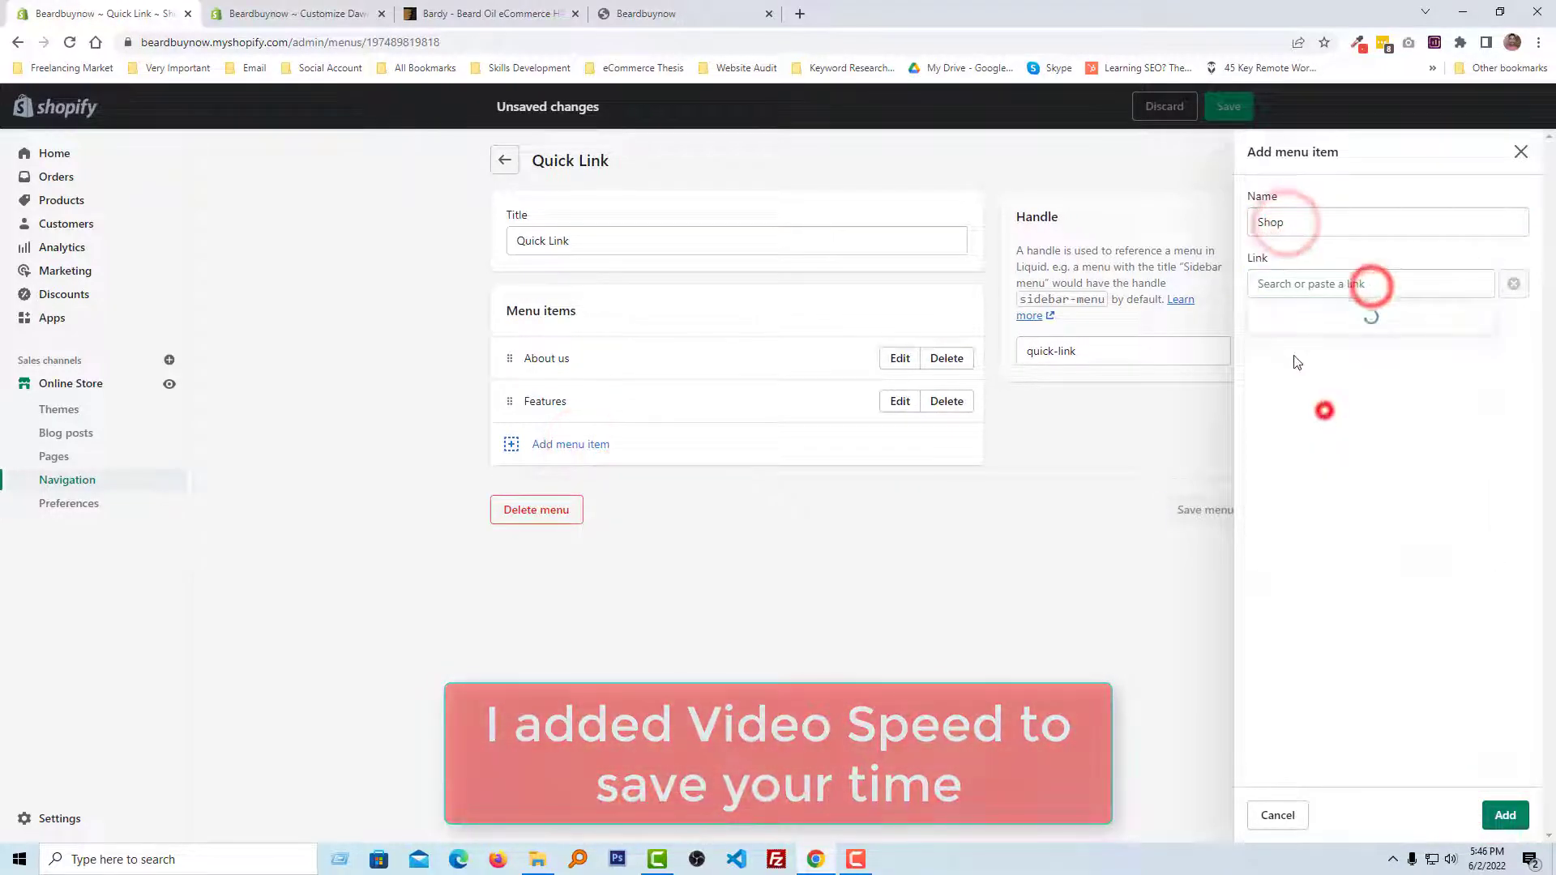
pyautogui.click(1306, 347)
pyautogui.click(1505, 815)
# - Add a "Blog" item to the Quick Link menu with a link from the Blogs options
pyautogui.click(572, 487)
pyautogui.click(1281, 222)
pyautogui.write('Blog')
pyautogui.click(1315, 283)
pyautogui.click(1303, 481)
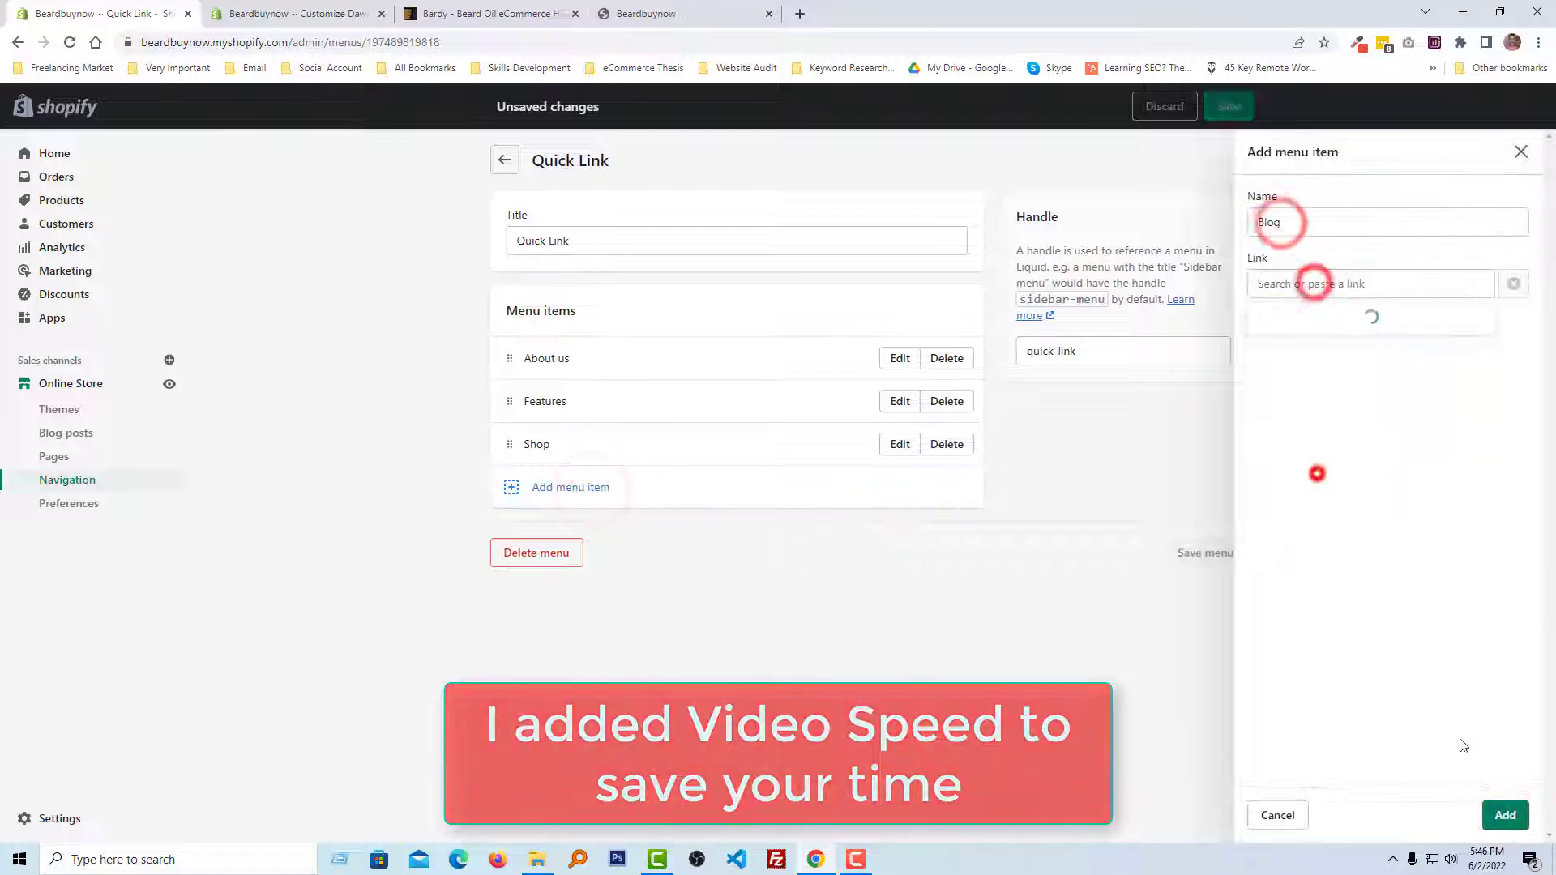
pyautogui.click(1316, 348)
pyautogui.click(1505, 815)
# - Add a "Contact" item with a link from the Pages options, and save the Quick Link menu
pyautogui.click(577, 530)
pyautogui.click(1273, 223)
pyautogui.write('Pages Contact')
pyautogui.doubleClick(1272, 222)
pyautogui.press('BackSpace')
pyautogui.click(1299, 283)
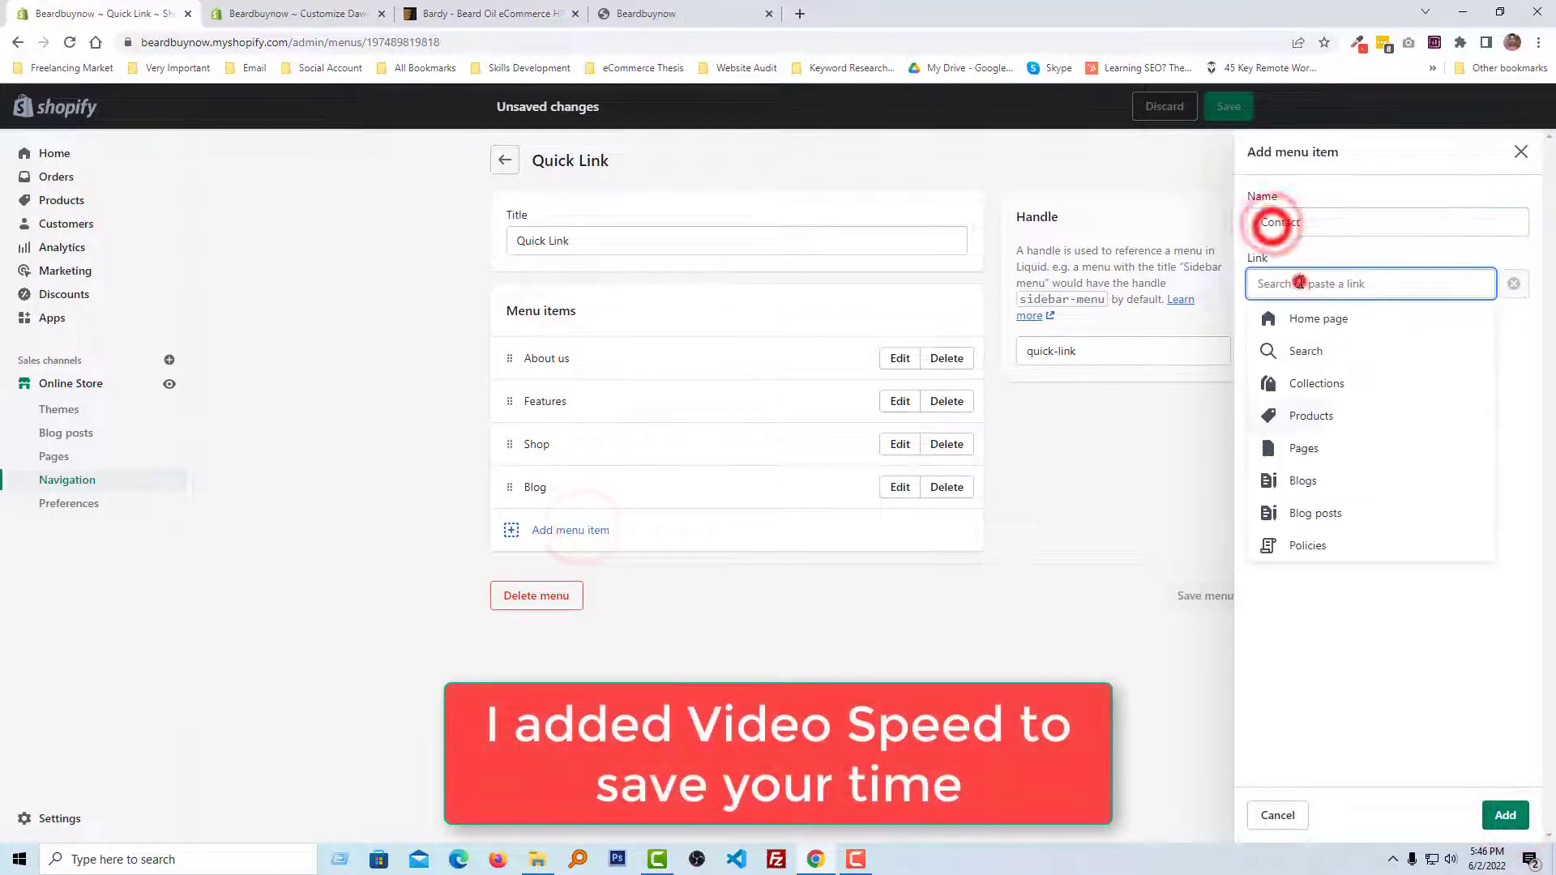
pyautogui.click(1311, 446)
pyautogui.click(1505, 816)
pyautogui.click(1201, 638)
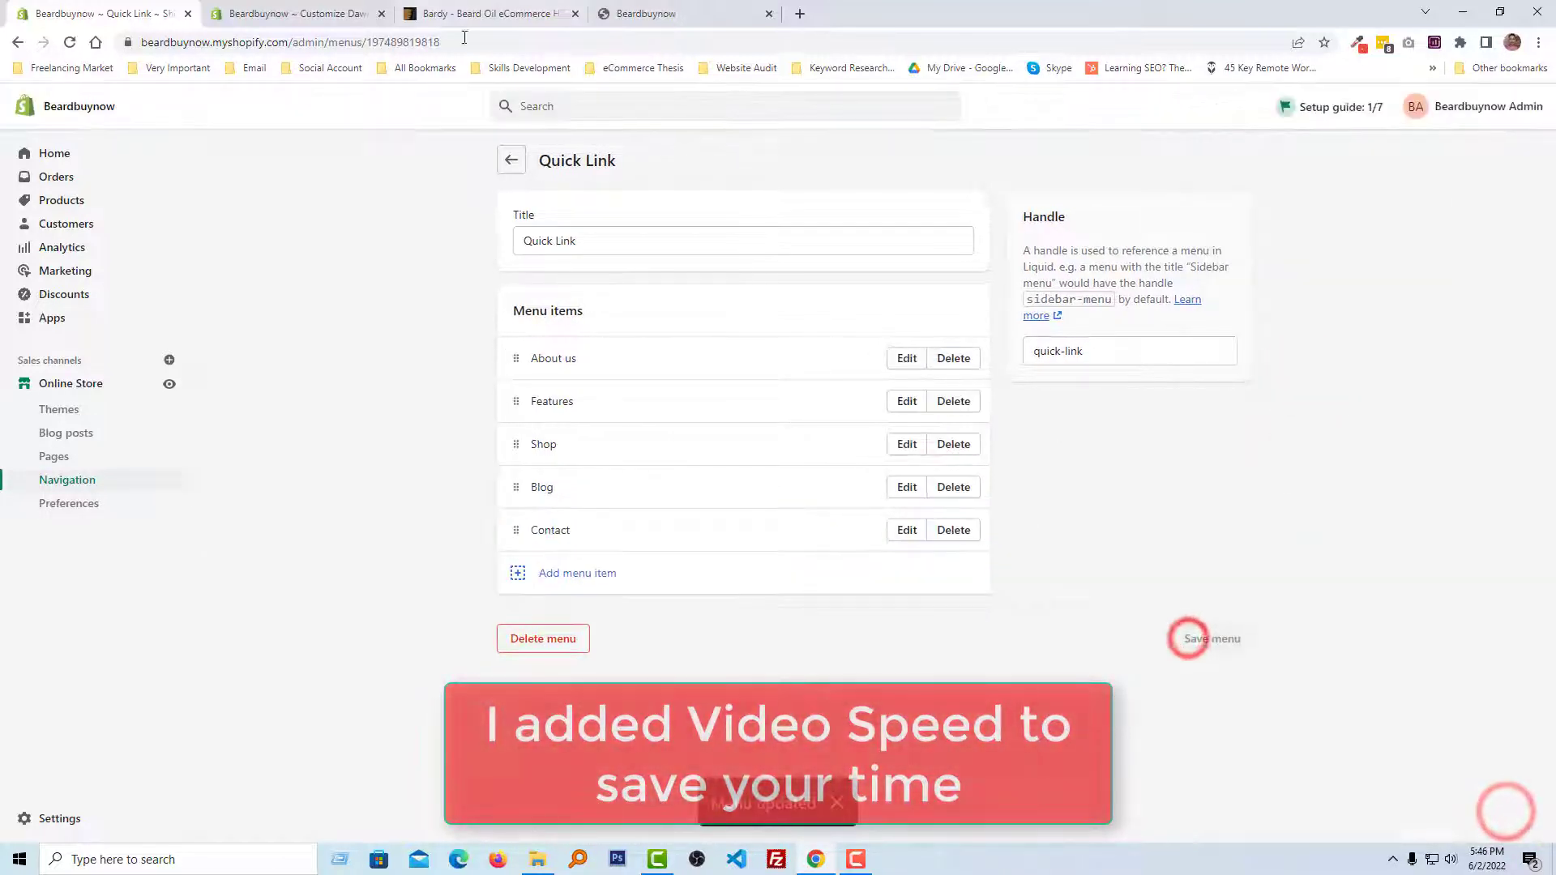
# - Create and save a second navigation menu titled "Information", copying the title from the reference template's footer
pyautogui.click(486, 13)
pyautogui.click(843, 484)
pyautogui.doubleClick(898, 499)
pyautogui.hotkey('ctrl', 'c')
pyautogui.click(248, 11)
pyautogui.click(75, 11)
pyautogui.click(78, 479)
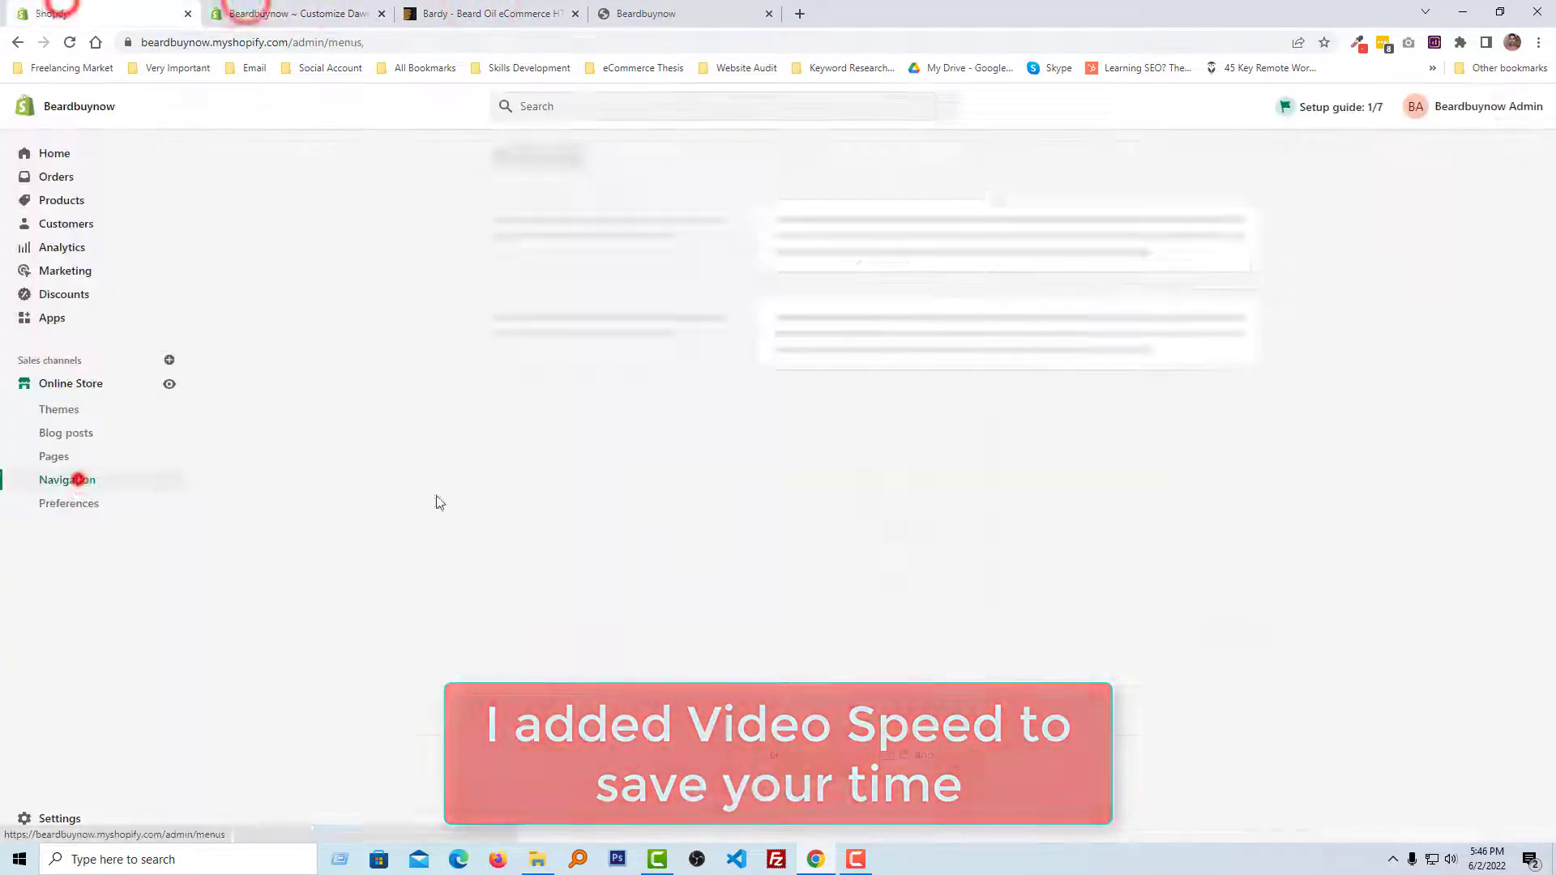
pyautogui.click(1216, 344)
pyautogui.click(795, 248)
pyautogui.hotkey('ctrl', 'v')
pyautogui.click(1212, 499)
# - Copy the template's Information link names and add a "My Account" item with link "#" to the Information menu
pyautogui.click(486, 13)
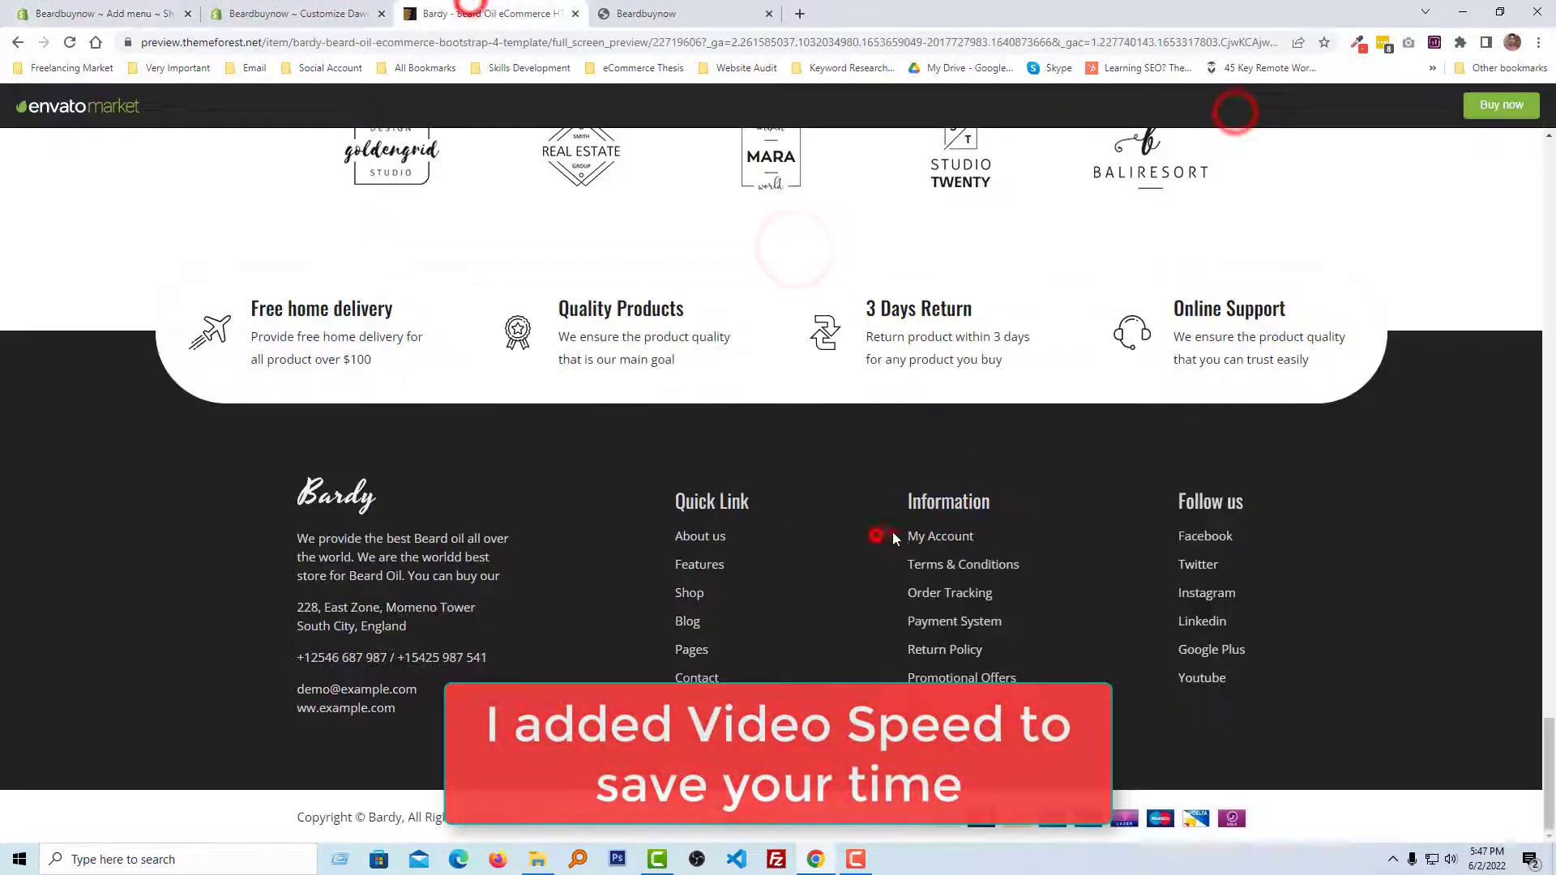
pyautogui.moveTo(893, 532); pyautogui.dragTo(973, 678)
pyautogui.click(105, 13)
pyautogui.click(608, 428)
pyautogui.click(1303, 289)
pyautogui.click(1302, 226)
pyautogui.hotkey('ctrl', 'v')
pyautogui.tripleClick(1303, 226)
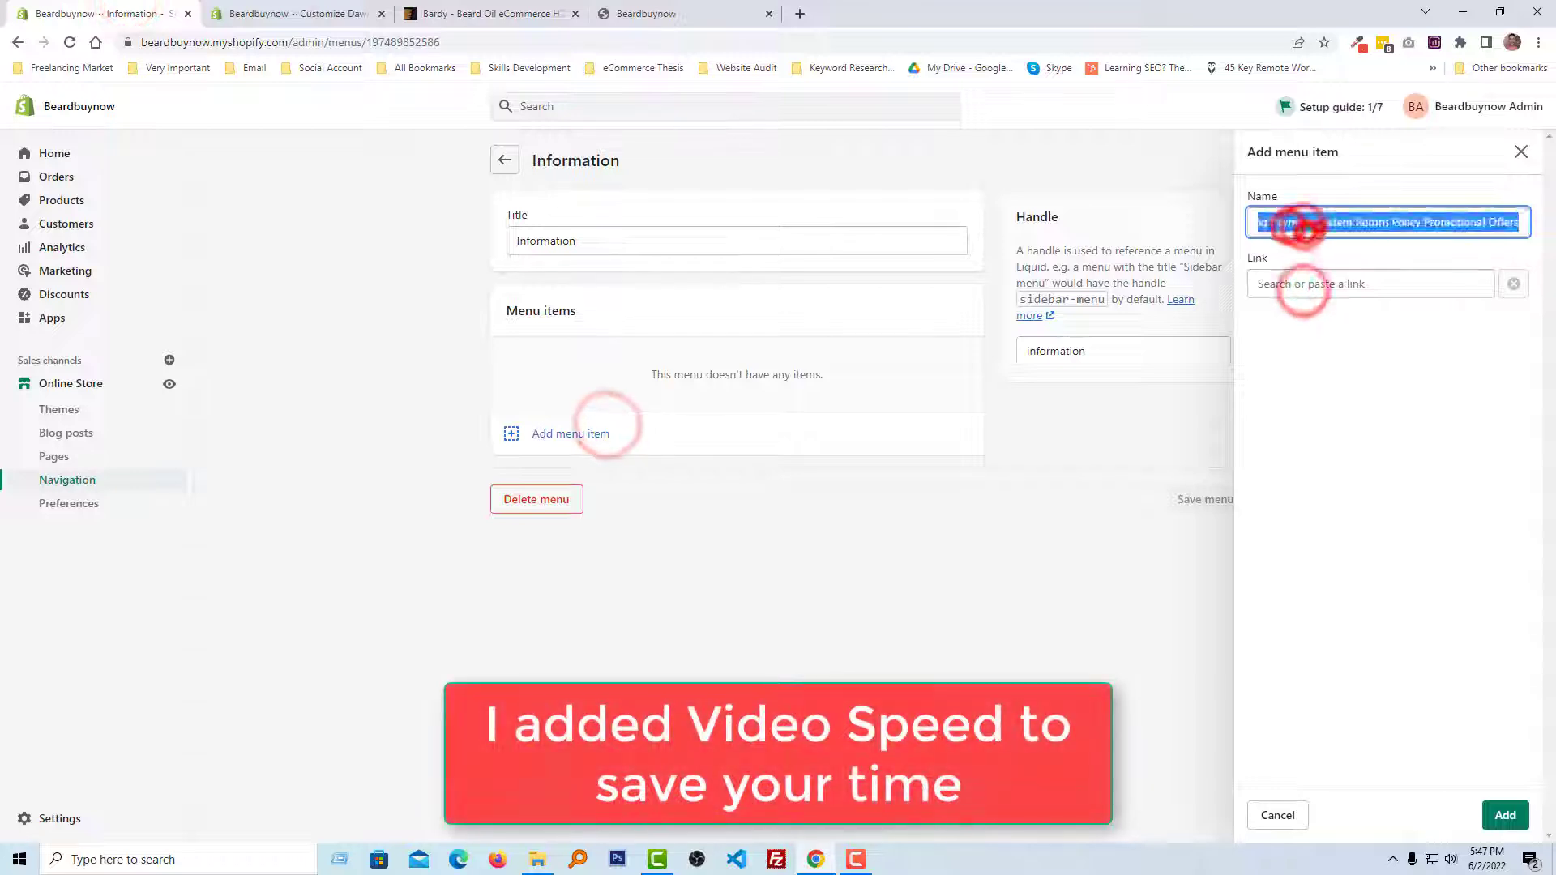
pyautogui.write('My Account')
pyautogui.click(1401, 294)
pyautogui.write('#')
pyautogui.click(1505, 815)
# - Add a "Terms & Conditions" item with the placeholder link "#" to the Information menu
pyautogui.click(570, 401)
pyautogui.click(1302, 222)
pyautogui.hotkey('ctrl', 'v')
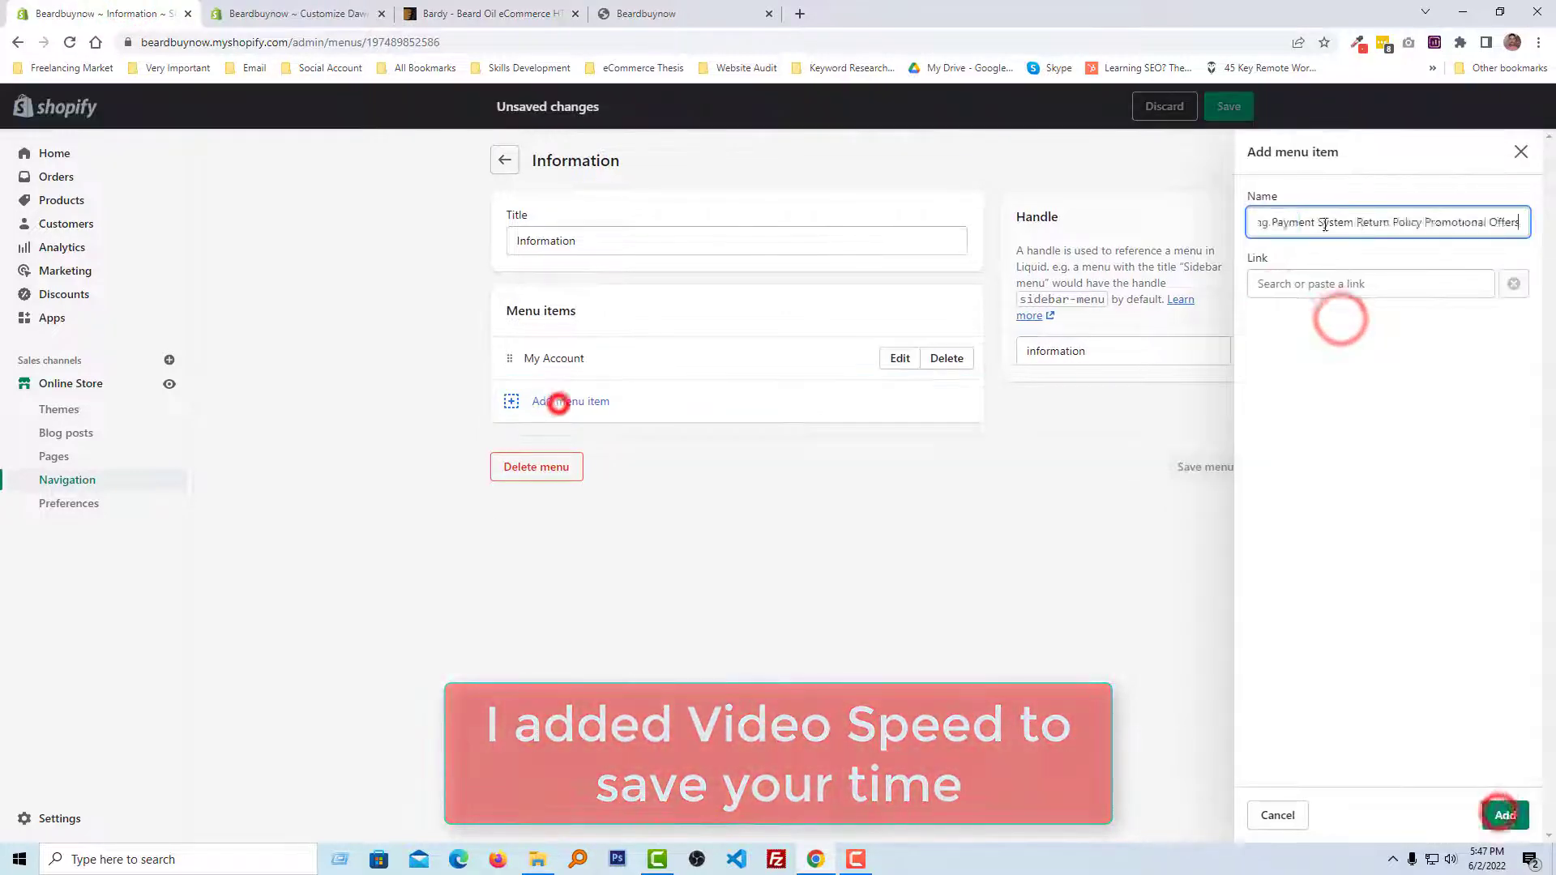
pyautogui.tripleClick(1303, 223)
pyautogui.write('Terms & Conditions')
pyautogui.click(1371, 283)
pyautogui.write('#')
pyautogui.click(1505, 815)
# - Add an "Order Tracking" item with the placeholder link "#" to the Information menu
pyautogui.click(571, 444)
pyautogui.click(1302, 222)
pyautogui.hotkey('ctrl', 'v')
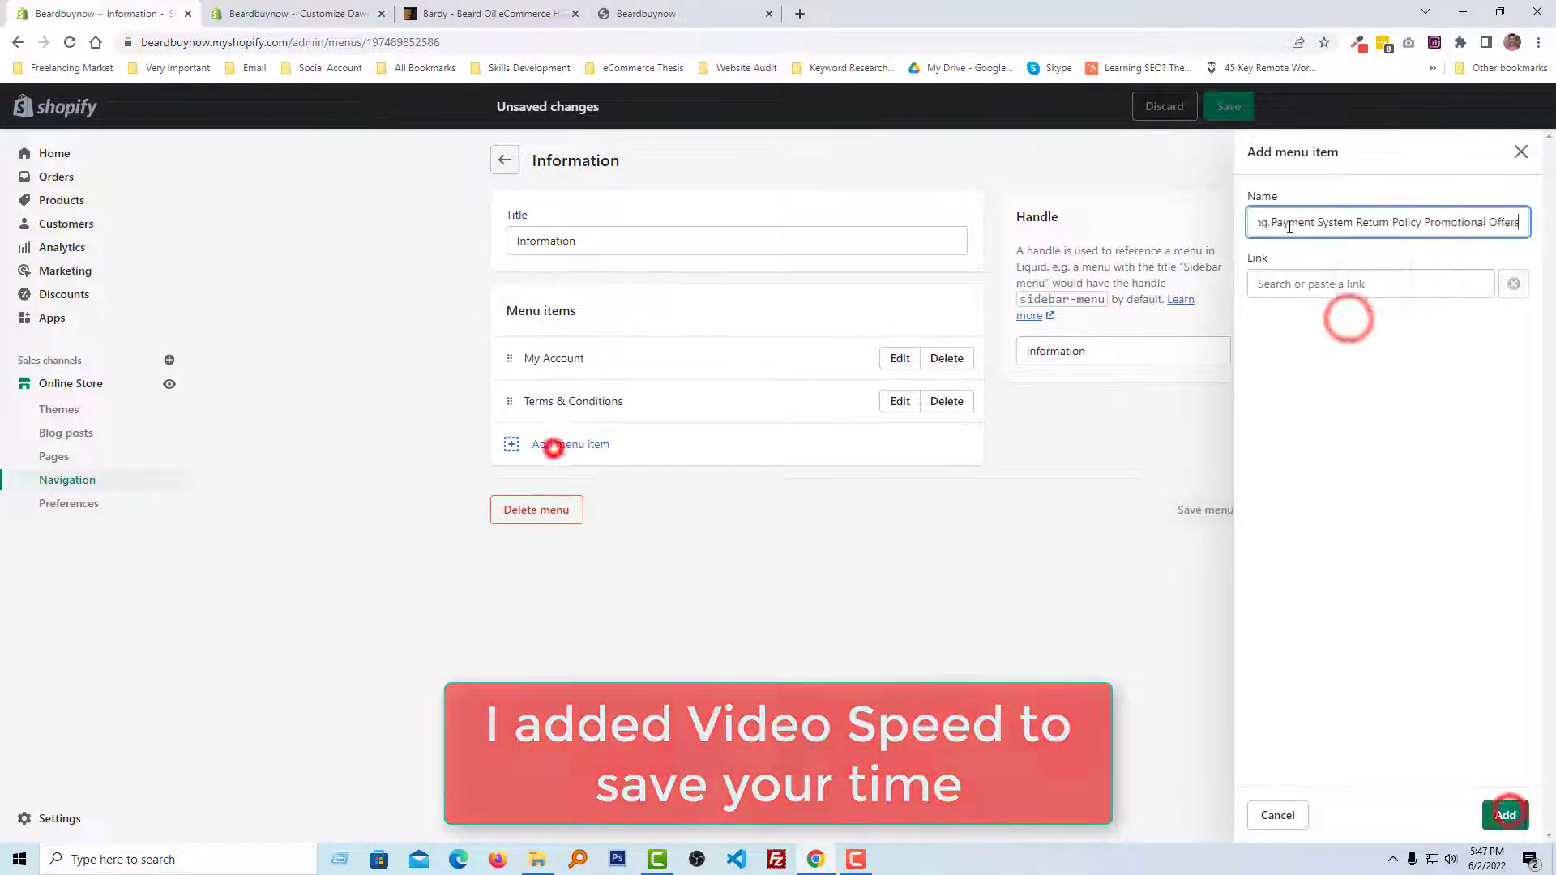
pyautogui.tripleClick(1330, 220)
pyautogui.write('Order Tracking')
pyautogui.click(1378, 284)
pyautogui.write('#')
pyautogui.click(1505, 815)
# - Add a "Payment System Return" item with the placeholder link "#" to the Information menu
pyautogui.click(571, 444)
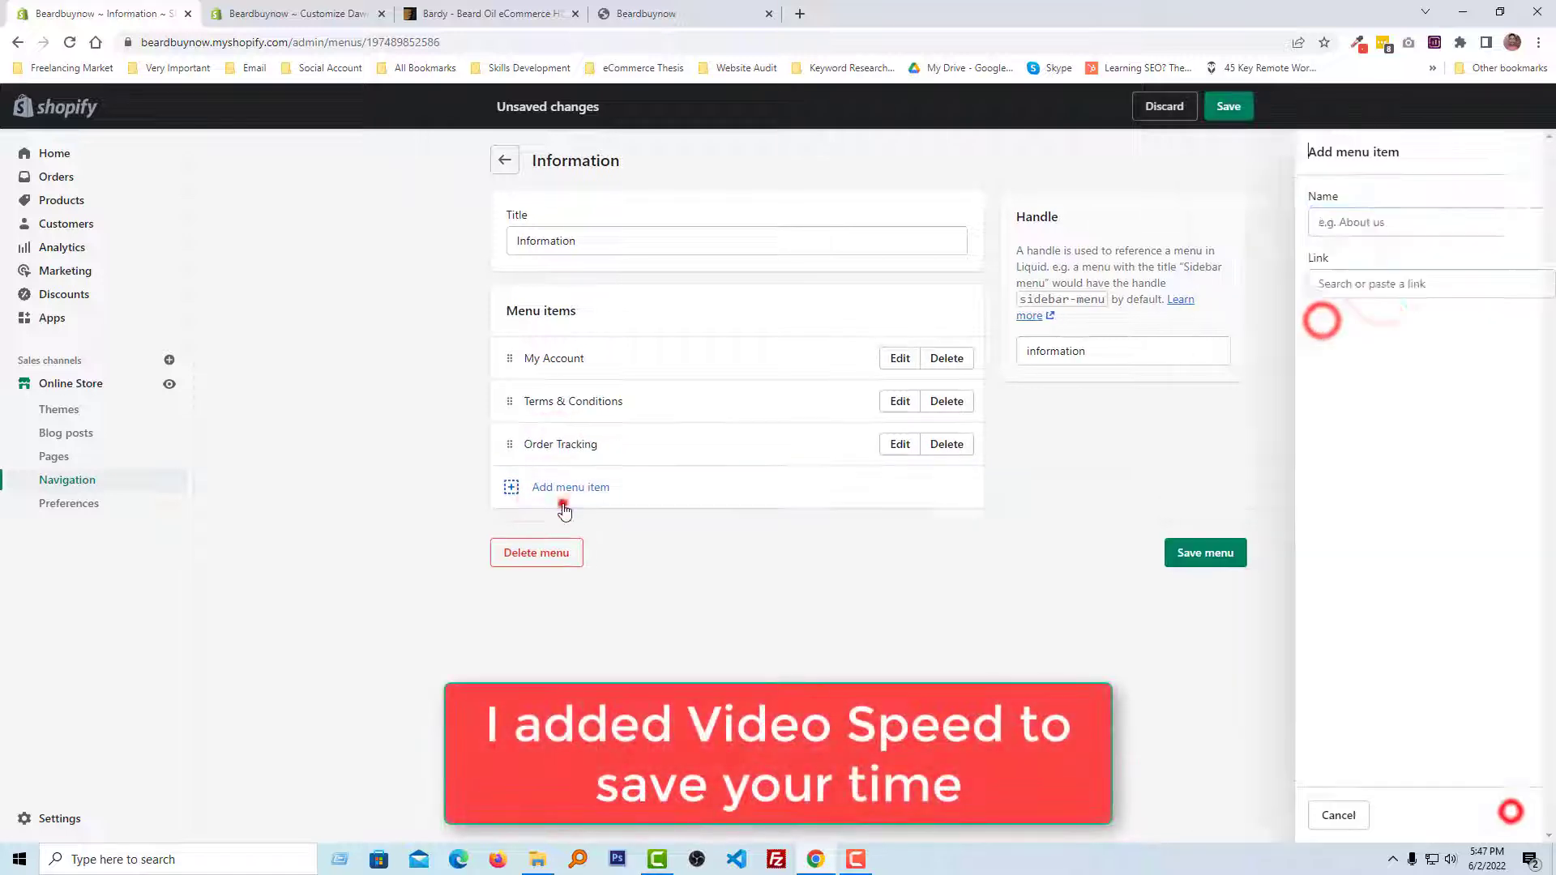
pyautogui.click(1303, 222)
pyautogui.hotkey('ctrl', 'v')
pyautogui.tripleClick(1332, 221)
pyautogui.write('Payment System Return')
pyautogui.click(1421, 283)
pyautogui.write('#')
pyautogui.click(1505, 815)
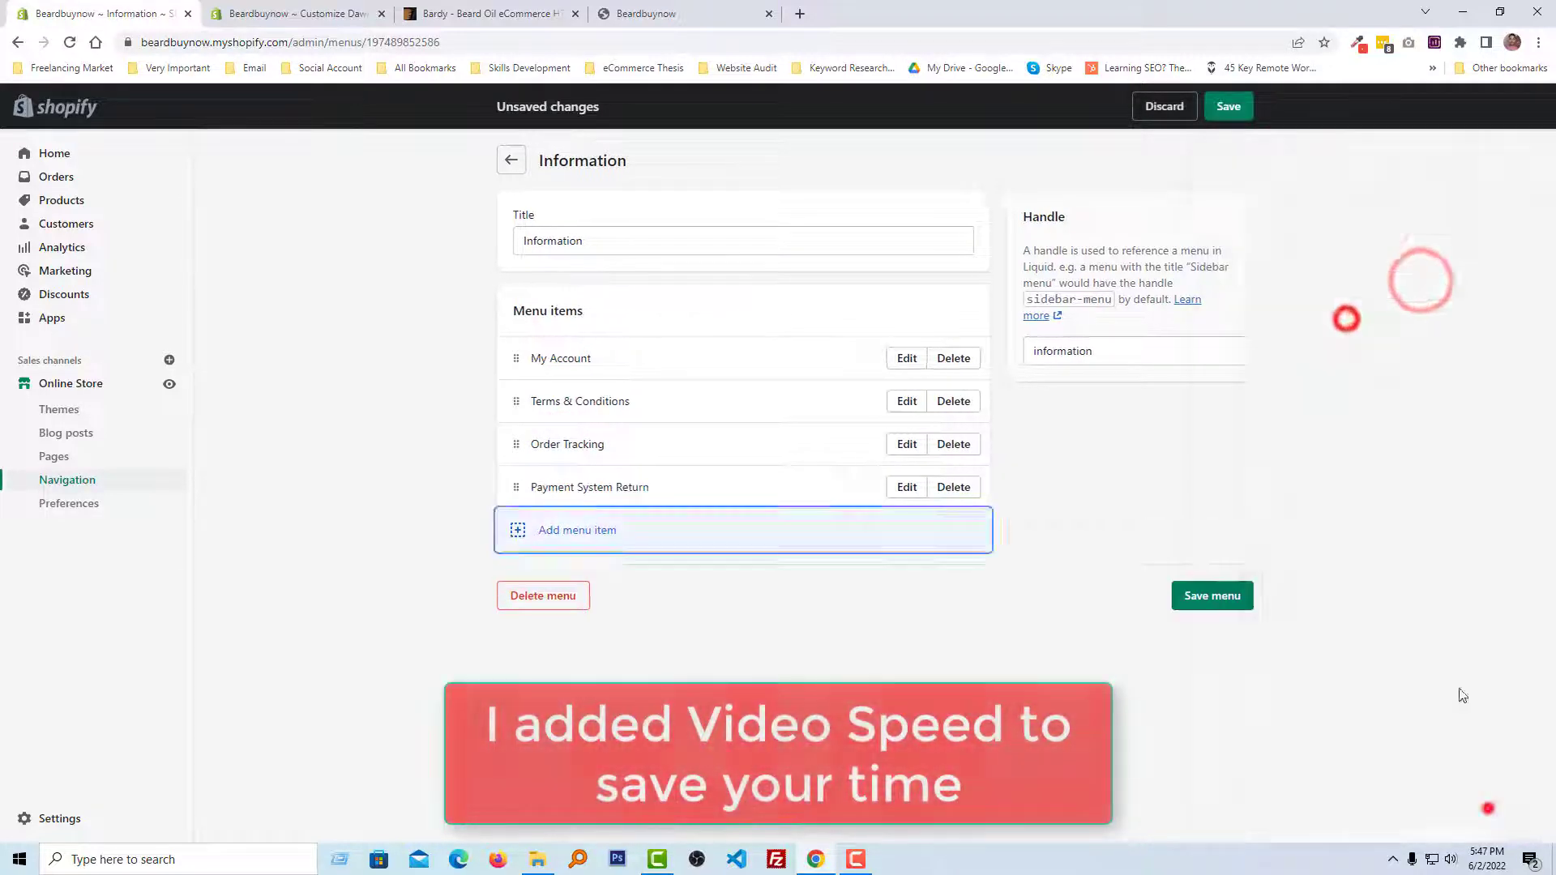
# - Add a "Policy Promotional Offers" item with link "#" and save the Information menu
pyautogui.click(570, 530)
pyautogui.click(1329, 222)
pyautogui.write('Policy Promotional Offers')
pyautogui.click(1346, 283)
pyautogui.write('#')
pyautogui.click(1505, 815)
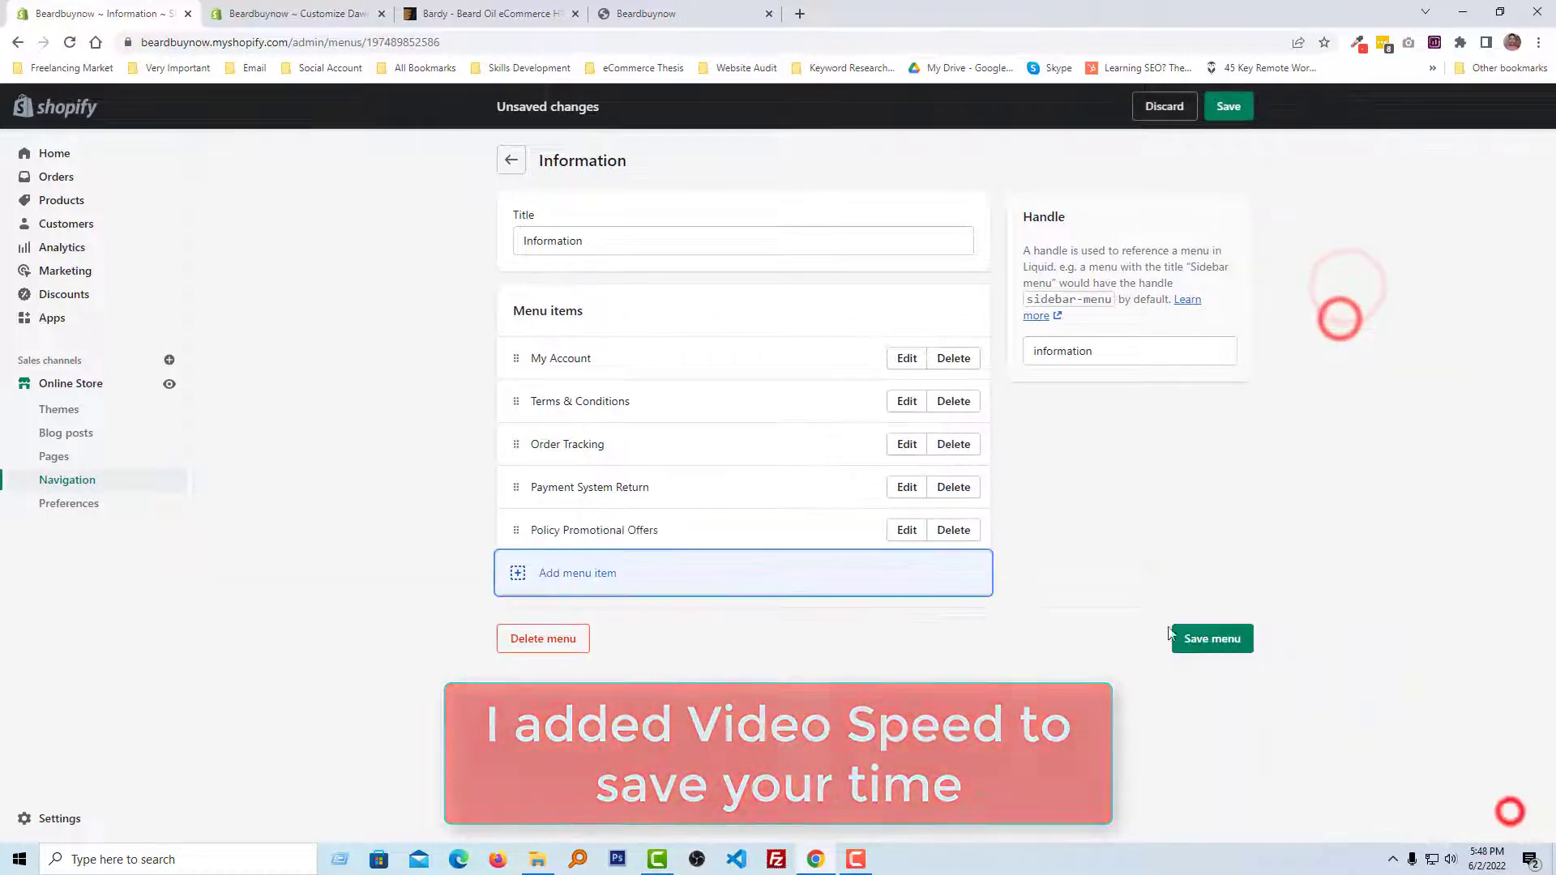
pyautogui.click(1206, 639)
# - Create and save a third navigation menu titled "Follow us", copying the title from the reference template's footer
pyautogui.click(487, 13)
pyautogui.scroll(-3, 1183, 567)
pyautogui.moveTo(1169, 504); pyautogui.dragTo(1244, 504)
pyautogui.hotkey('ctrl', 'c')
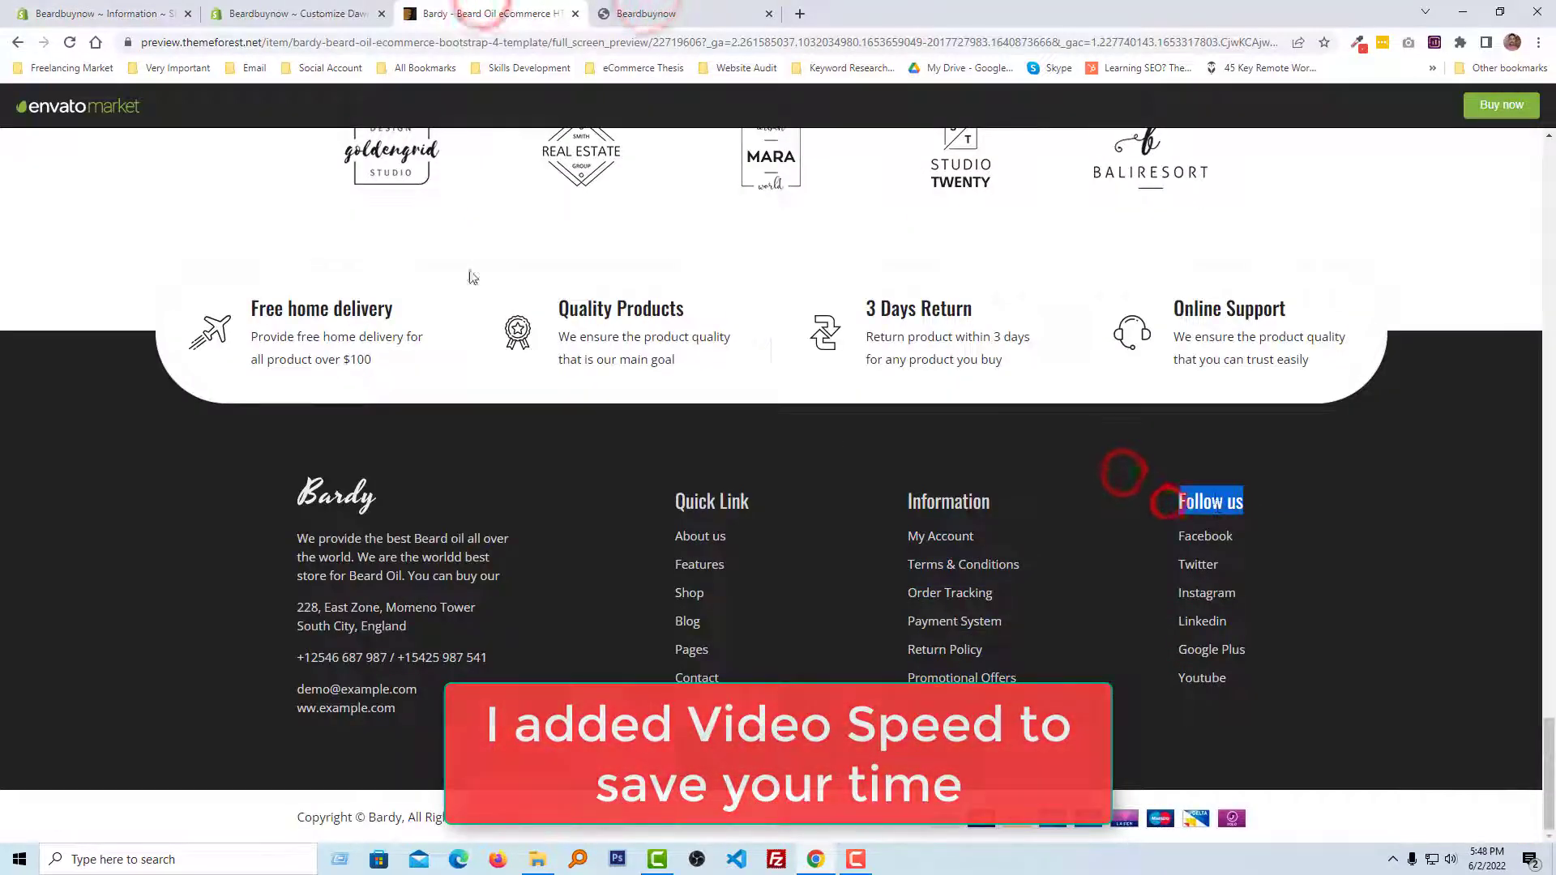
pyautogui.click(96, 14)
pyautogui.click(68, 480)
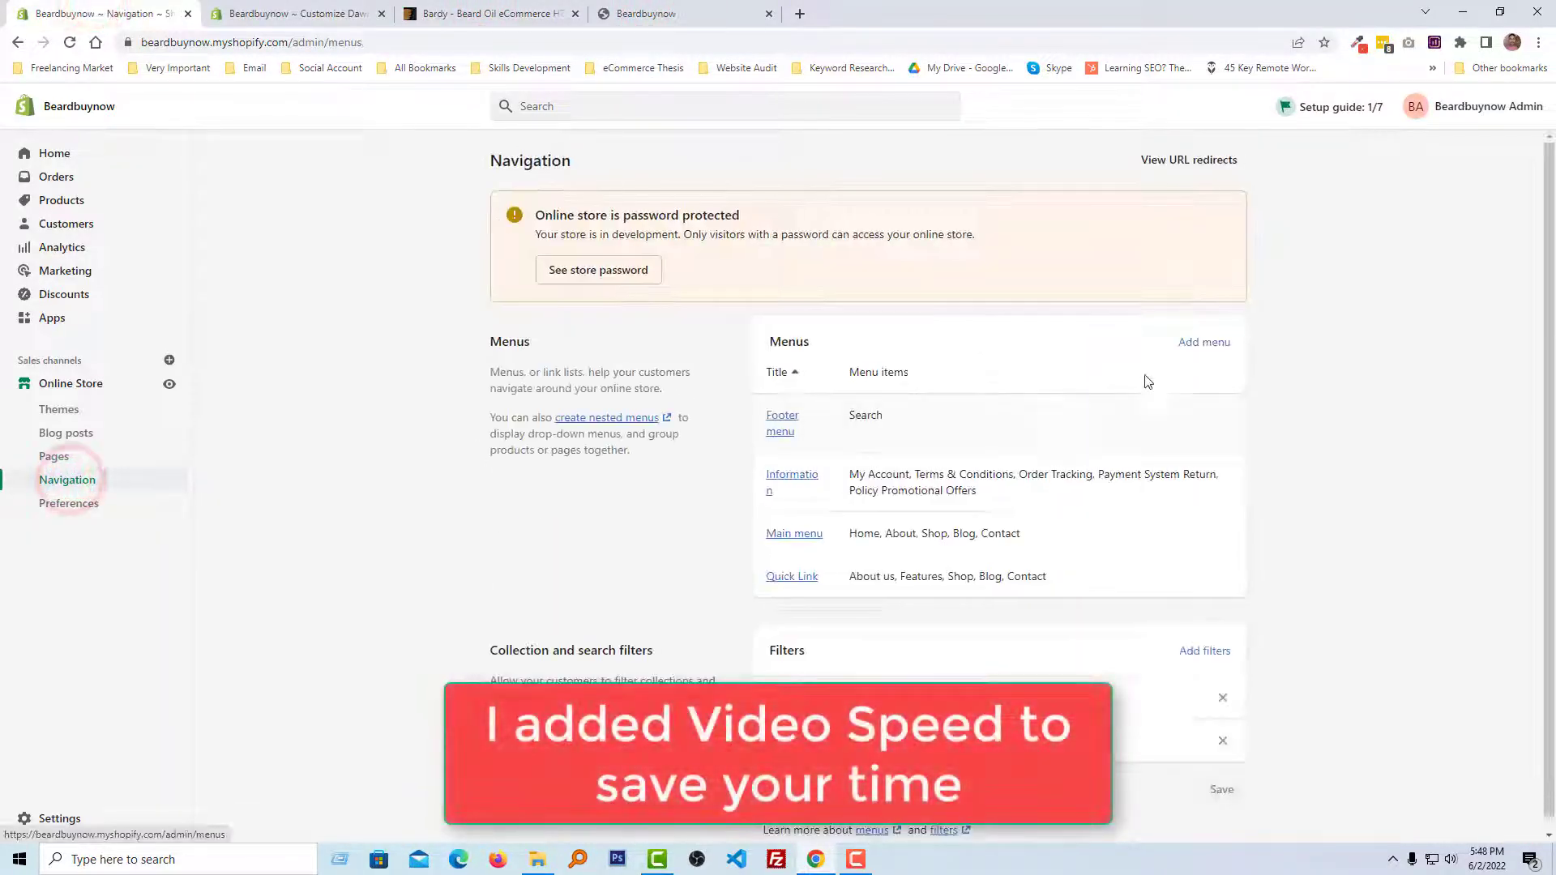
pyautogui.click(1207, 342)
pyautogui.click(759, 243)
pyautogui.hotkey('ctrl', 'v')
pyautogui.click(1229, 106)
# - Copy the template's social link names and add a "Facebook" item with link "#" to the Follow us menu
pyautogui.click(483, 14)
pyautogui.moveTo(1160, 533); pyautogui.dragTo(1235, 689)
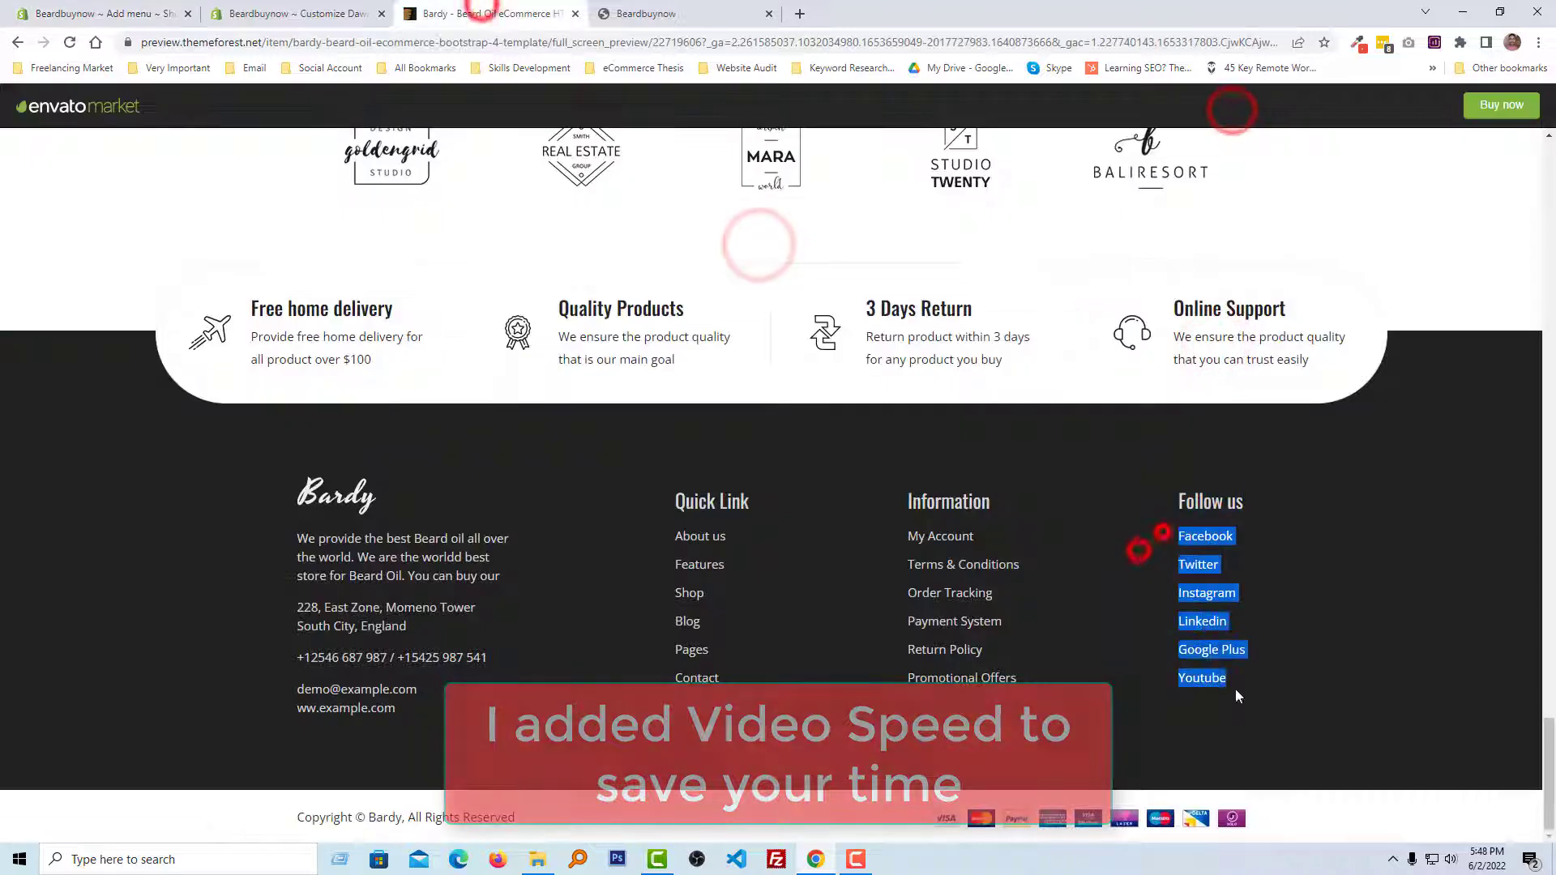
pyautogui.hotkey('ctrl', 'c')
pyautogui.click(93, 11)
pyautogui.click(591, 429)
pyautogui.click(1289, 224)
pyautogui.hotkey('ctrl', 'v')
pyautogui.moveTo(1320, 226); pyautogui.dragTo(1529, 226)
pyautogui.hotkey('ctrl', 'x')
pyautogui.click(1355, 288)
pyautogui.write('#')
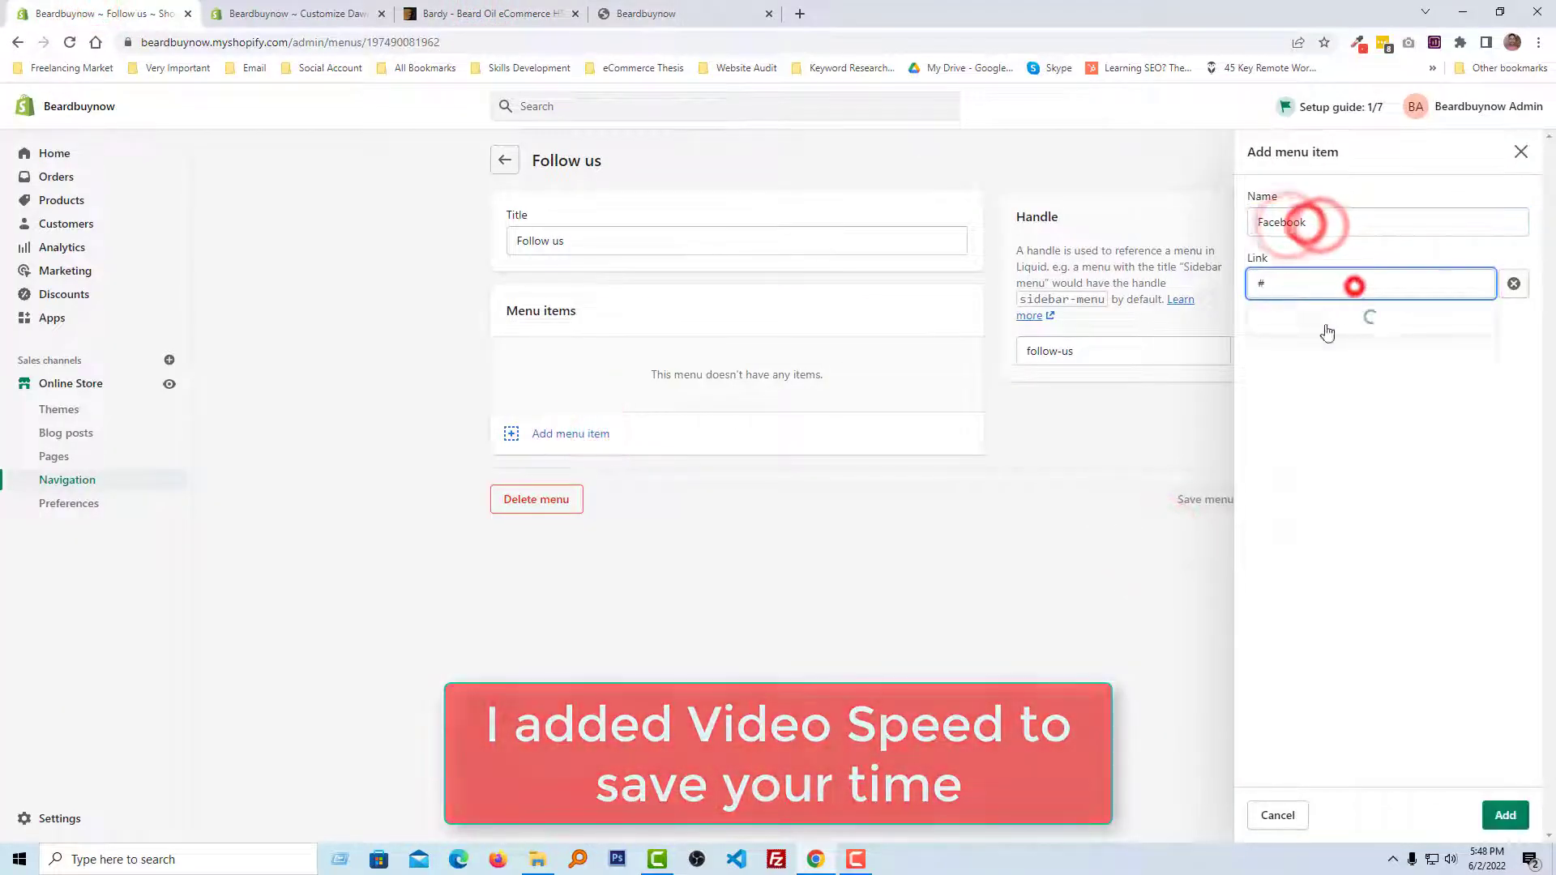
pyautogui.click(1320, 319)
pyautogui.click(1504, 813)
# - Add a "Twitter" item with the placeholder link "#" to the Follow us menu
pyautogui.click(579, 400)
pyautogui.click(1313, 216)
pyautogui.hotkey('ctrl', 'v')
pyautogui.write('#')
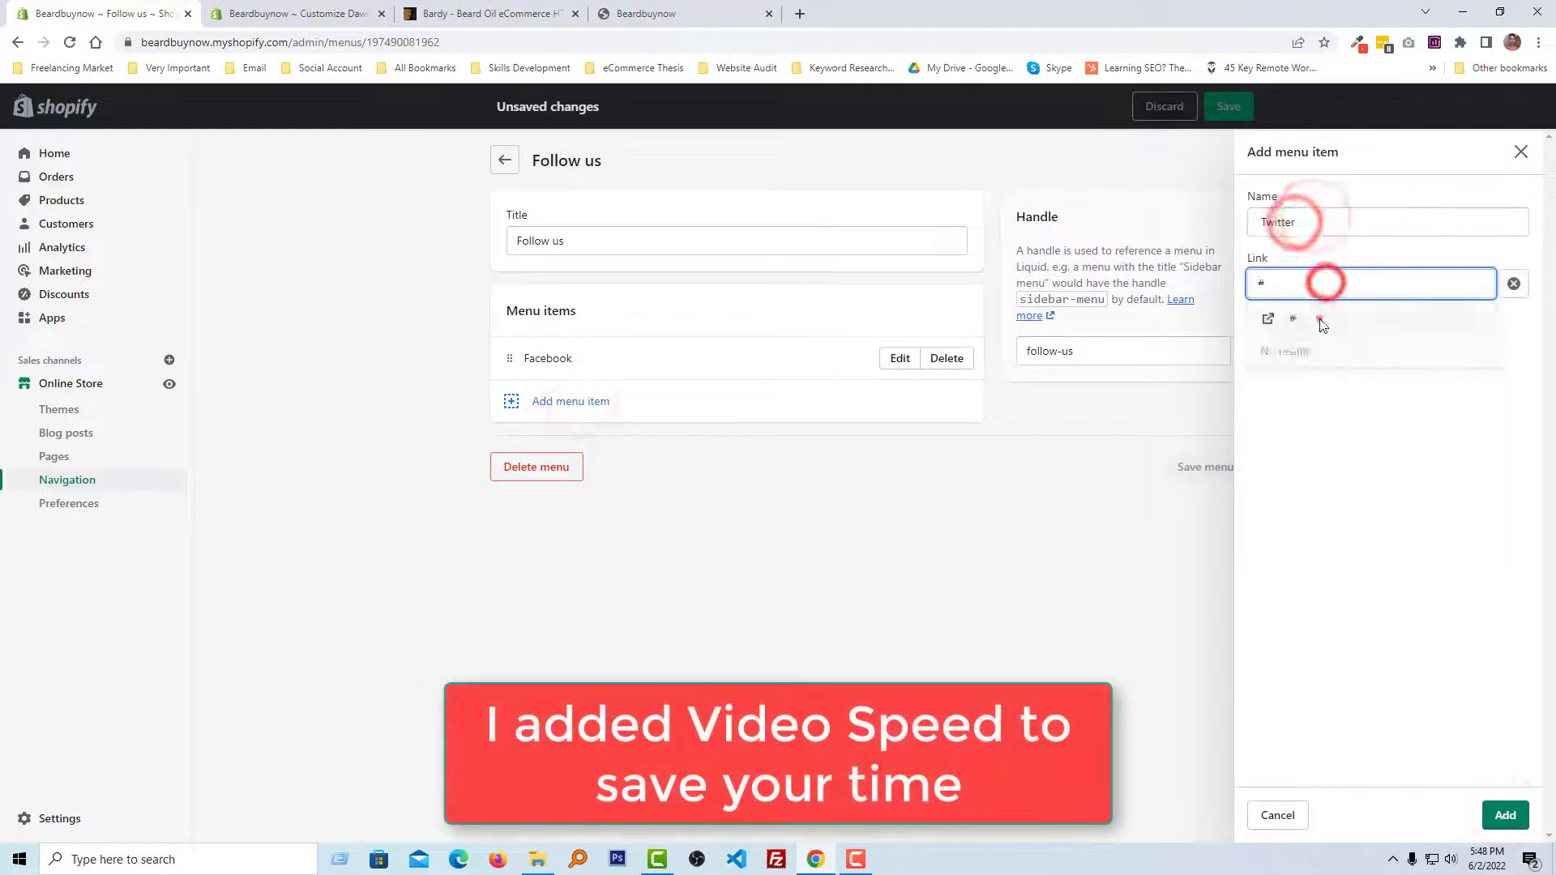
pyautogui.click(1320, 317)
pyautogui.click(1505, 816)
# - Add an "Instagram" item with the placeholder link "#" to the Follow us menu
pyautogui.click(594, 444)
pyautogui.hotkey('ctrl', 'v')
pyautogui.moveTo(1315, 223); pyautogui.dragTo(1466, 223)
pyautogui.hotkey('ctrl', 'x')
pyautogui.click(1341, 291)
pyautogui.write('#')
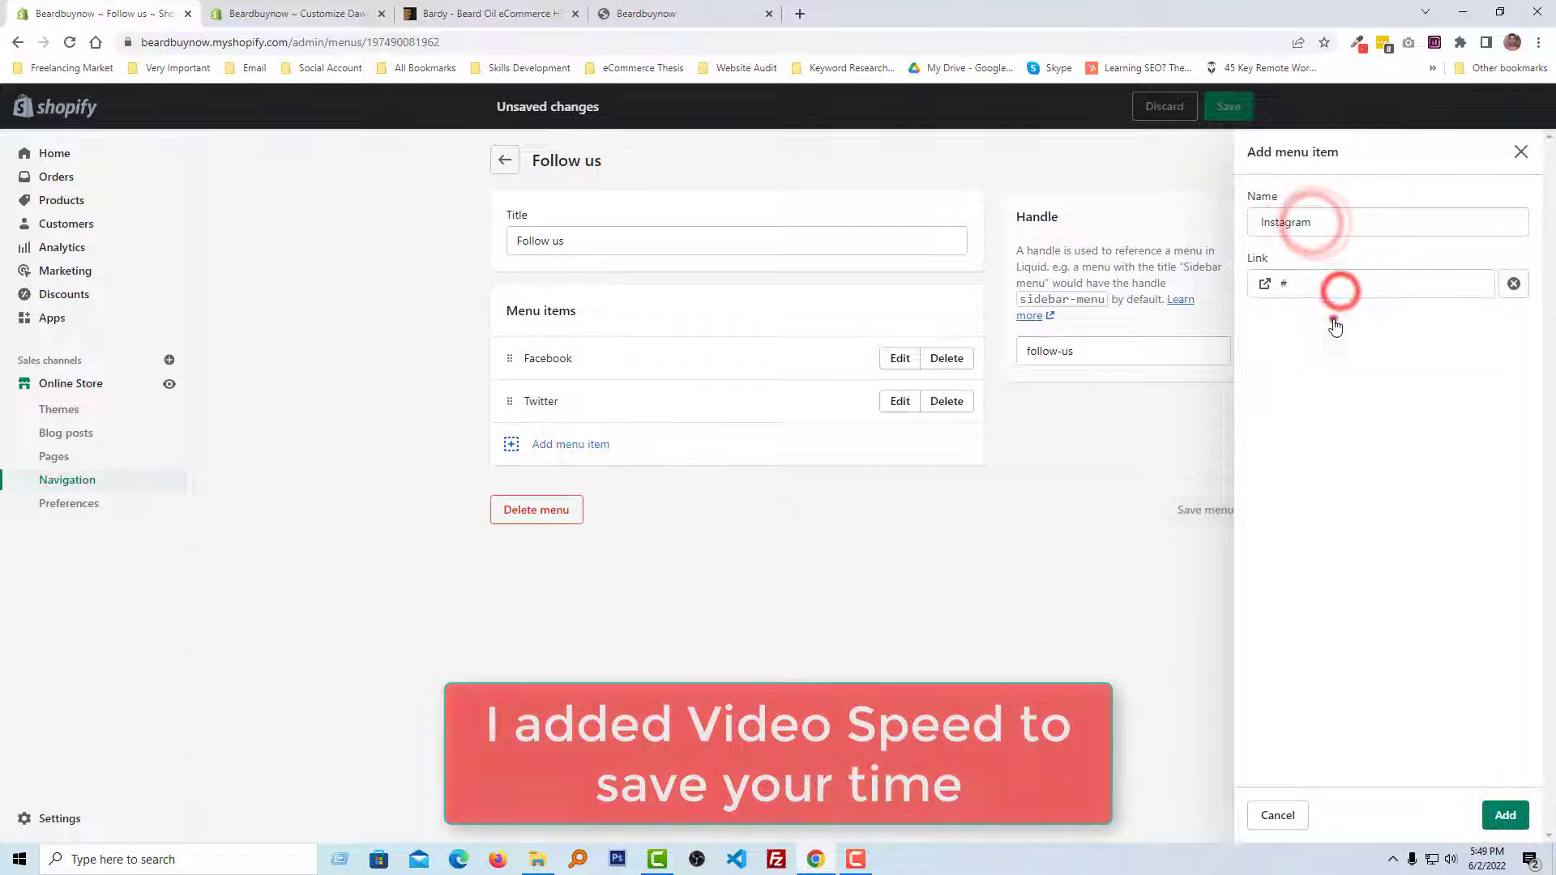
pyautogui.click(1321, 317)
pyautogui.click(1504, 815)
# - Add a "Linkedin" item with the placeholder link "#" to the Follow us menu
pyautogui.click(580, 487)
pyautogui.hotkey('ctrl', 'v')
pyautogui.moveTo(1315, 222); pyautogui.dragTo(1466, 223)
pyautogui.hotkey('ctrl', 'x')
pyautogui.click(1355, 287)
pyautogui.write('#')
pyautogui.click(1352, 319)
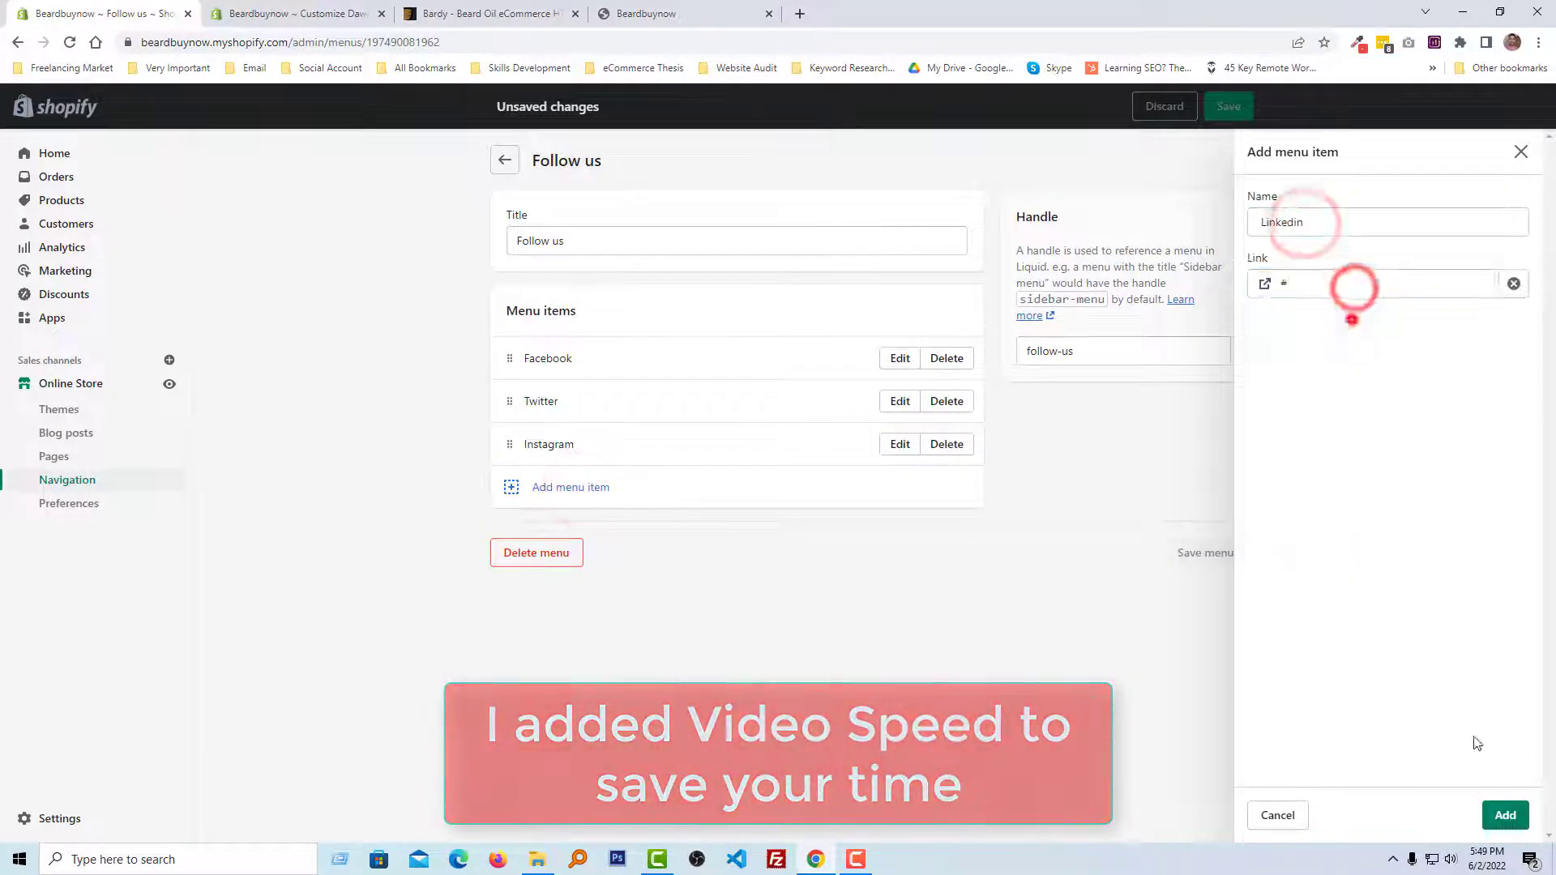
pyautogui.click(1507, 817)
# - Add a "Youtube" item with link "#" and save the Follow us menu
pyautogui.click(594, 532)
pyautogui.click(1306, 230)
pyautogui.hotkey('ctrl', 'v')
pyautogui.click(1328, 226)
pyautogui.click(1301, 279)
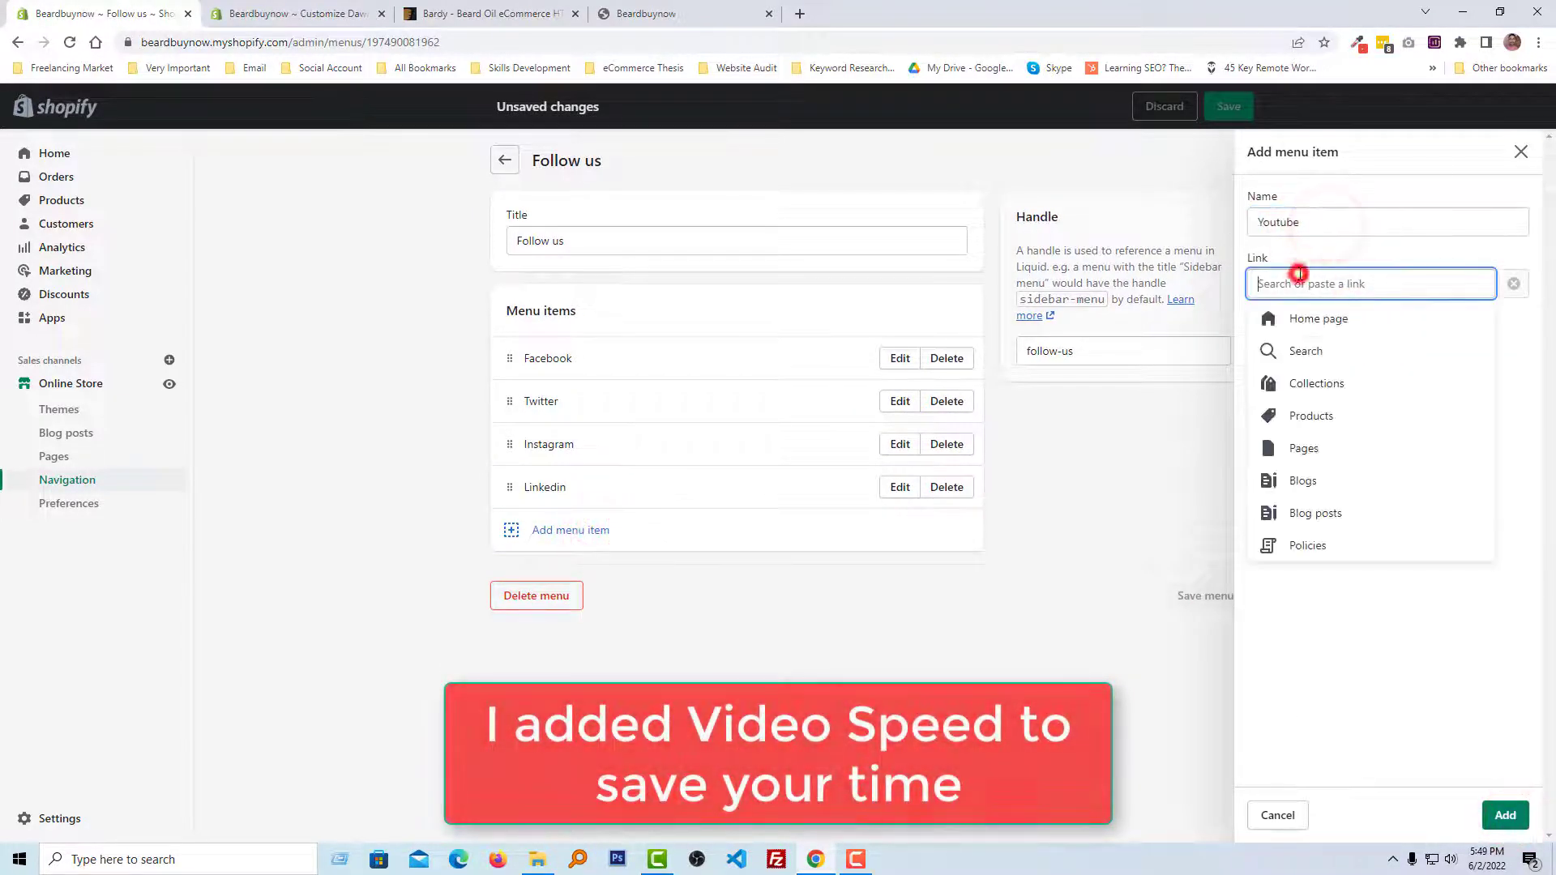
pyautogui.write('#')
pyautogui.click(1352, 318)
pyautogui.click(1505, 816)
pyautogui.click(1216, 639)
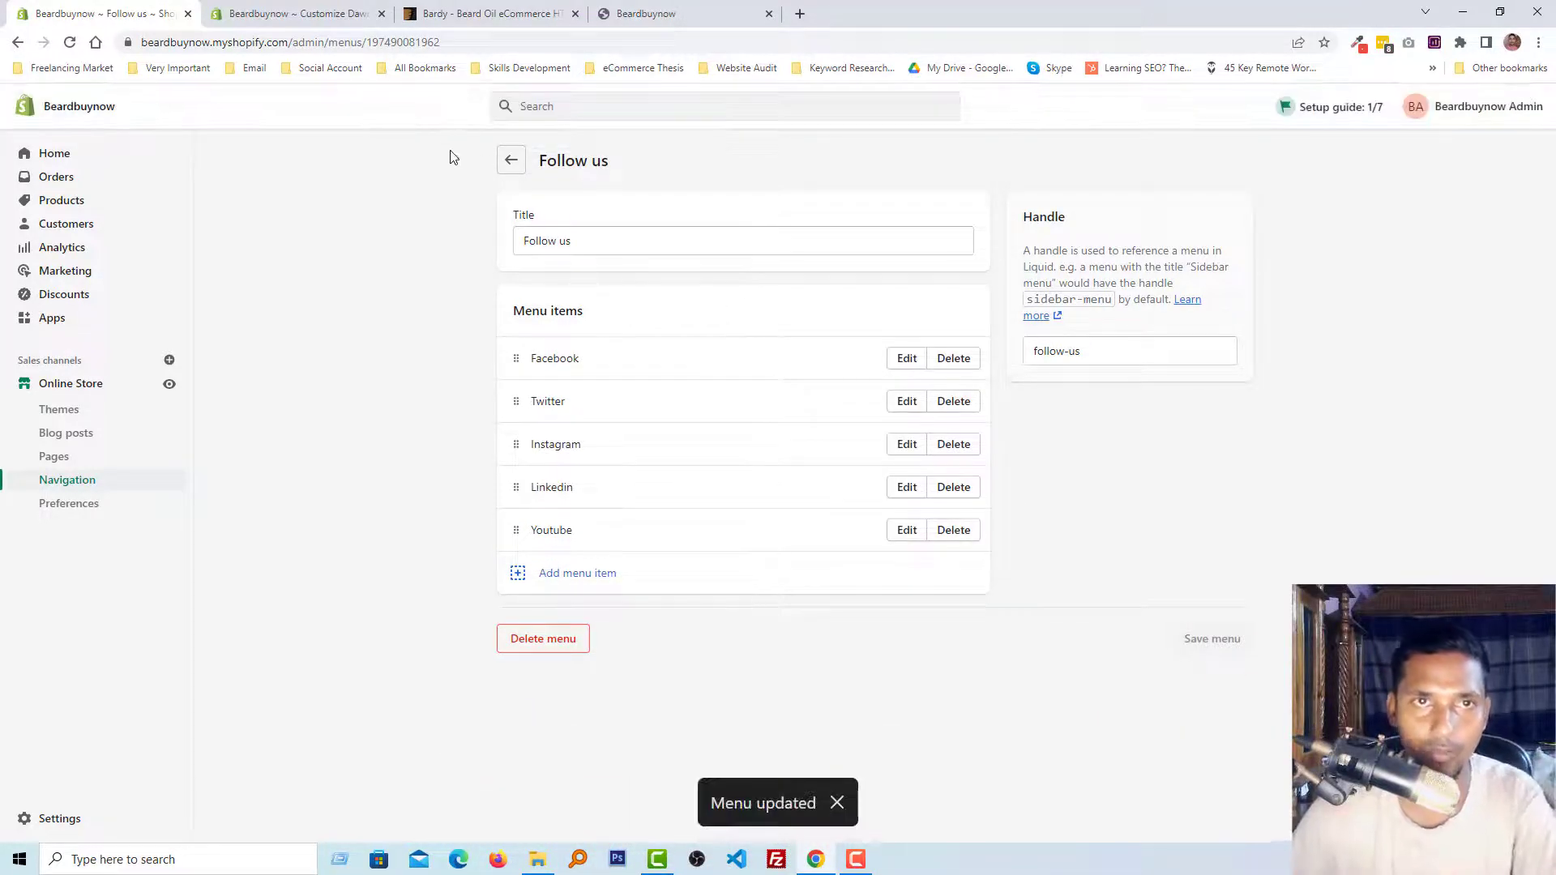
# - Switch to the theme editor and move the footer's "Our mission" block ahead of the Quick links block
pyautogui.click(311, 6)
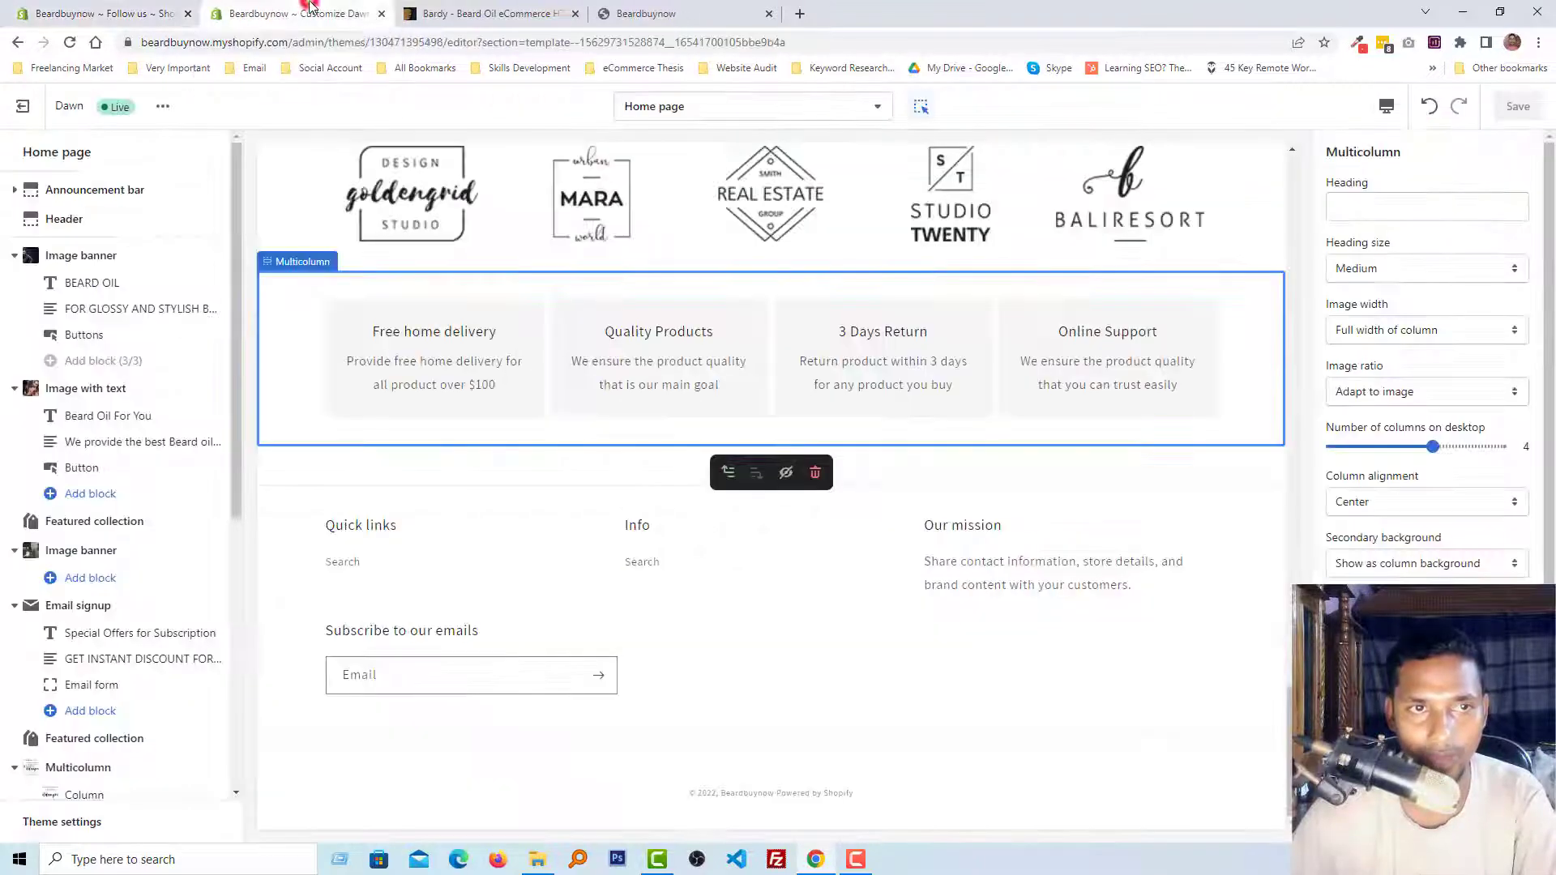
pyautogui.scroll(-5, 87, 556)
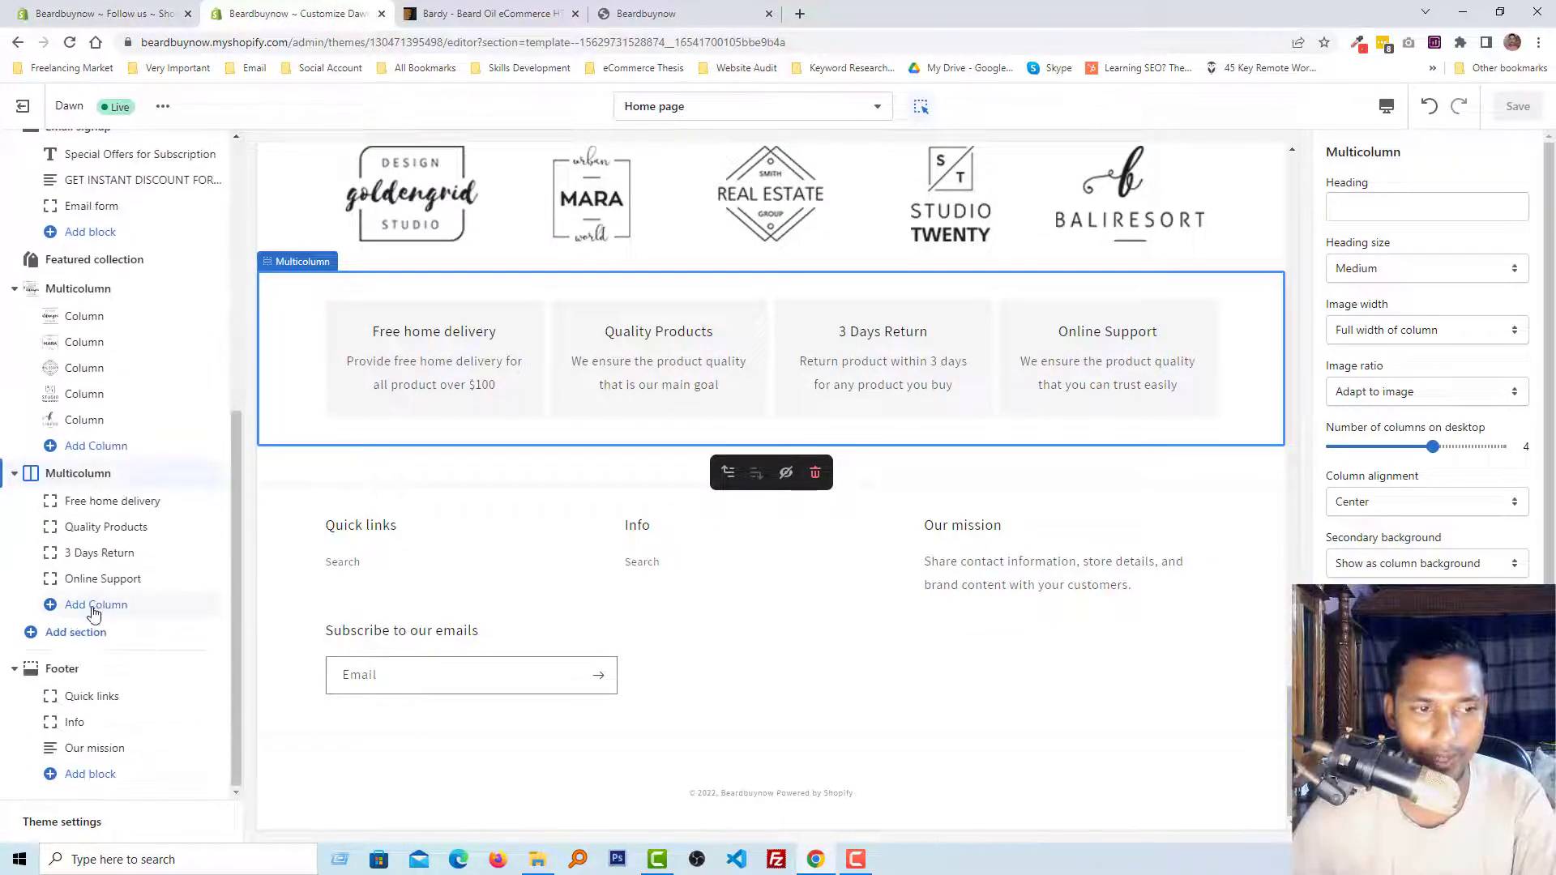
pyautogui.click(95, 663)
pyautogui.click(96, 696)
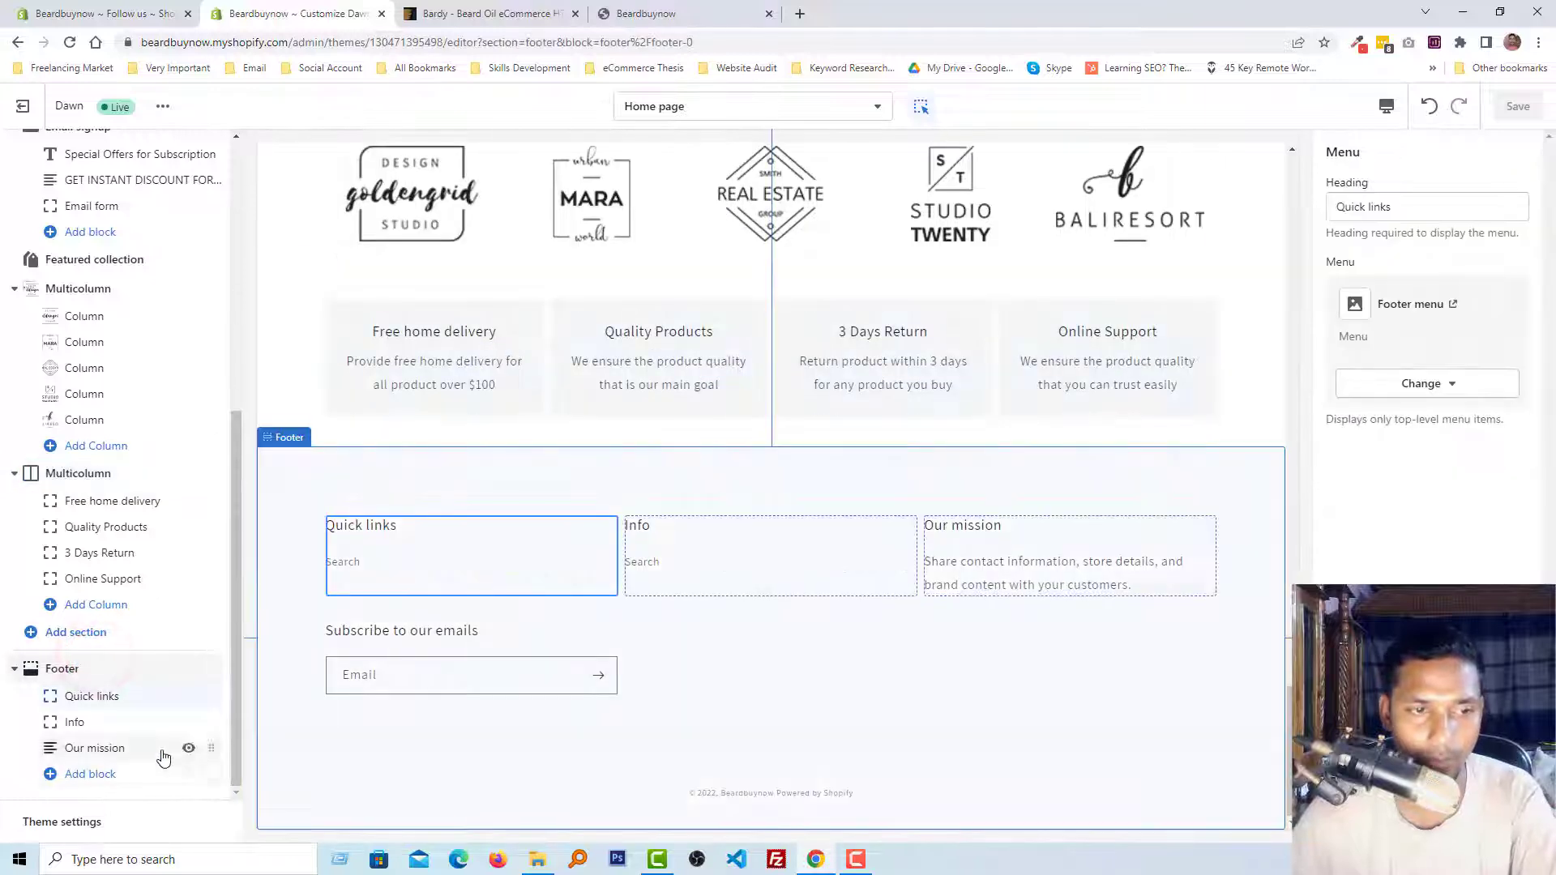
pyautogui.moveTo(209, 747); pyautogui.dragTo(208, 695)
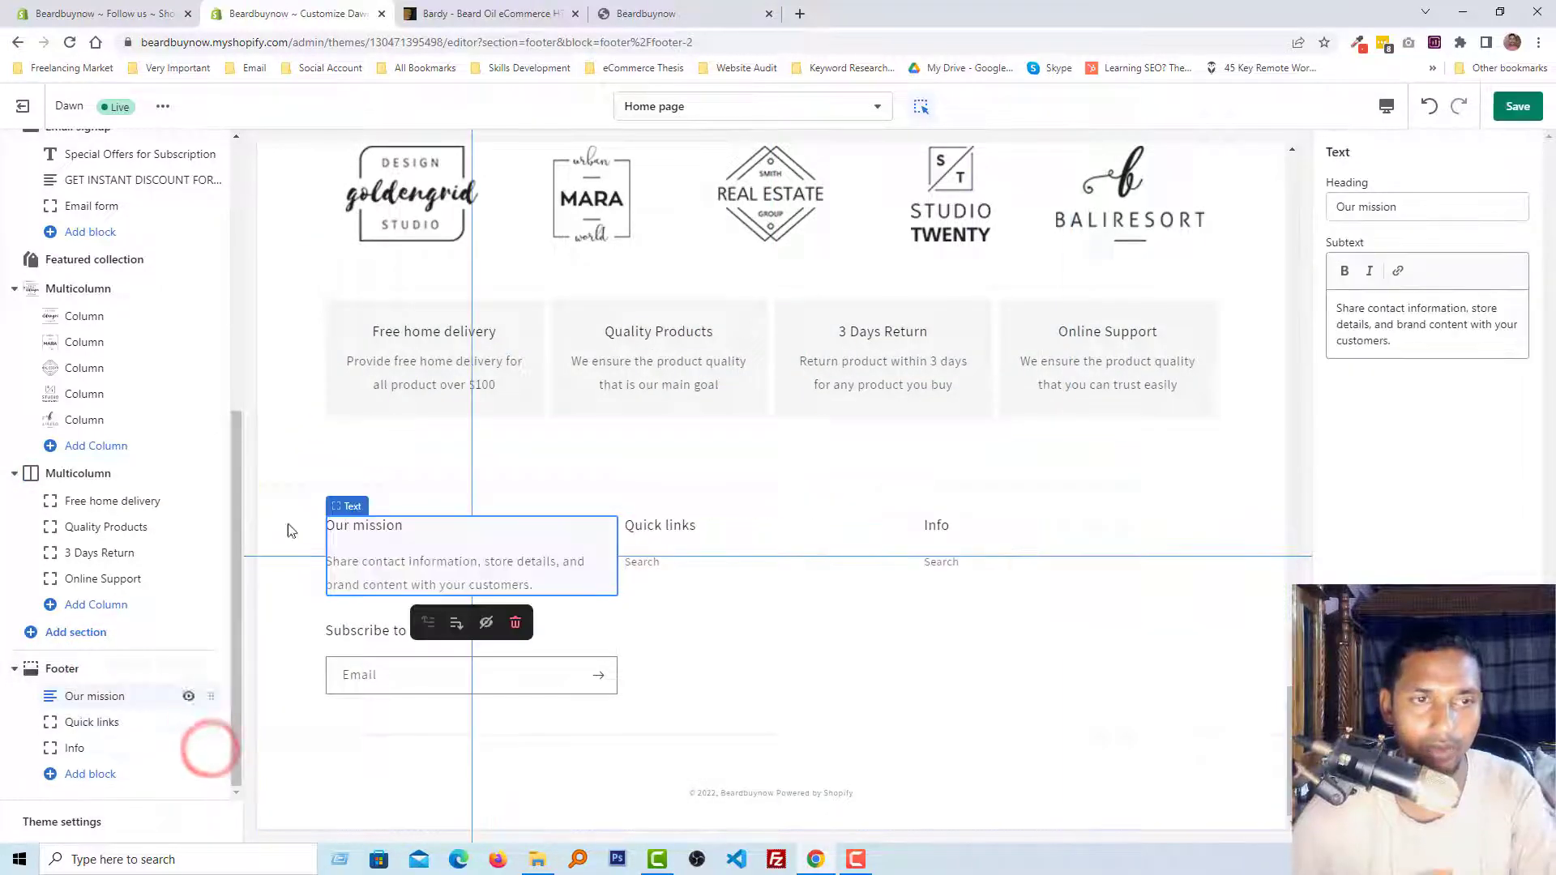
# - Replace the "Our mission" block's subtext with the template footer's store description and contact details, and clear its heading
pyautogui.click(483, 8)
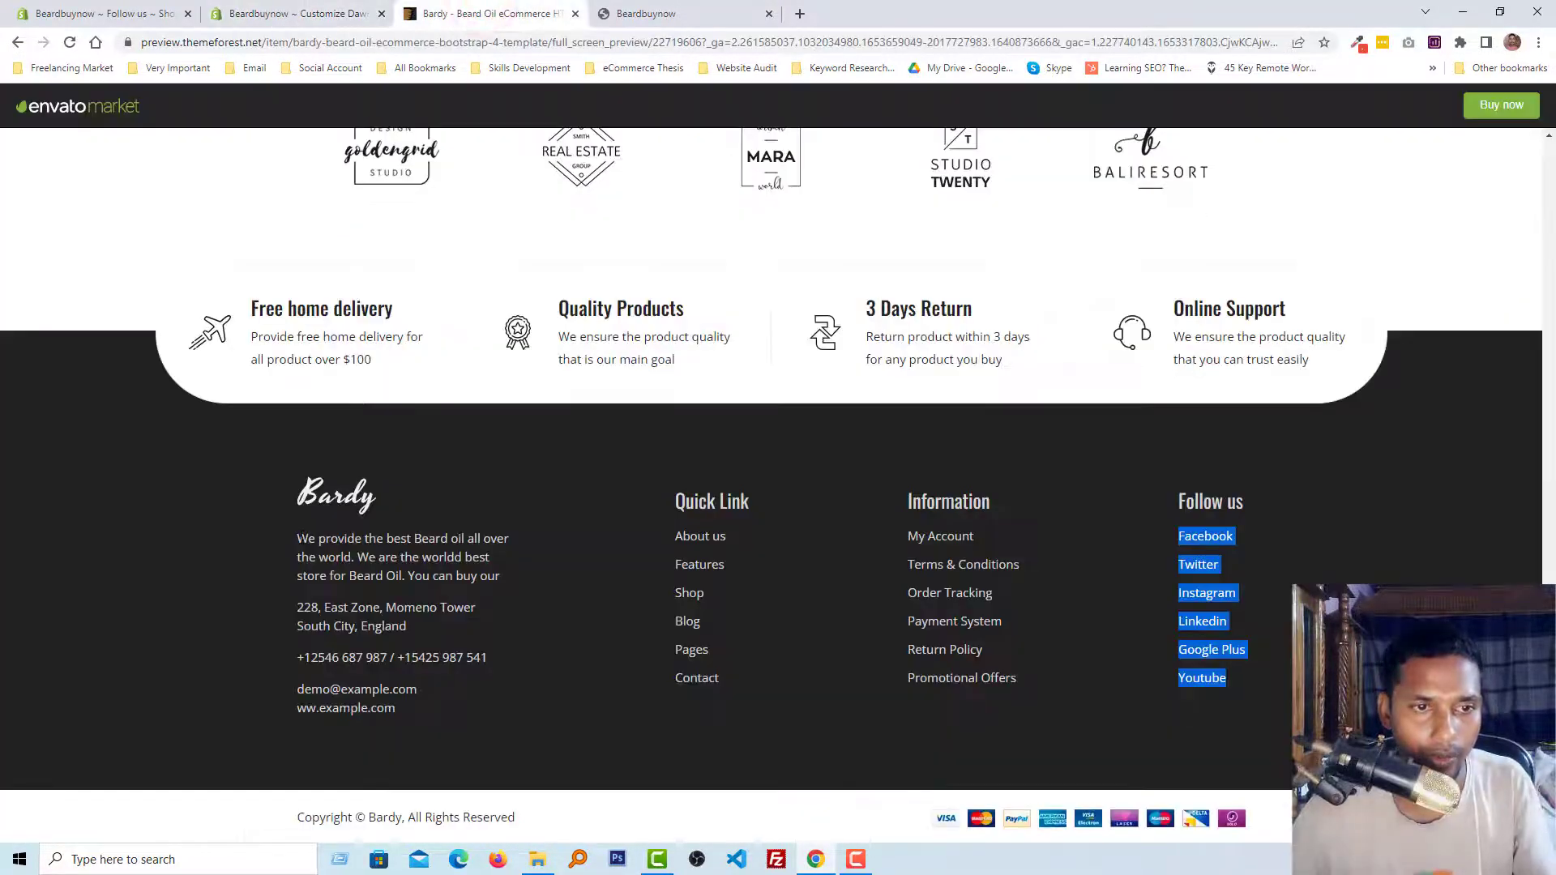
pyautogui.moveTo(298, 538); pyautogui.dragTo(476, 709)
pyautogui.hotkey('ctrl', 'c')
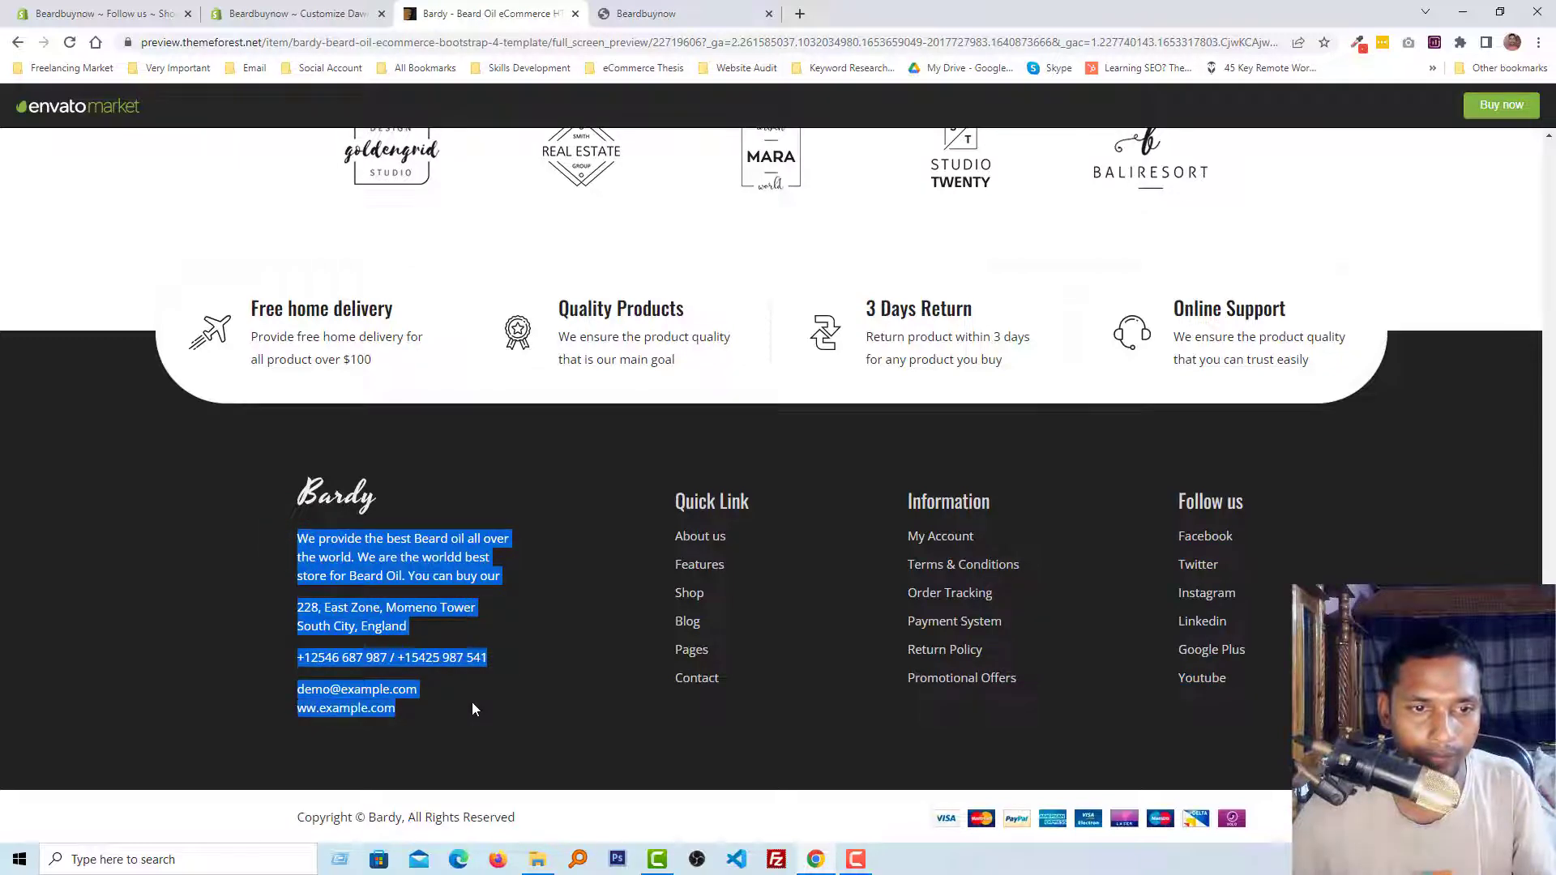
pyautogui.click(301, 7)
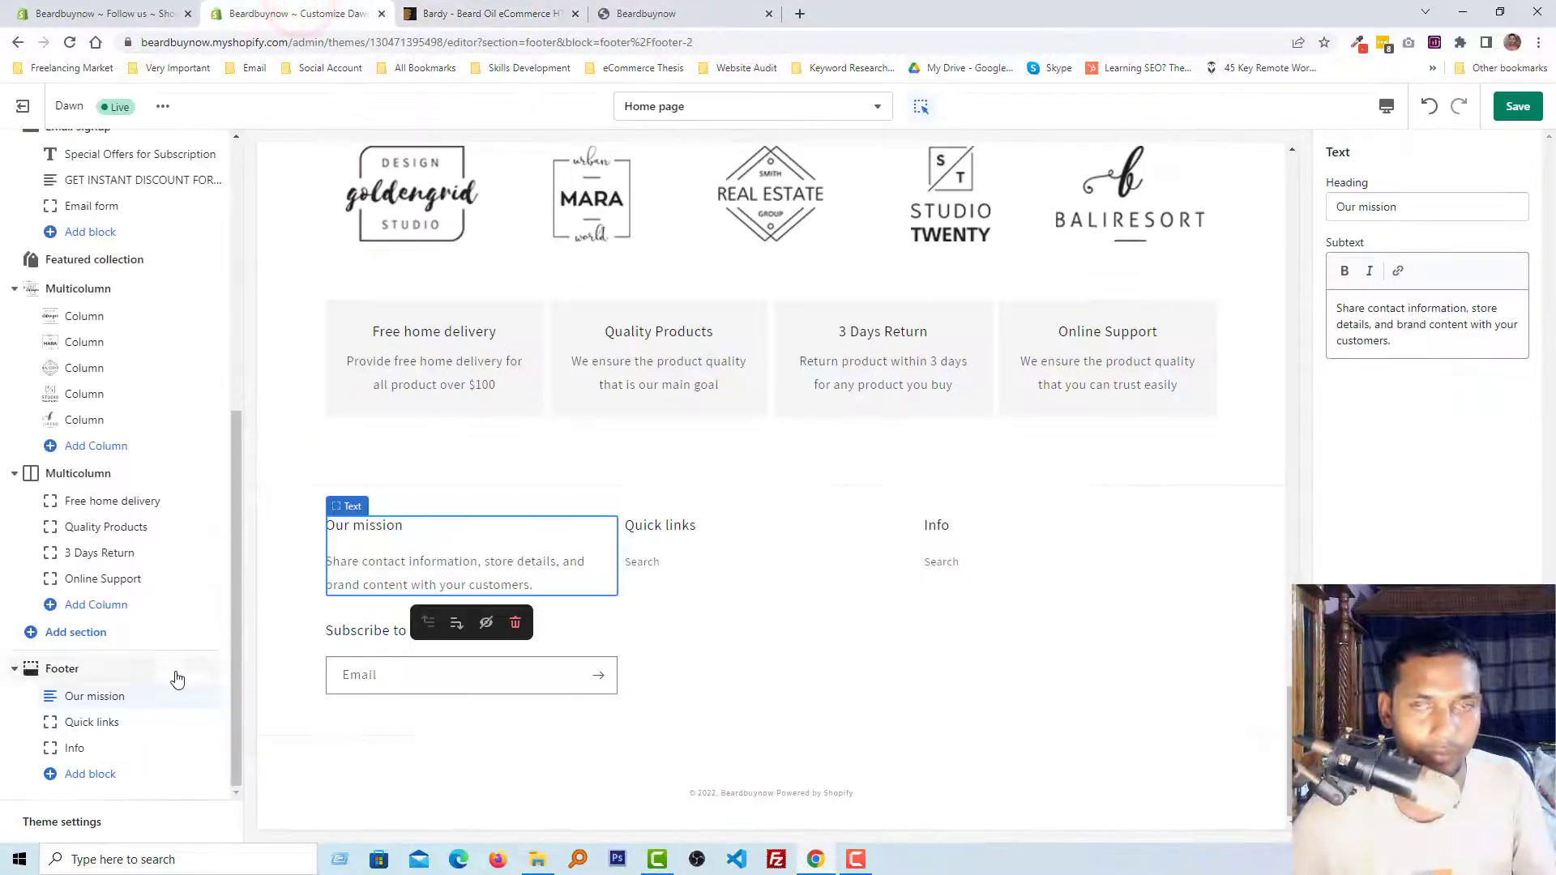
pyautogui.click(1414, 332)
pyautogui.hotkey('ctrl', 'a')
pyautogui.hotkey('ctrl', 'v')
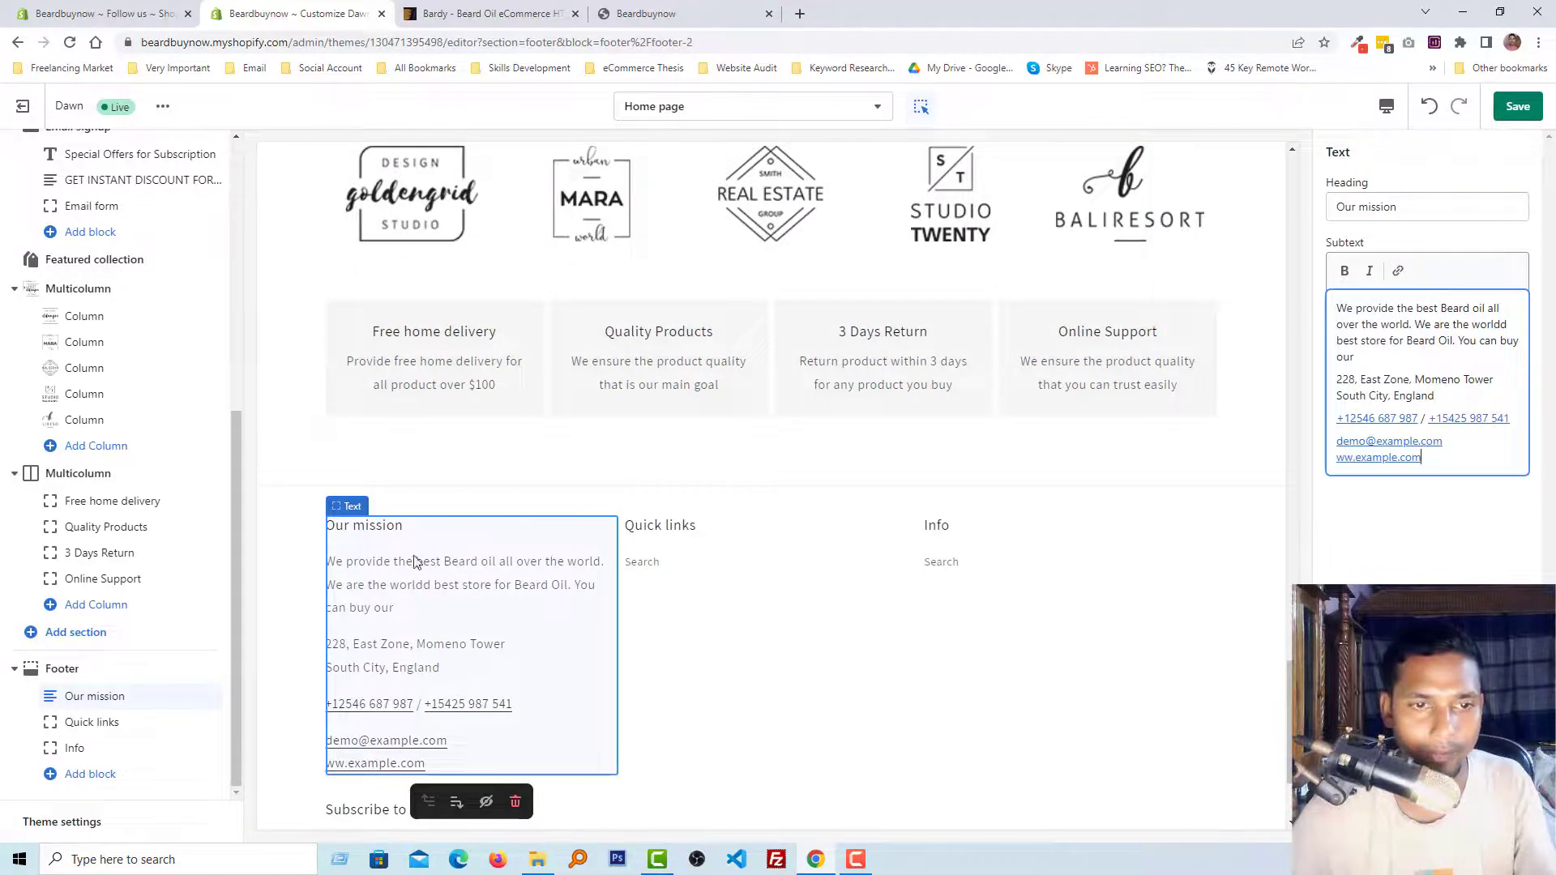
# - Change the menu shown in the footer's Quick links block to "Quick Link"
pyautogui.click(672, 538)
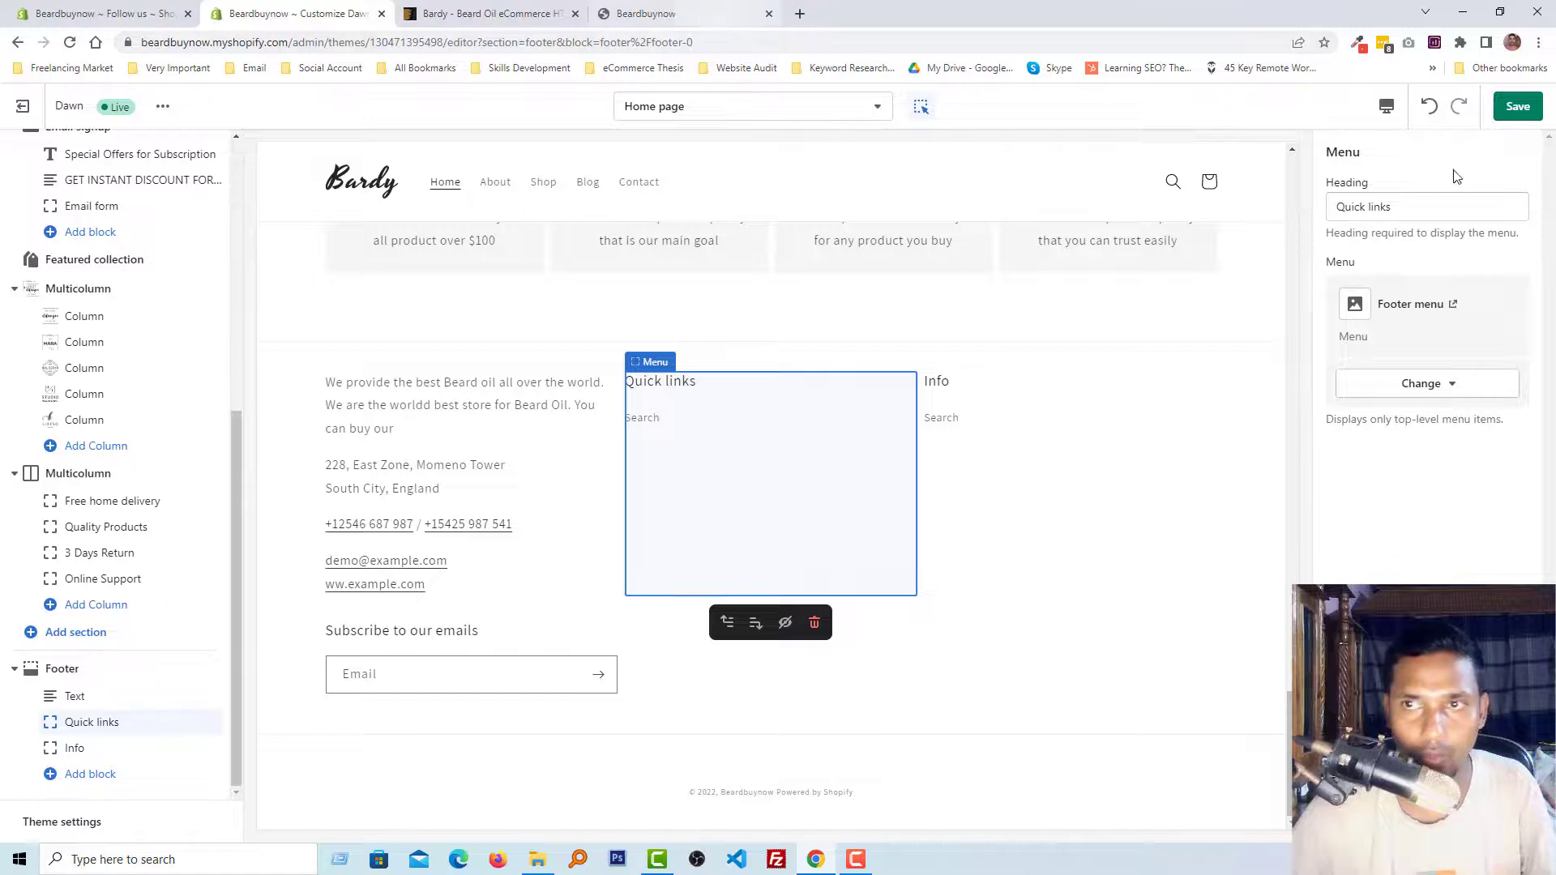
pyautogui.click(1399, 306)
pyautogui.click(1377, 482)
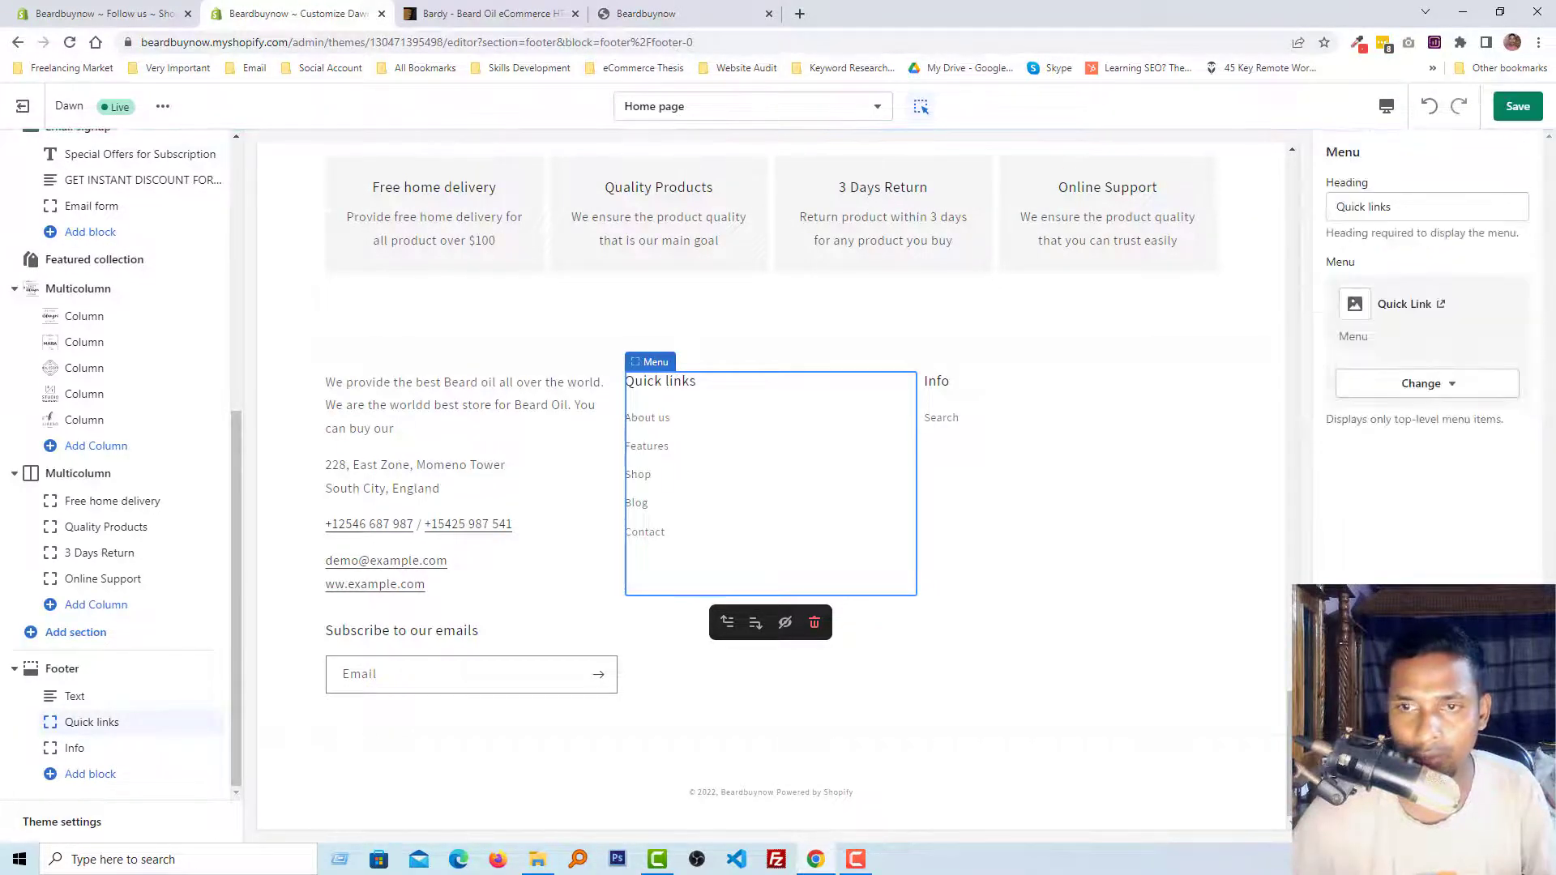
# - Change the footer Info block's heading to "Information", copied from the Bardy template's footer
pyautogui.click(135, 755)
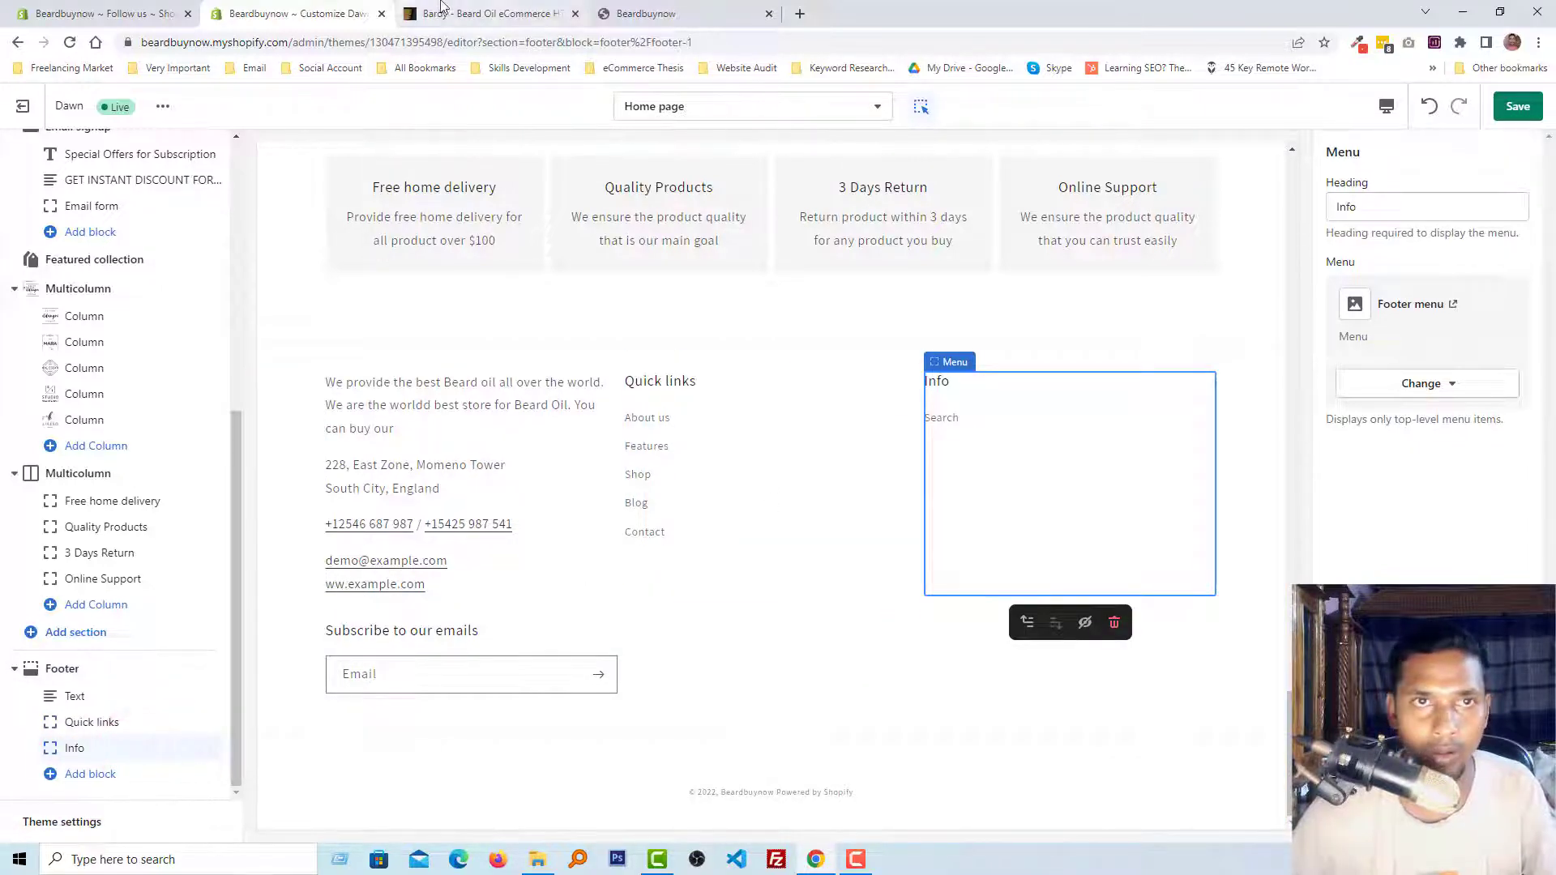
pyautogui.click(519, 11)
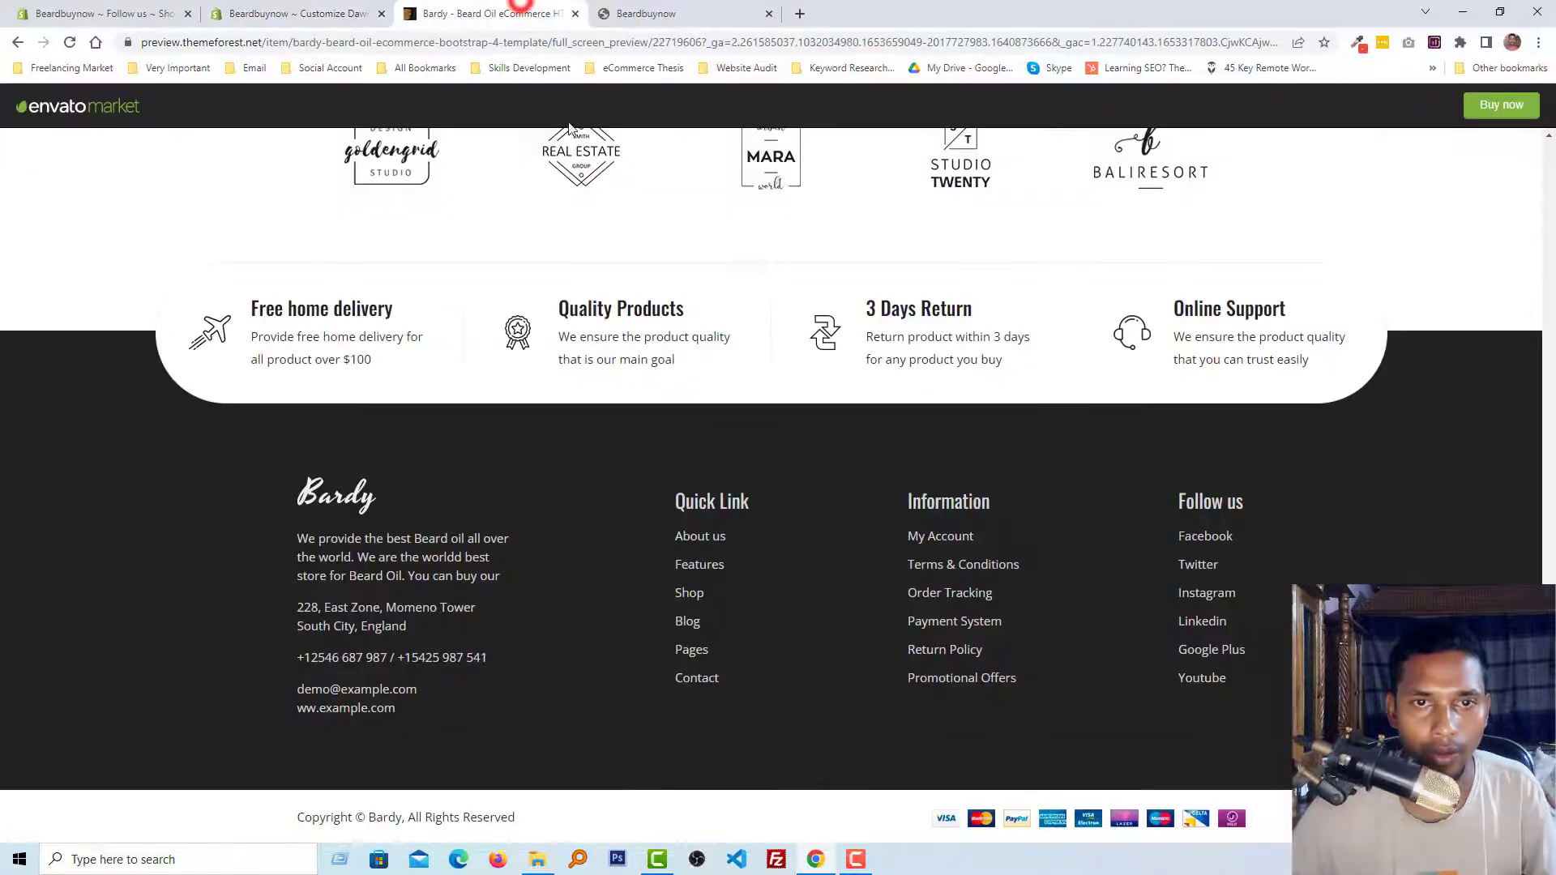
pyautogui.doubleClick(908, 501)
pyautogui.hotkey('ctrl', 'c')
pyautogui.click(248, 13)
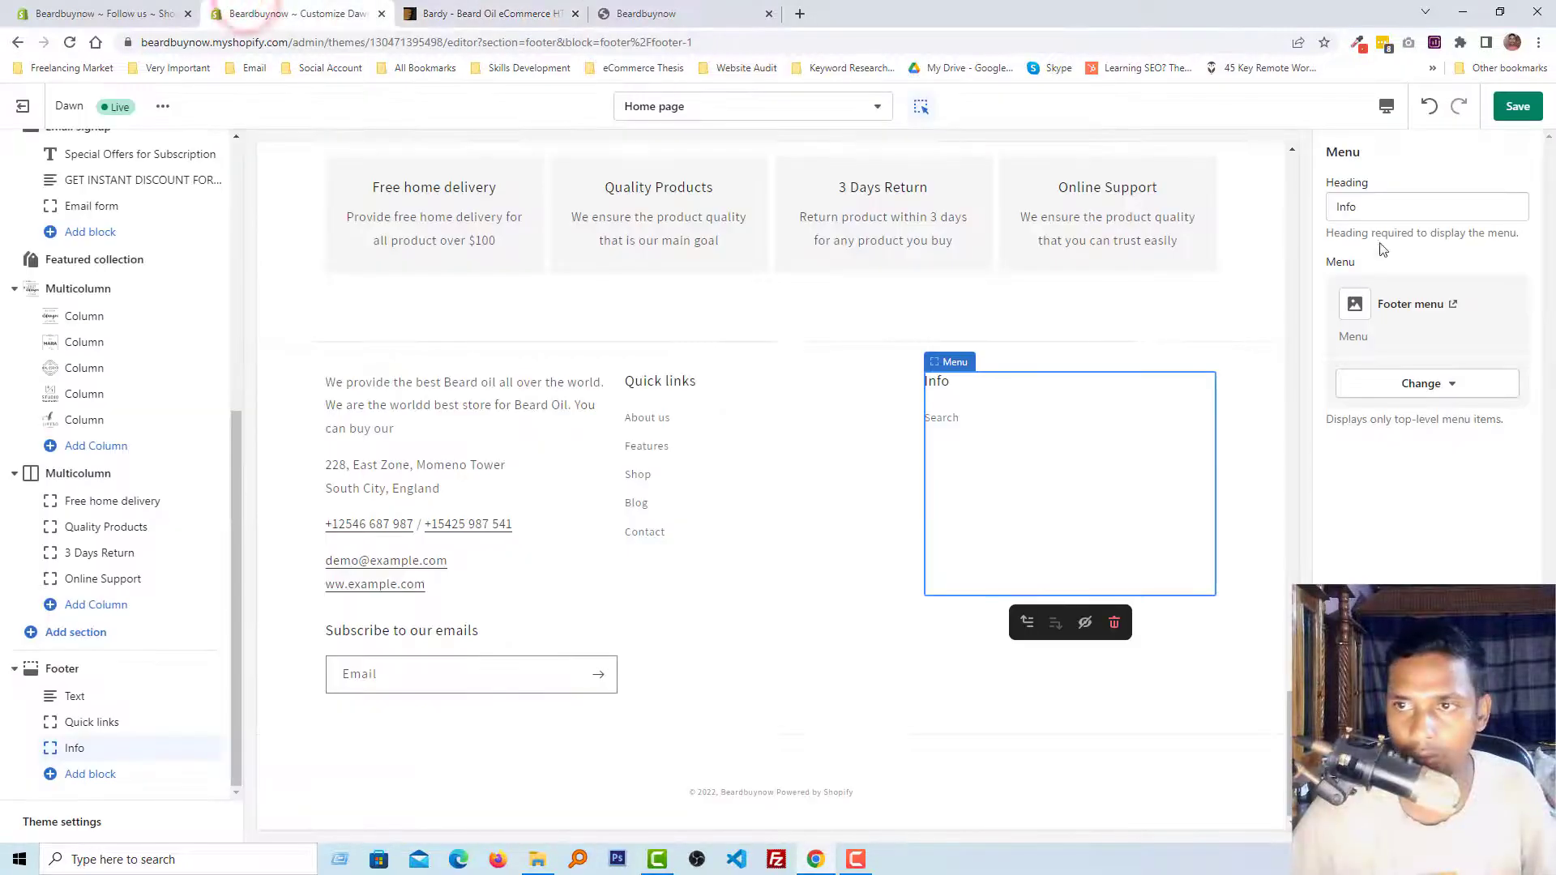
pyautogui.doubleClick(1377, 213)
pyautogui.hotkey('ctrl', 'v')
# - Change the menu shown in the footer's Information block to "Information"
pyautogui.click(1421, 383)
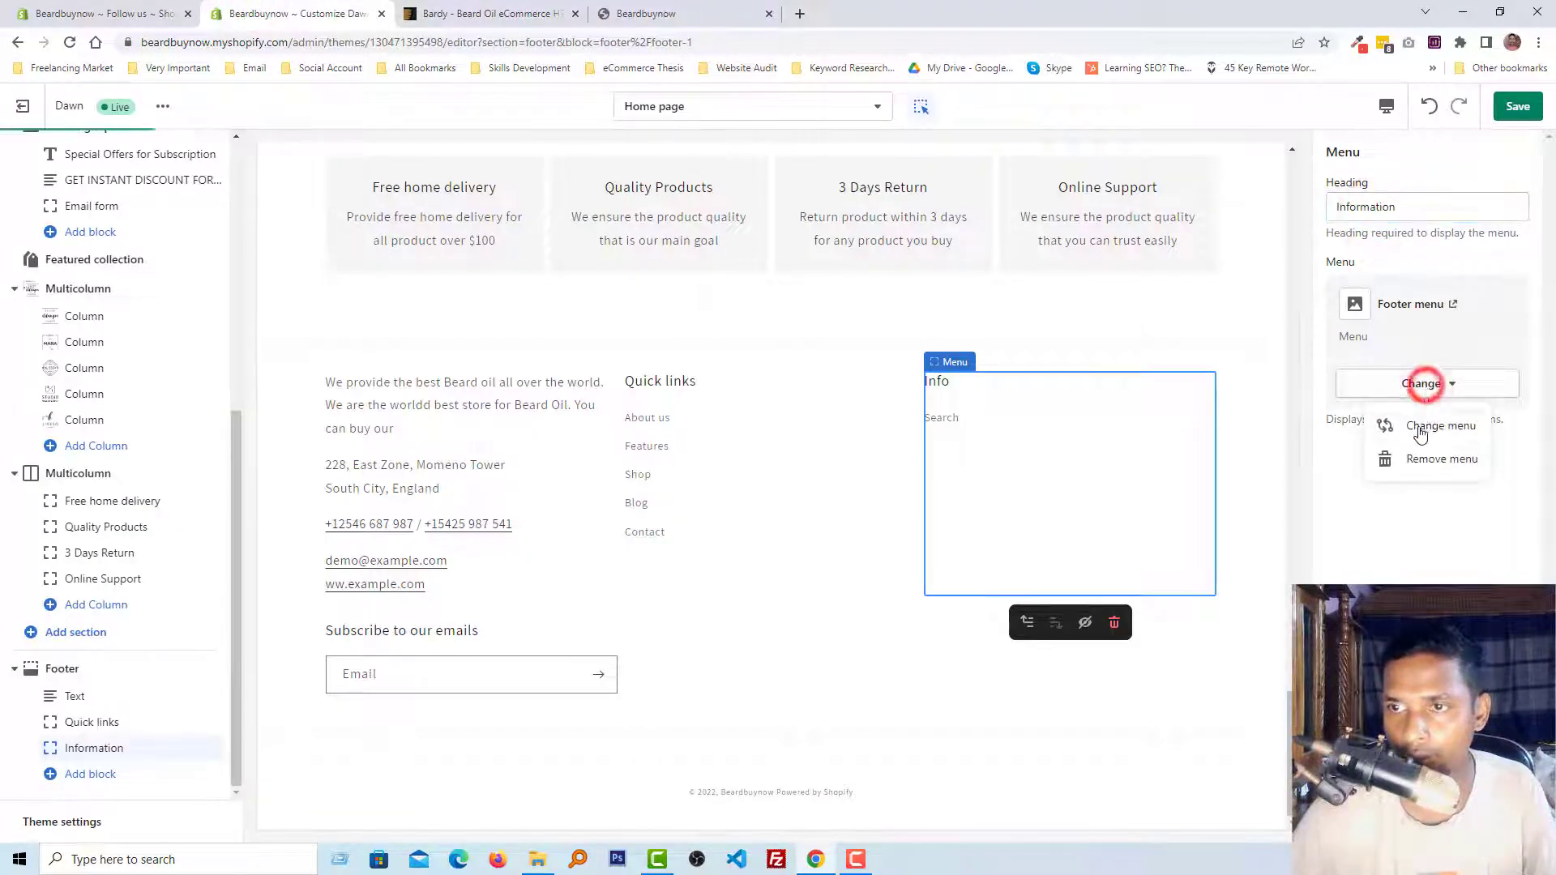
pyautogui.click(1433, 428)
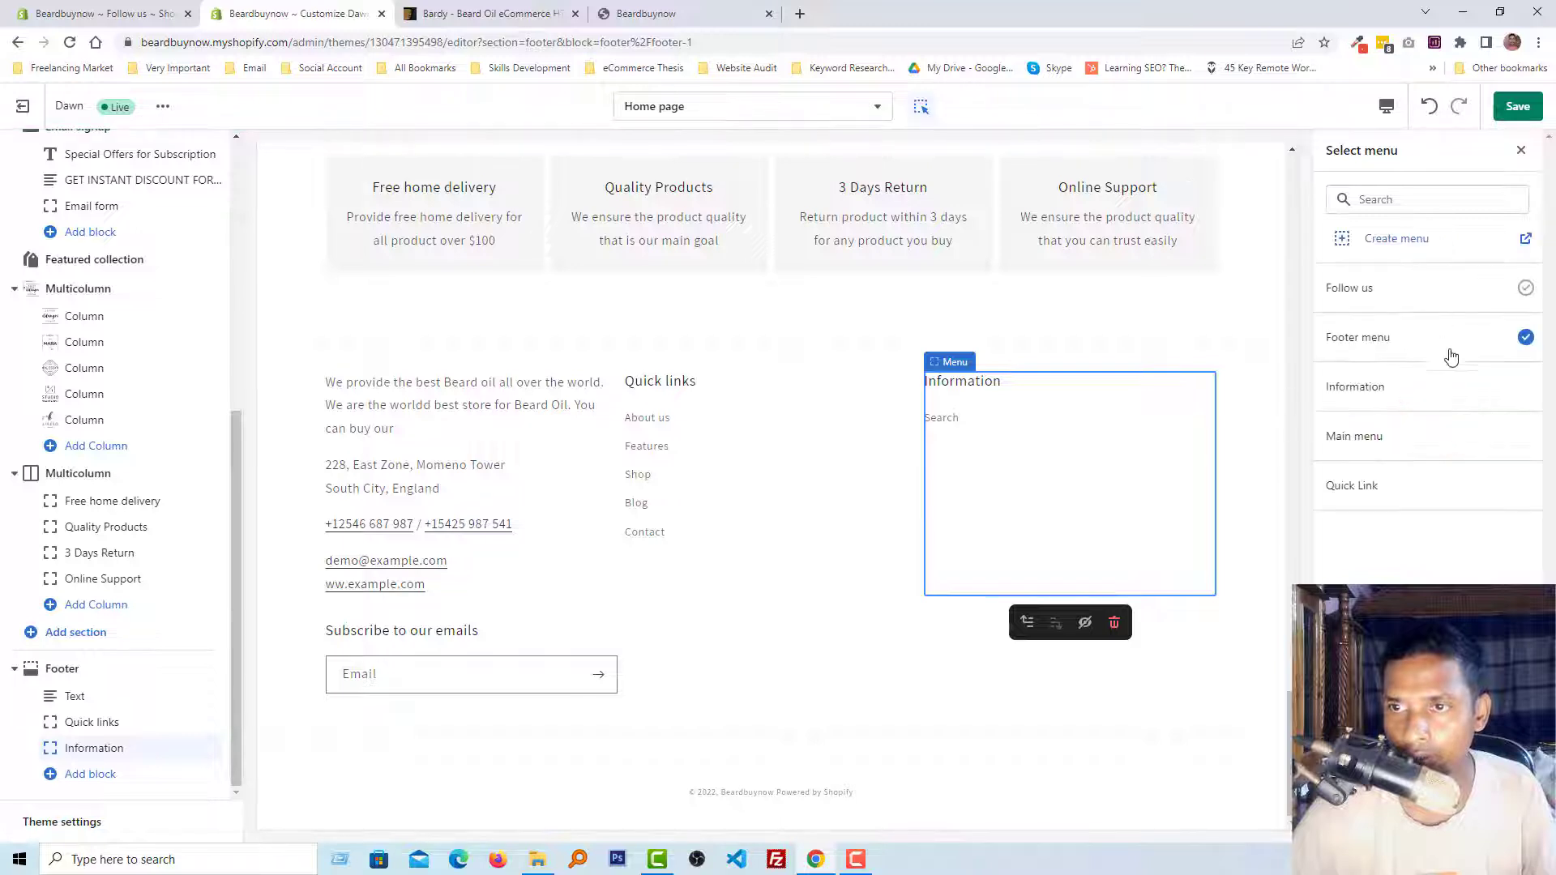
pyautogui.click(1438, 401)
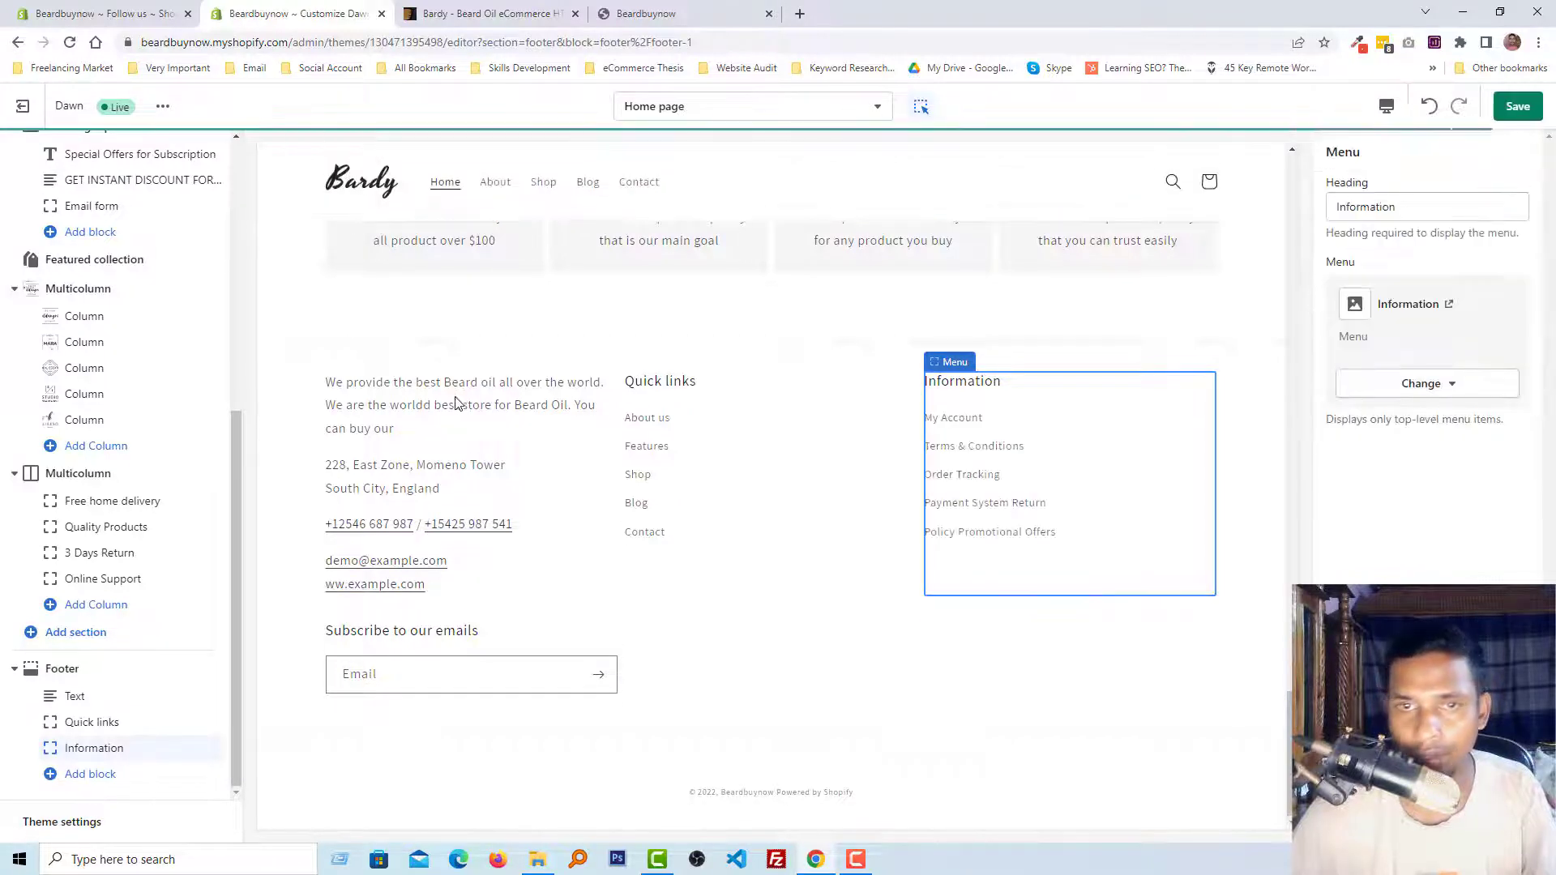
# - Add another Menu block to the footer and assign the "Follow us" menu to it
pyautogui.click(101, 777)
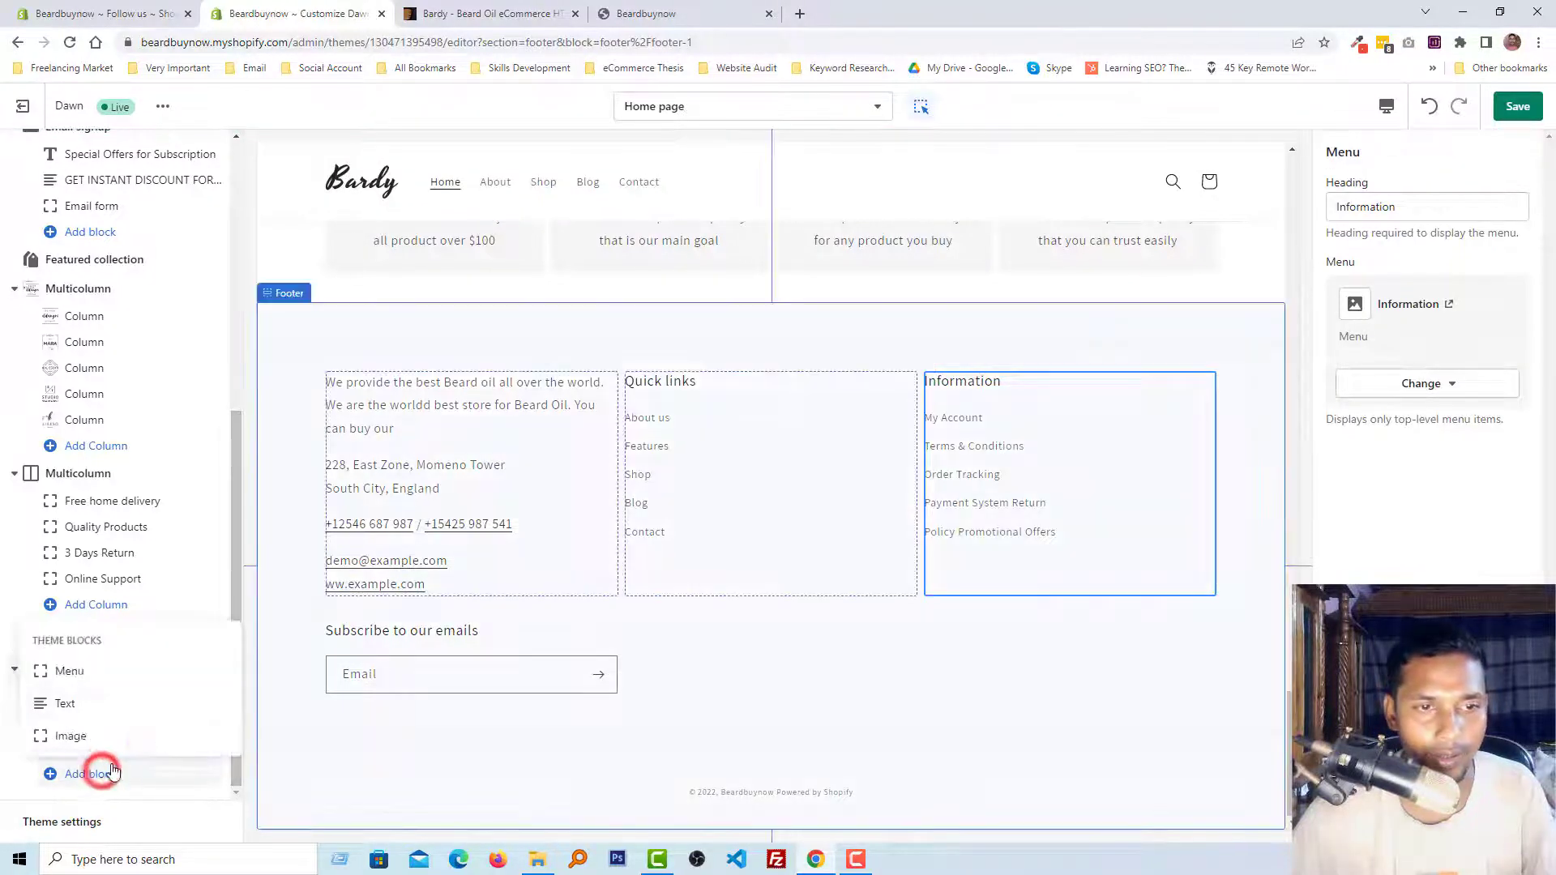
pyautogui.click(103, 671)
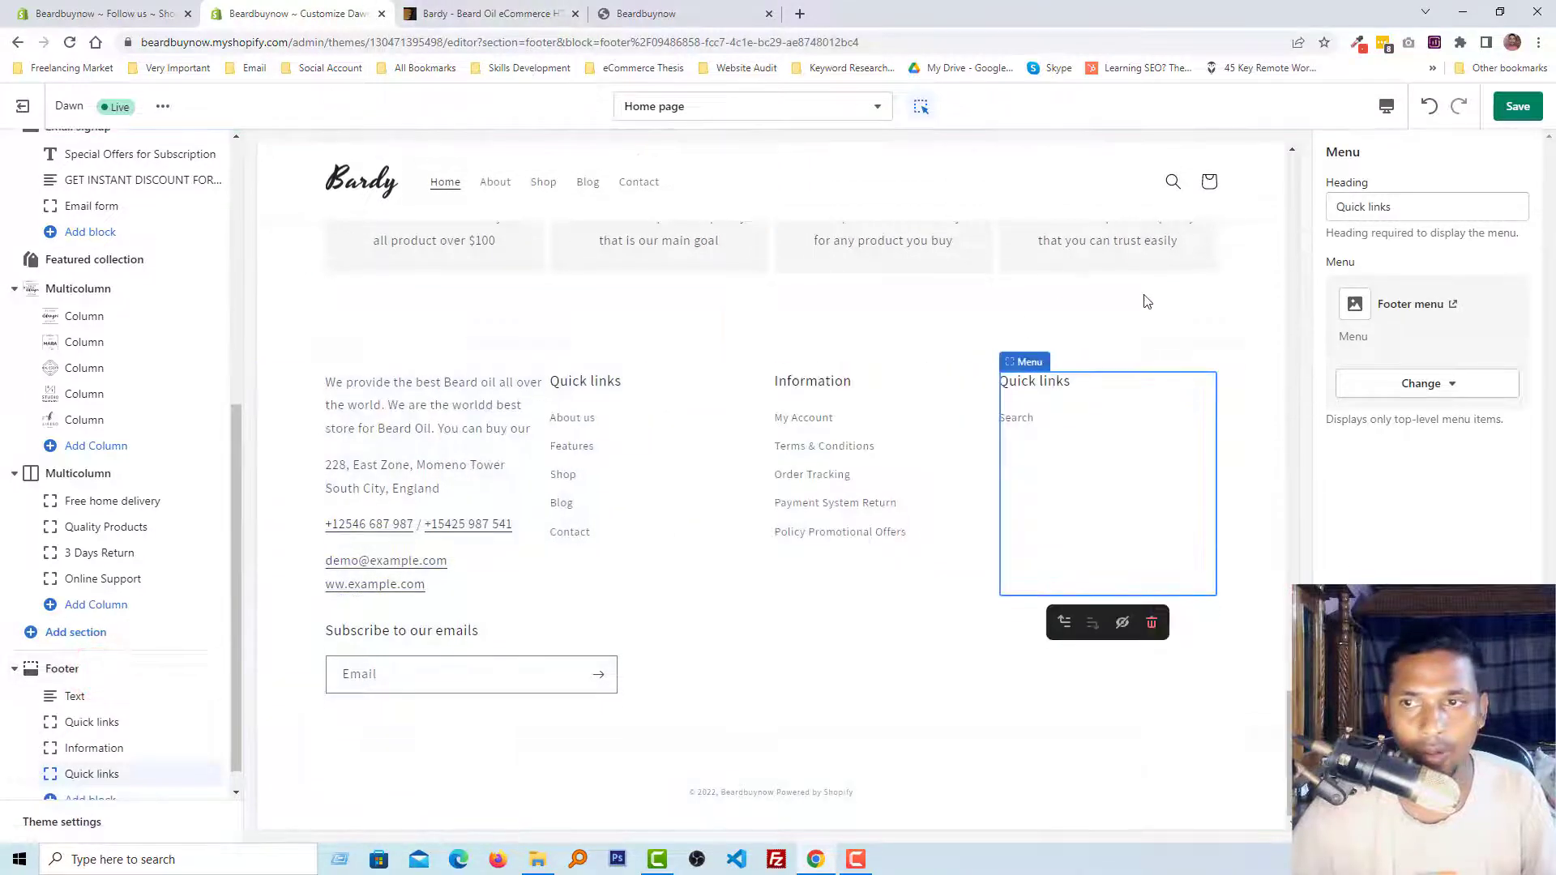
pyautogui.click(1431, 396)
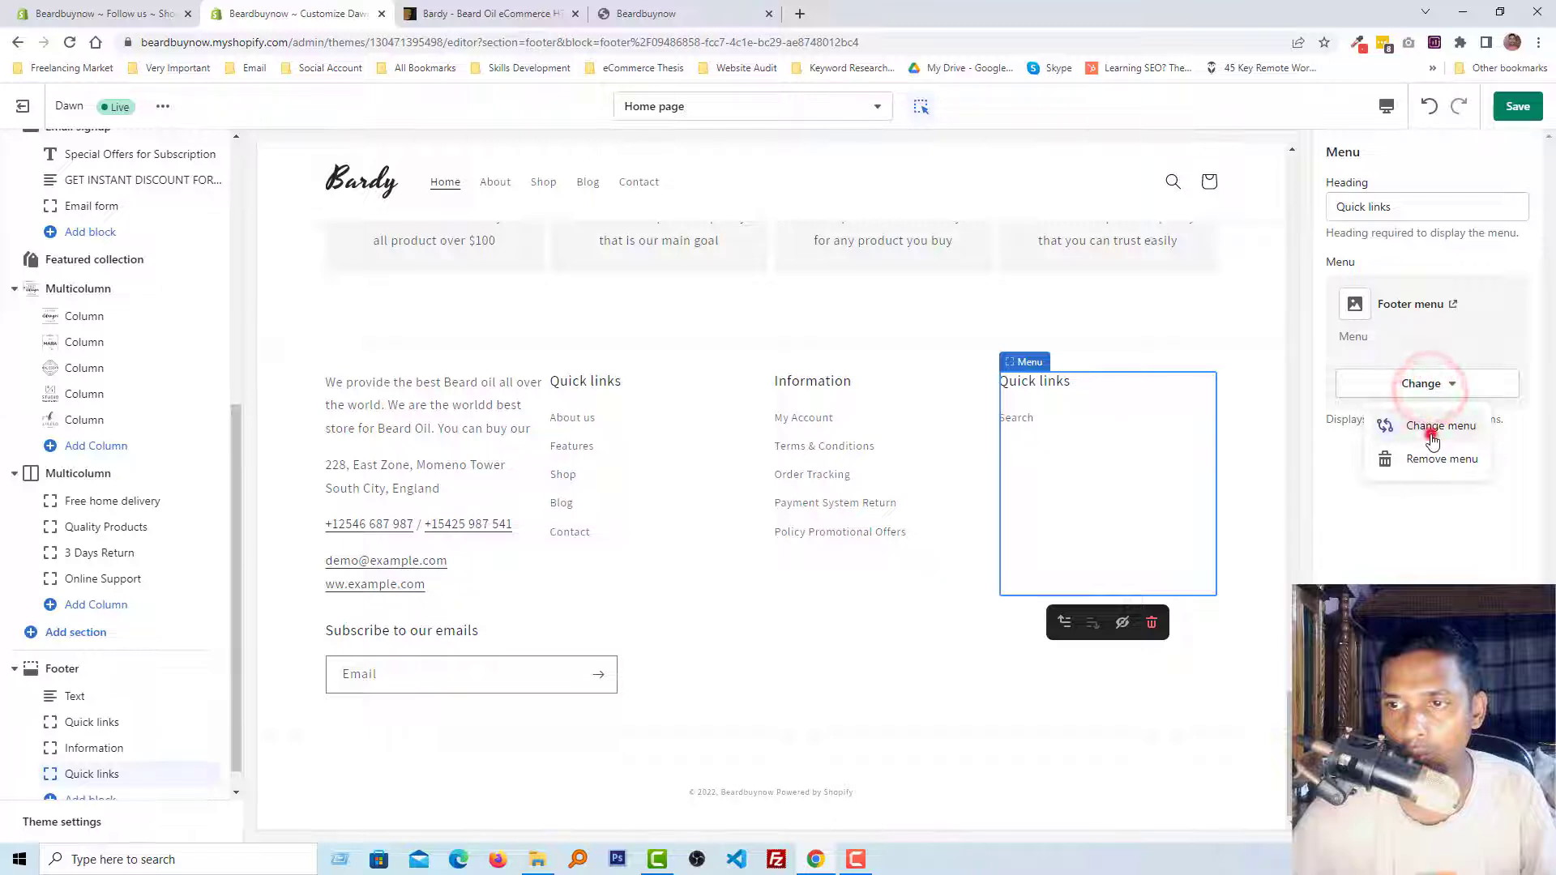
pyautogui.click(1426, 423)
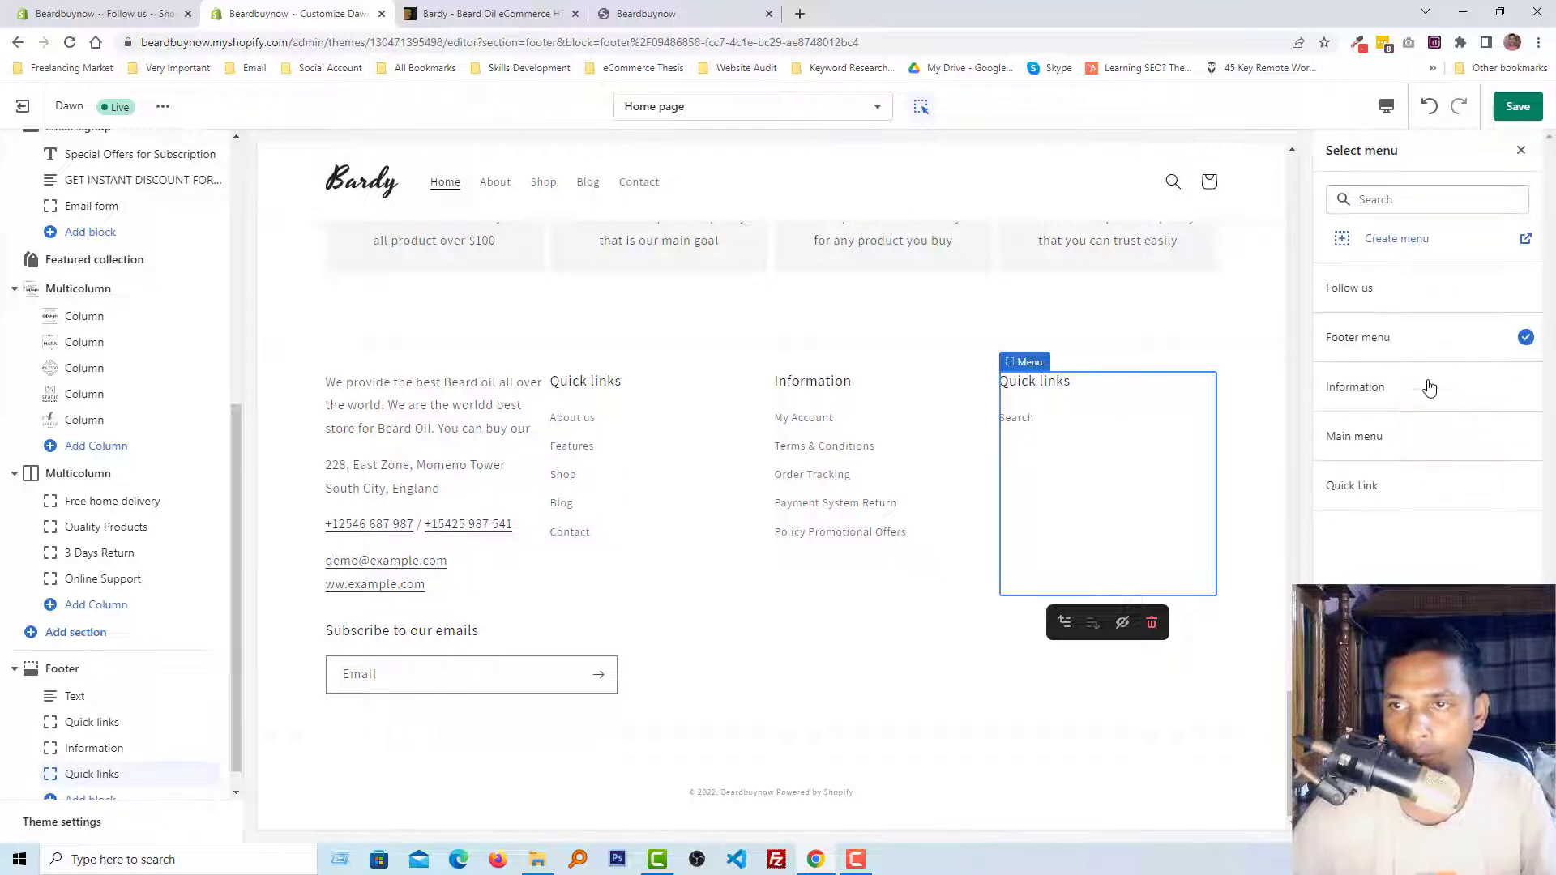
pyautogui.click(1406, 300)
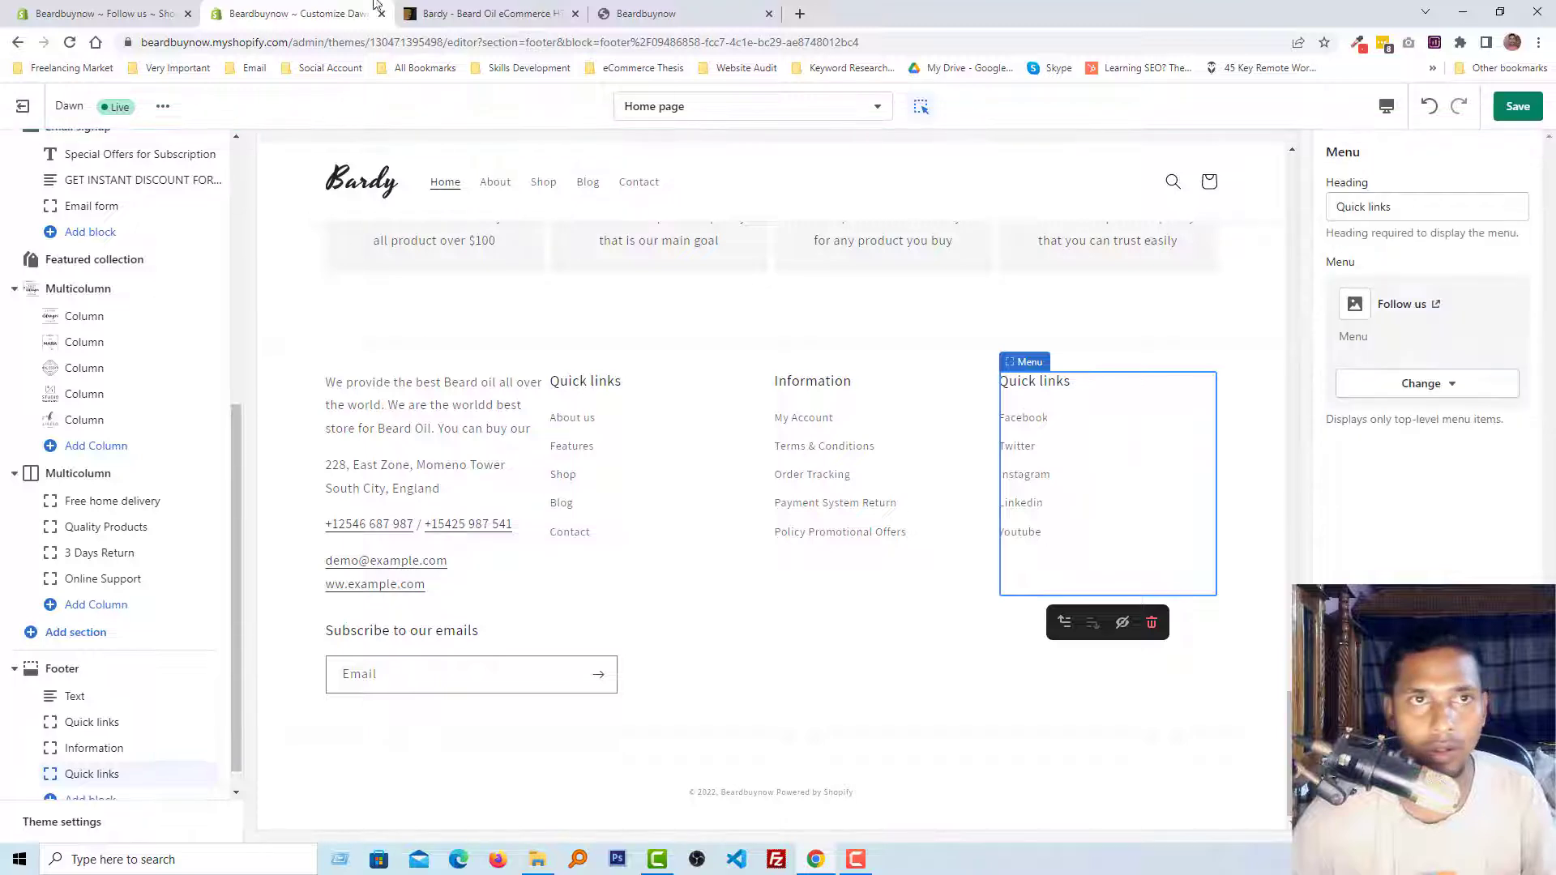
# - Check the last footer column's title in the Bardy template and set the new menu block's heading to "Follow us"
pyautogui.click(464, 10)
pyautogui.click(1151, 503)
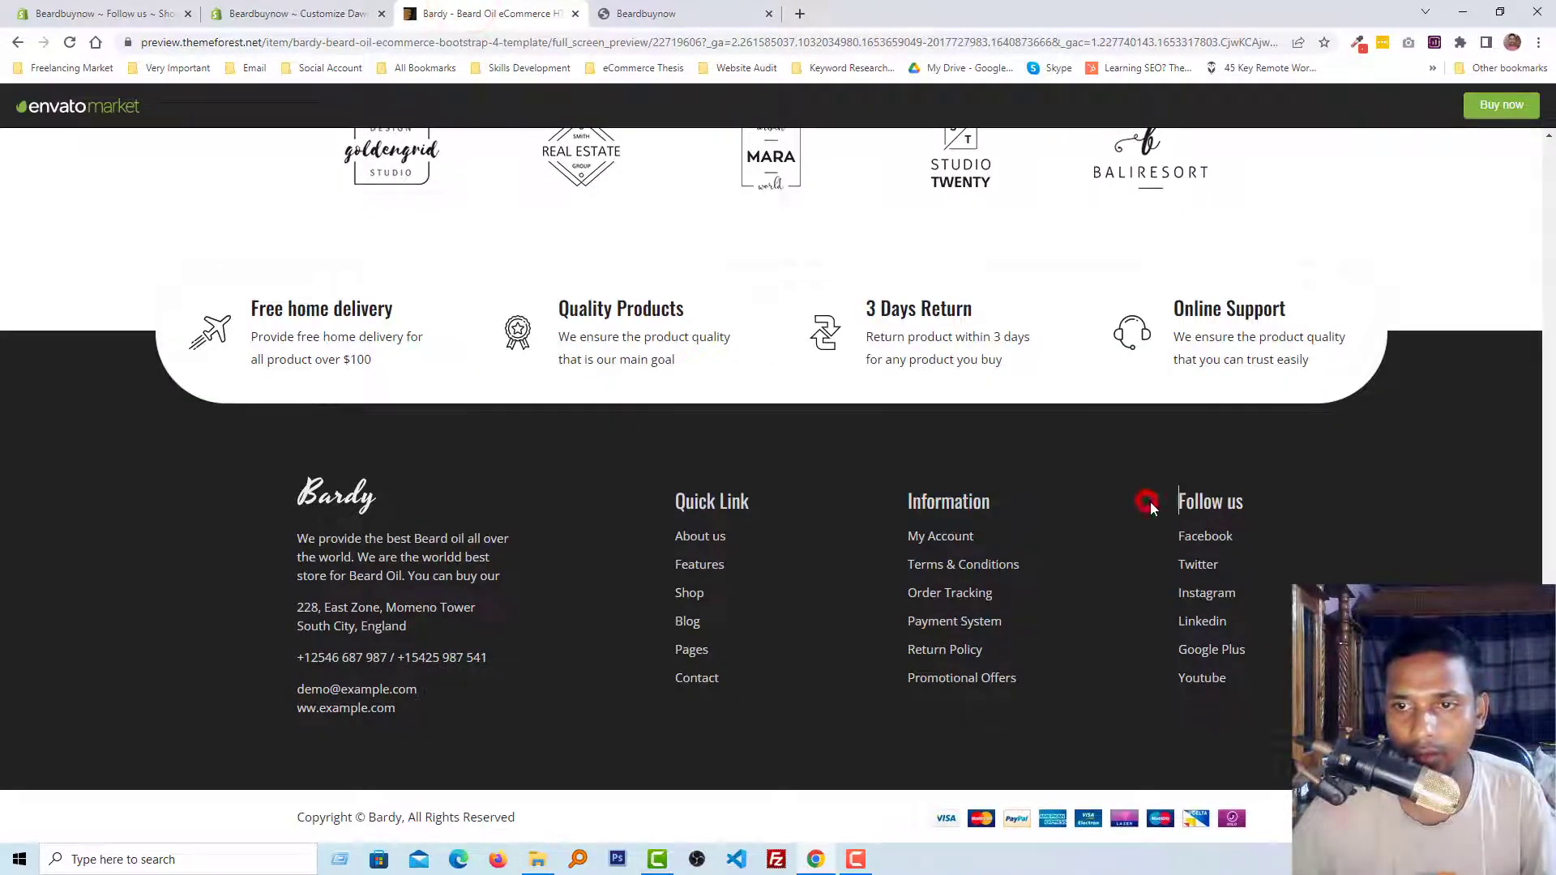
pyautogui.hotkey('ctrl', 'shift', 'Tab')
pyautogui.click(1351, 209)
pyautogui.hotkey('ctrl', 'a')
pyautogui.write('Follow us')
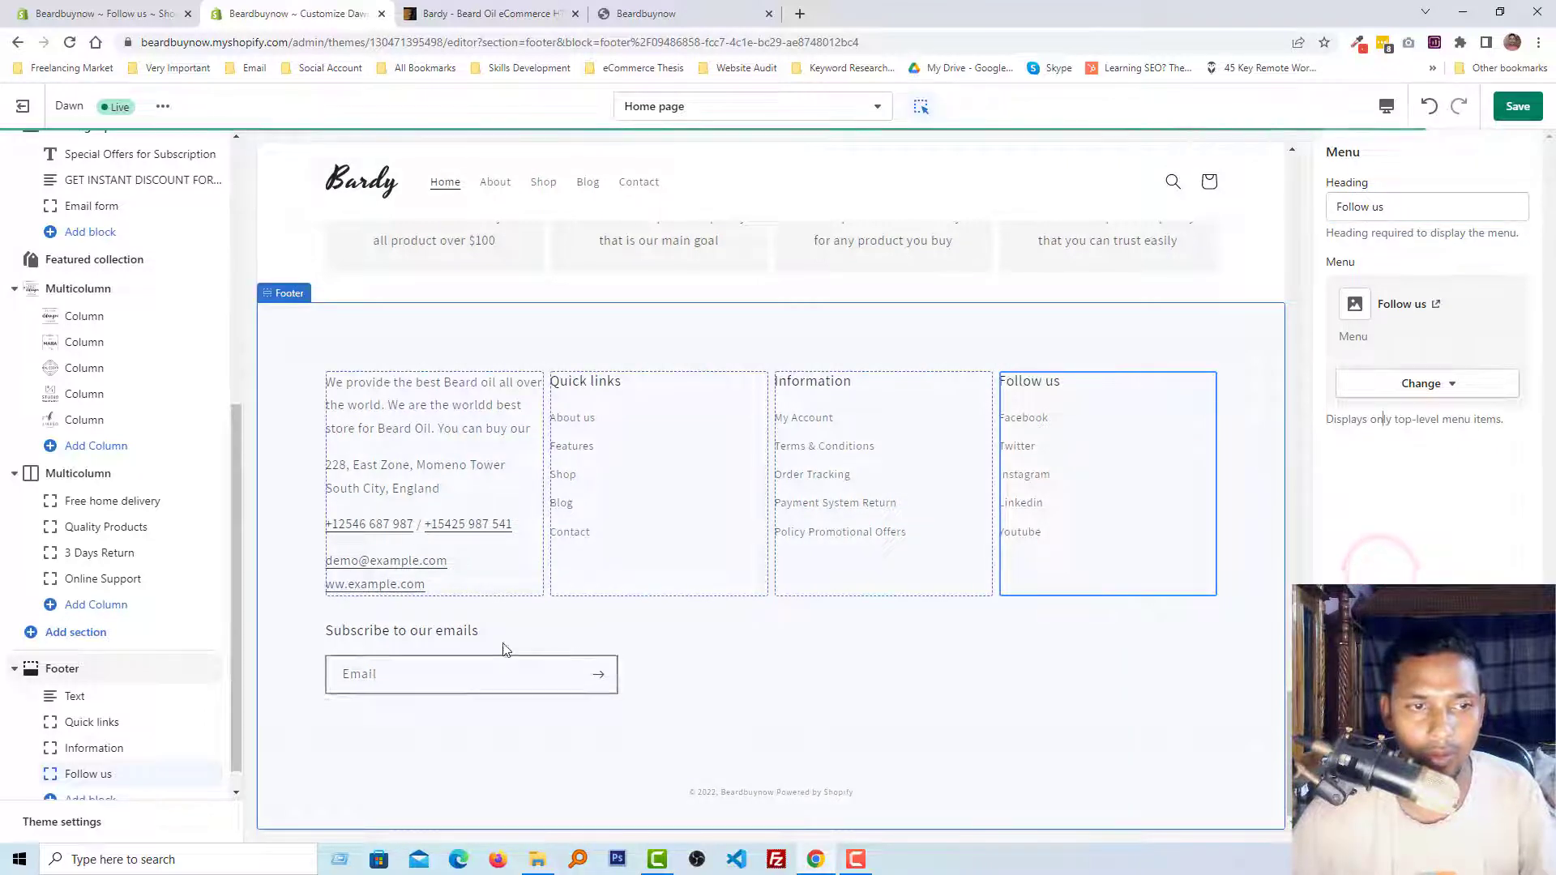
# - Give the footer's text block the heading "About Us"
pyautogui.scroll(-1, 75, 687)
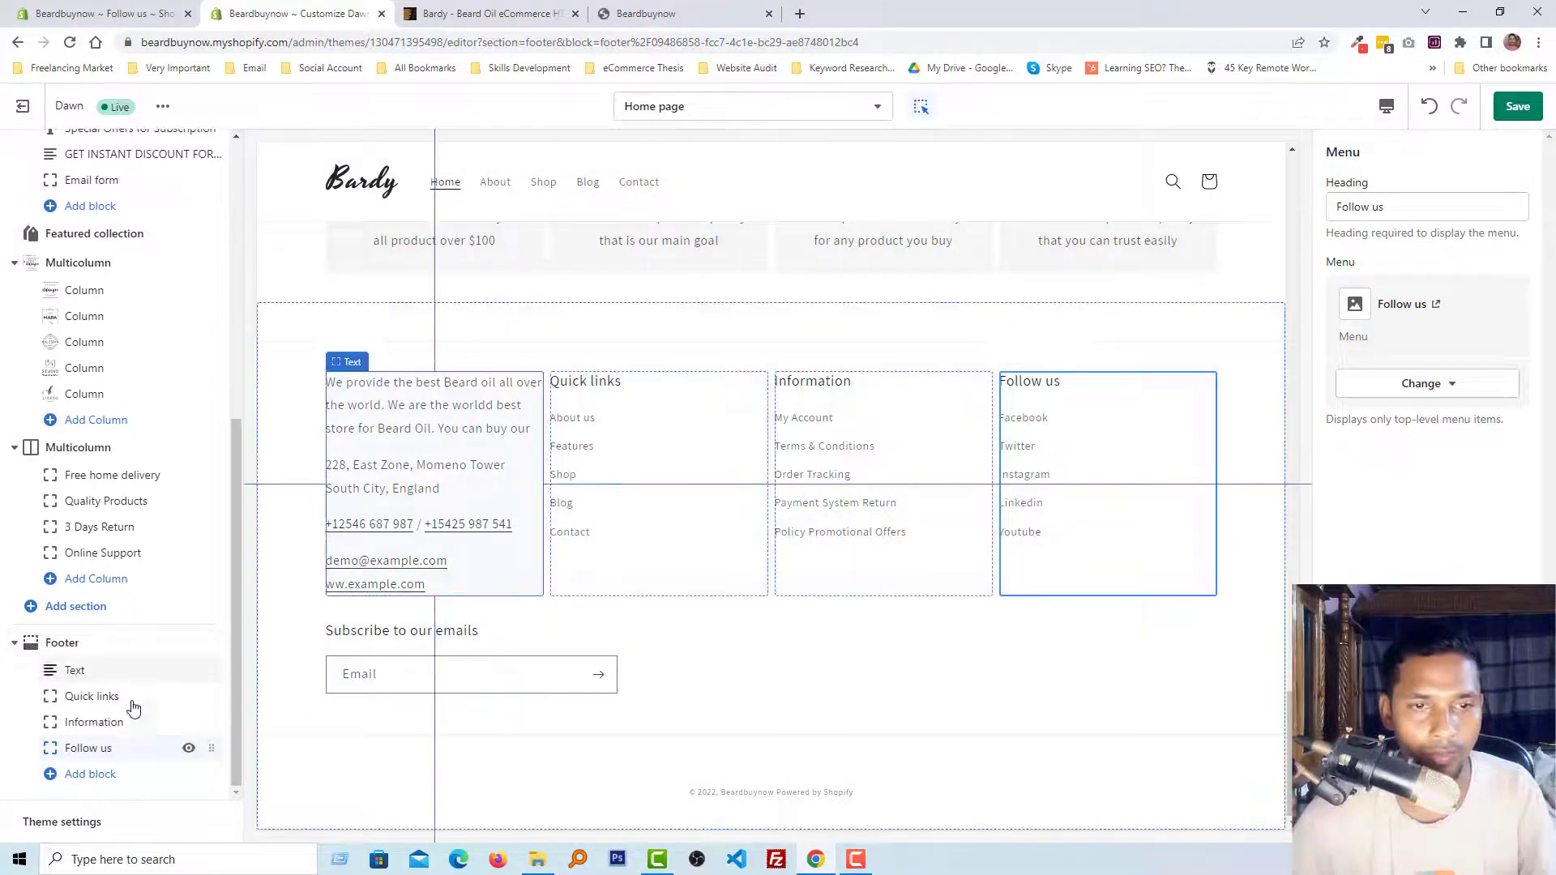
pyautogui.click(495, 492)
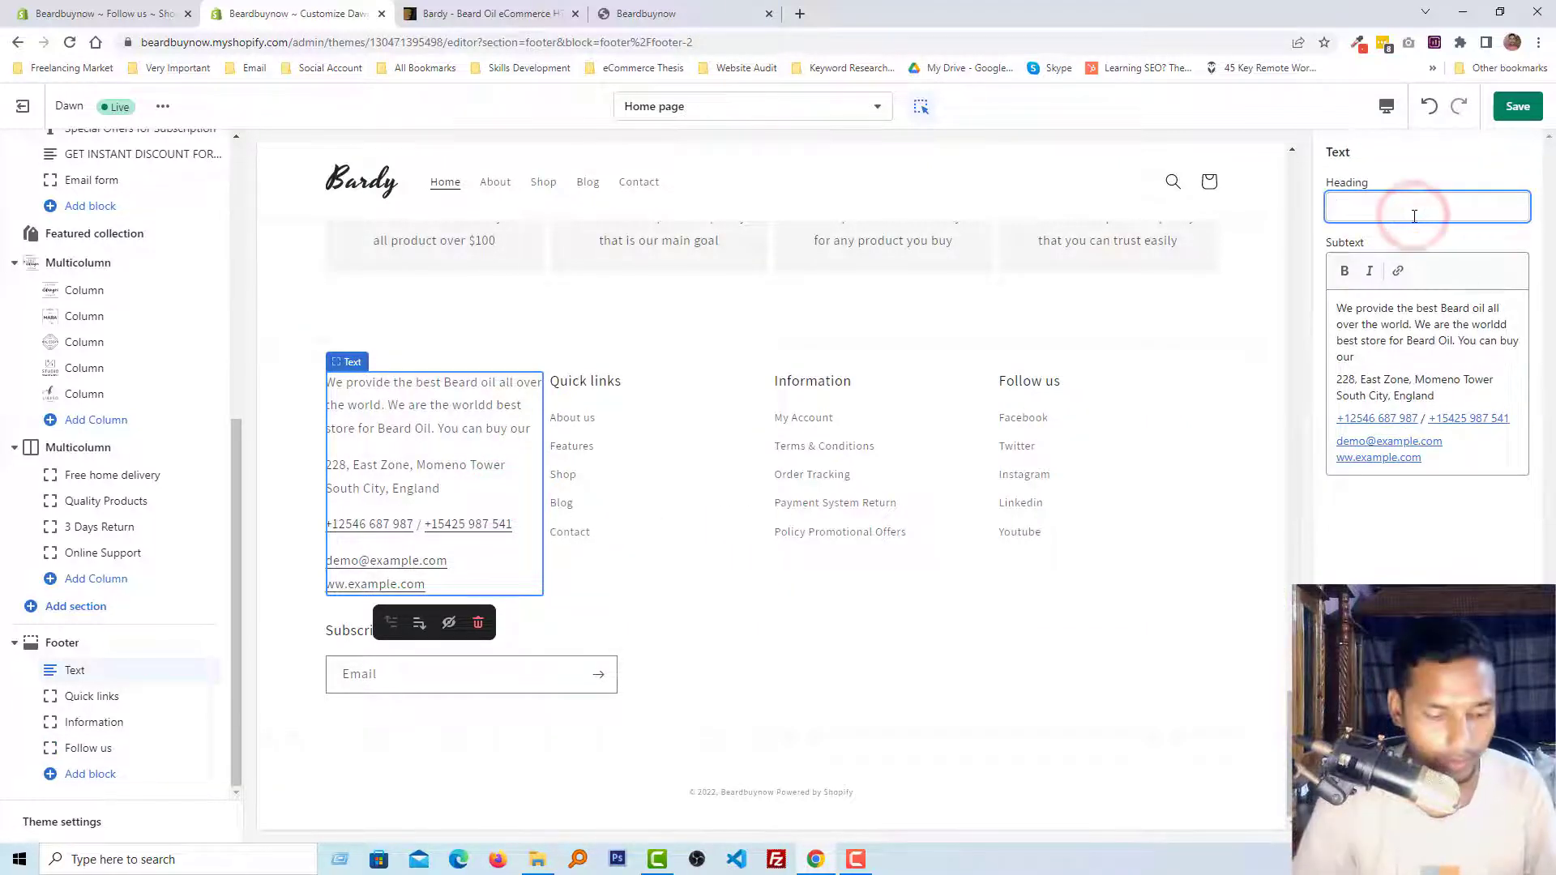
pyautogui.write('About Us')
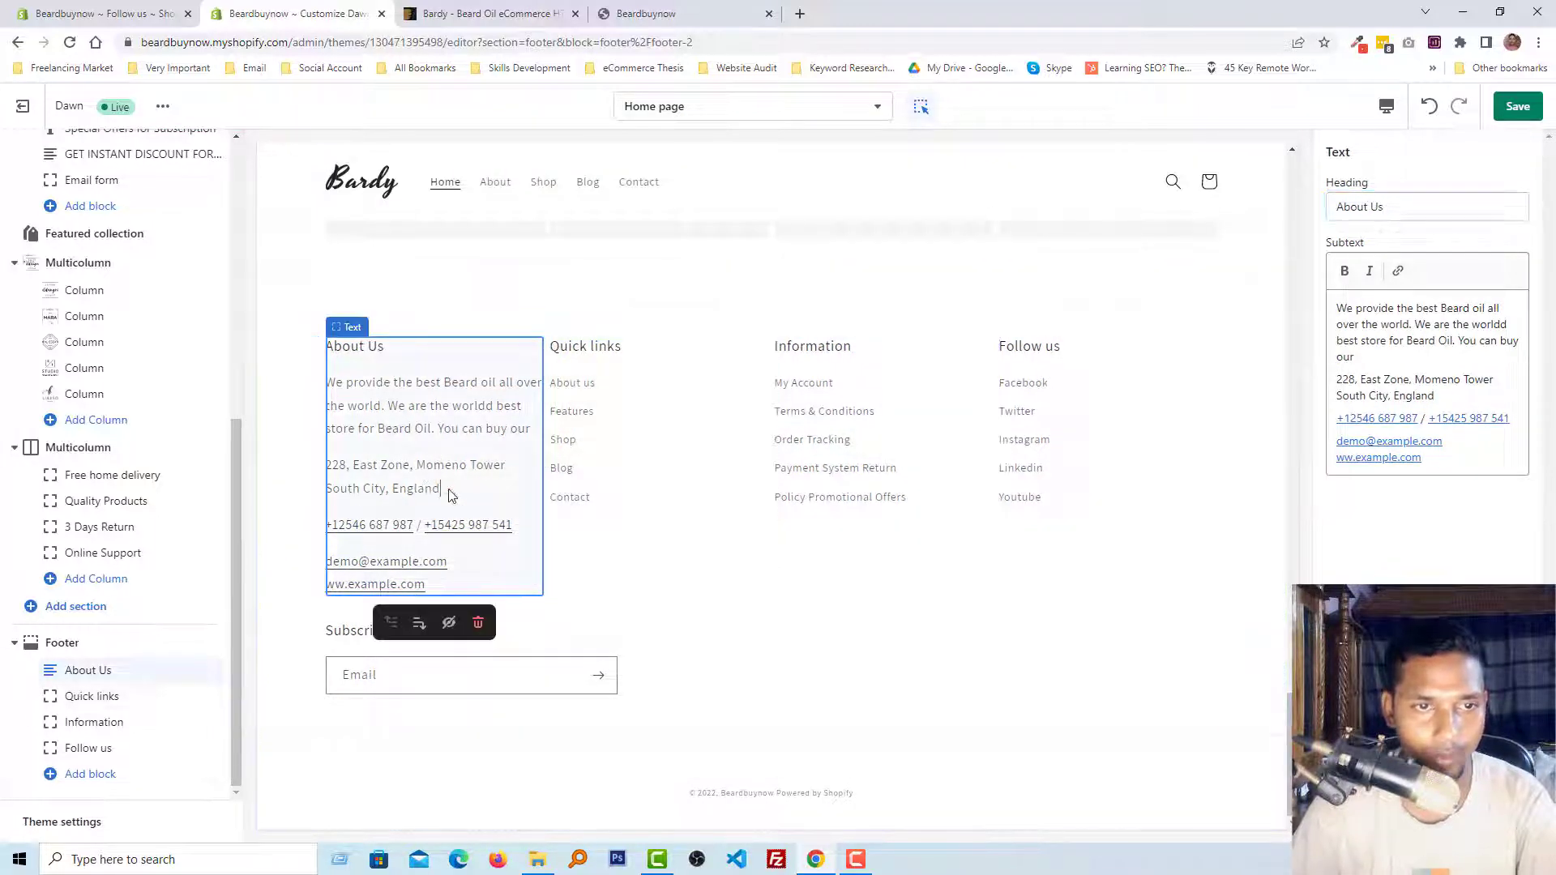
# - Remove the postal address and e-mail lines from the About Us block's subtext
pyautogui.moveTo(446, 489); pyautogui.dragTo(330, 471)
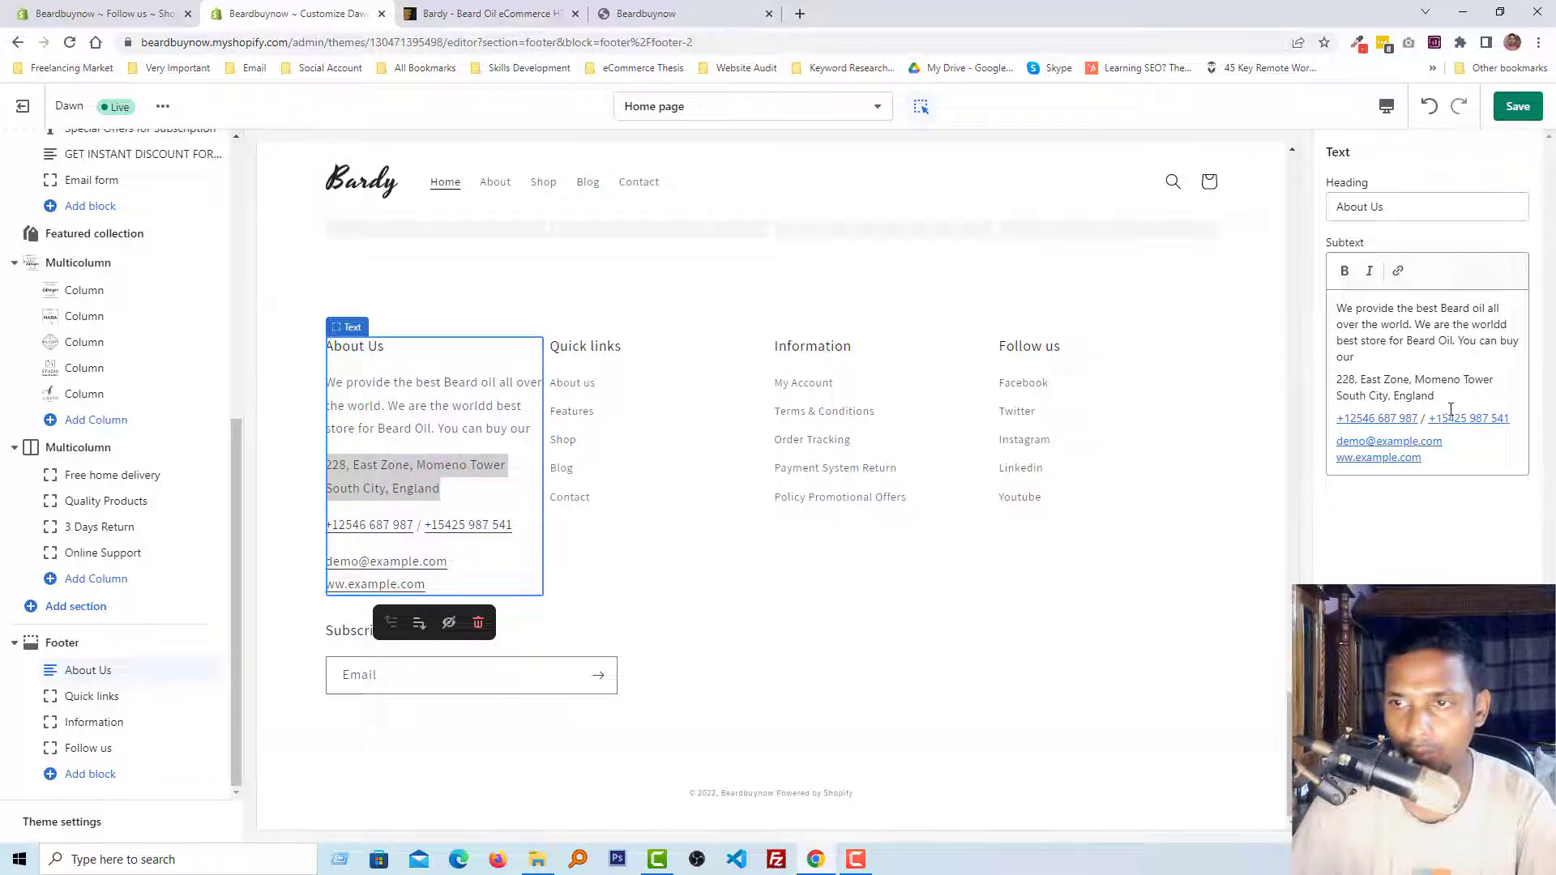
pyautogui.moveTo(1450, 401); pyautogui.dragTo(1337, 383)
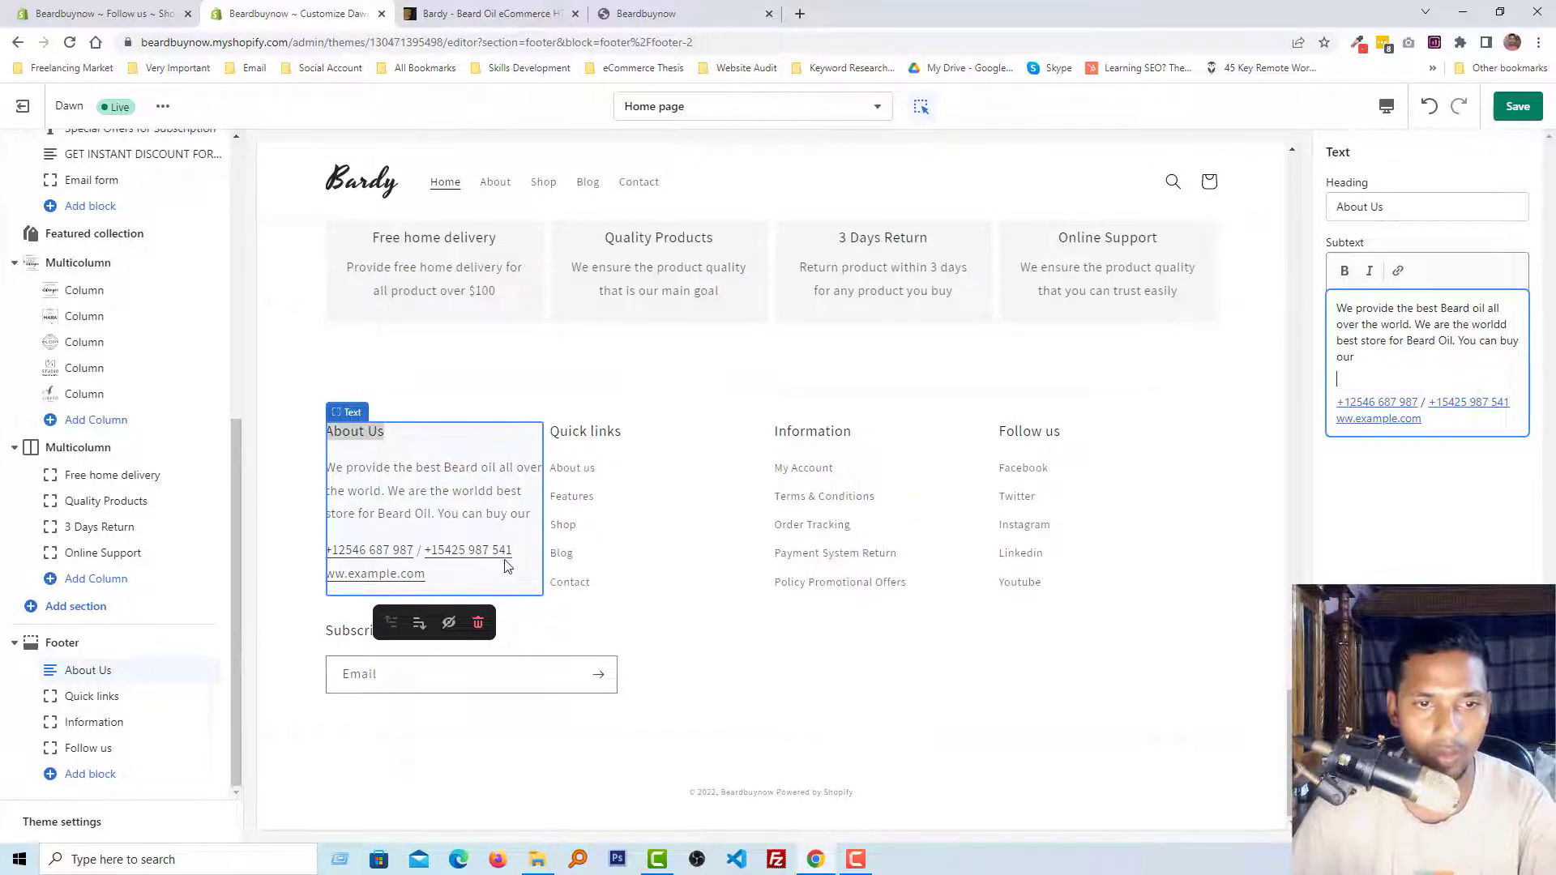
pyautogui.press('BackSpace')
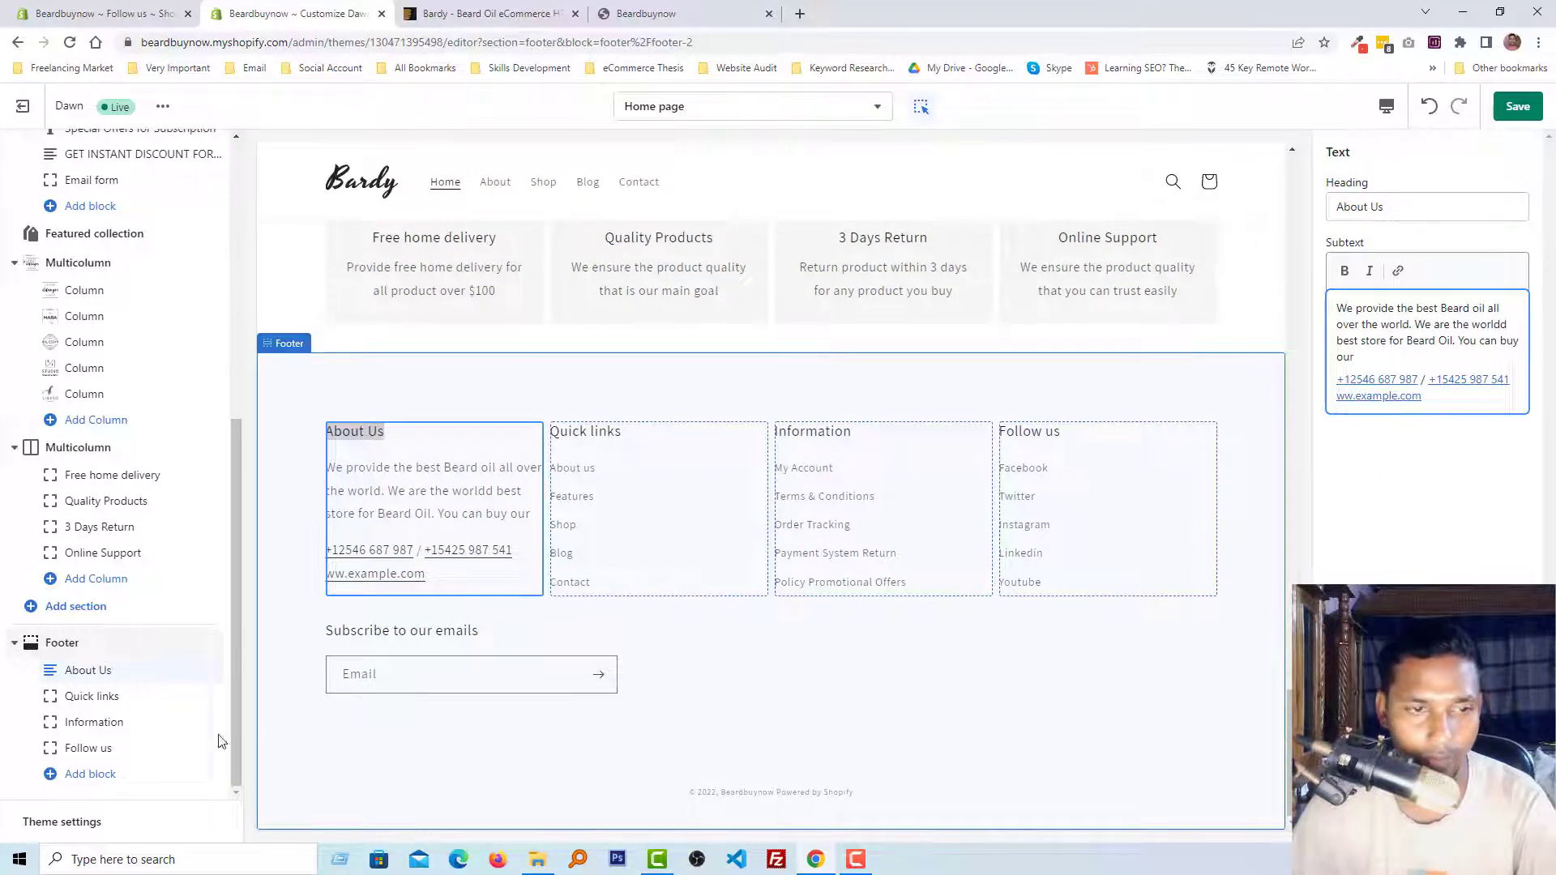
# - Turn off the footer's email signup, set its color scheme to Inverse, and save the theme
pyautogui.click(87, 643)
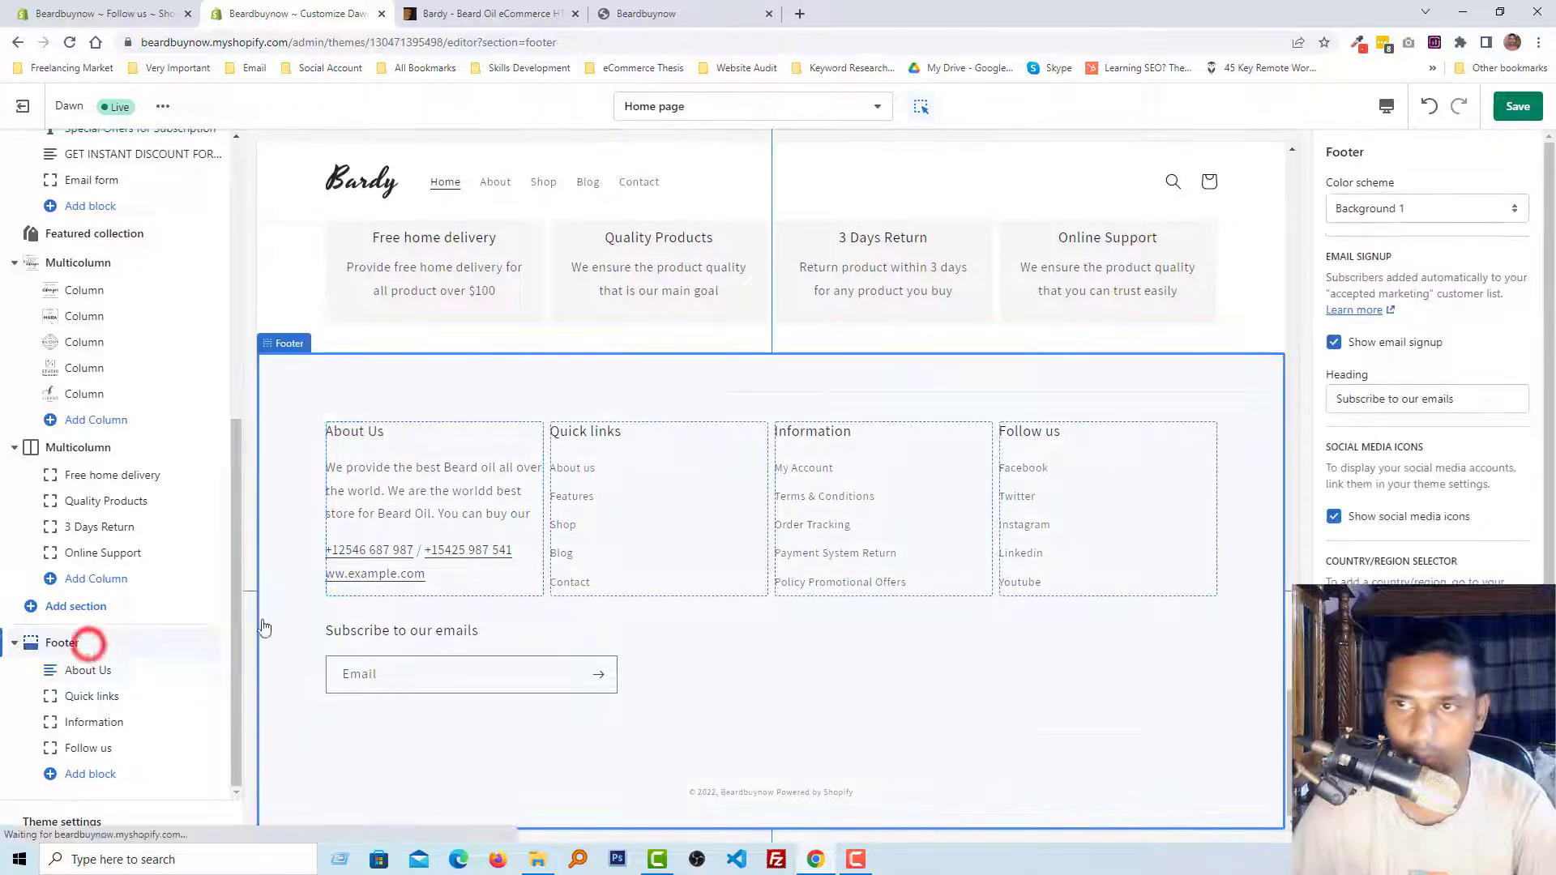
pyautogui.click(1335, 342)
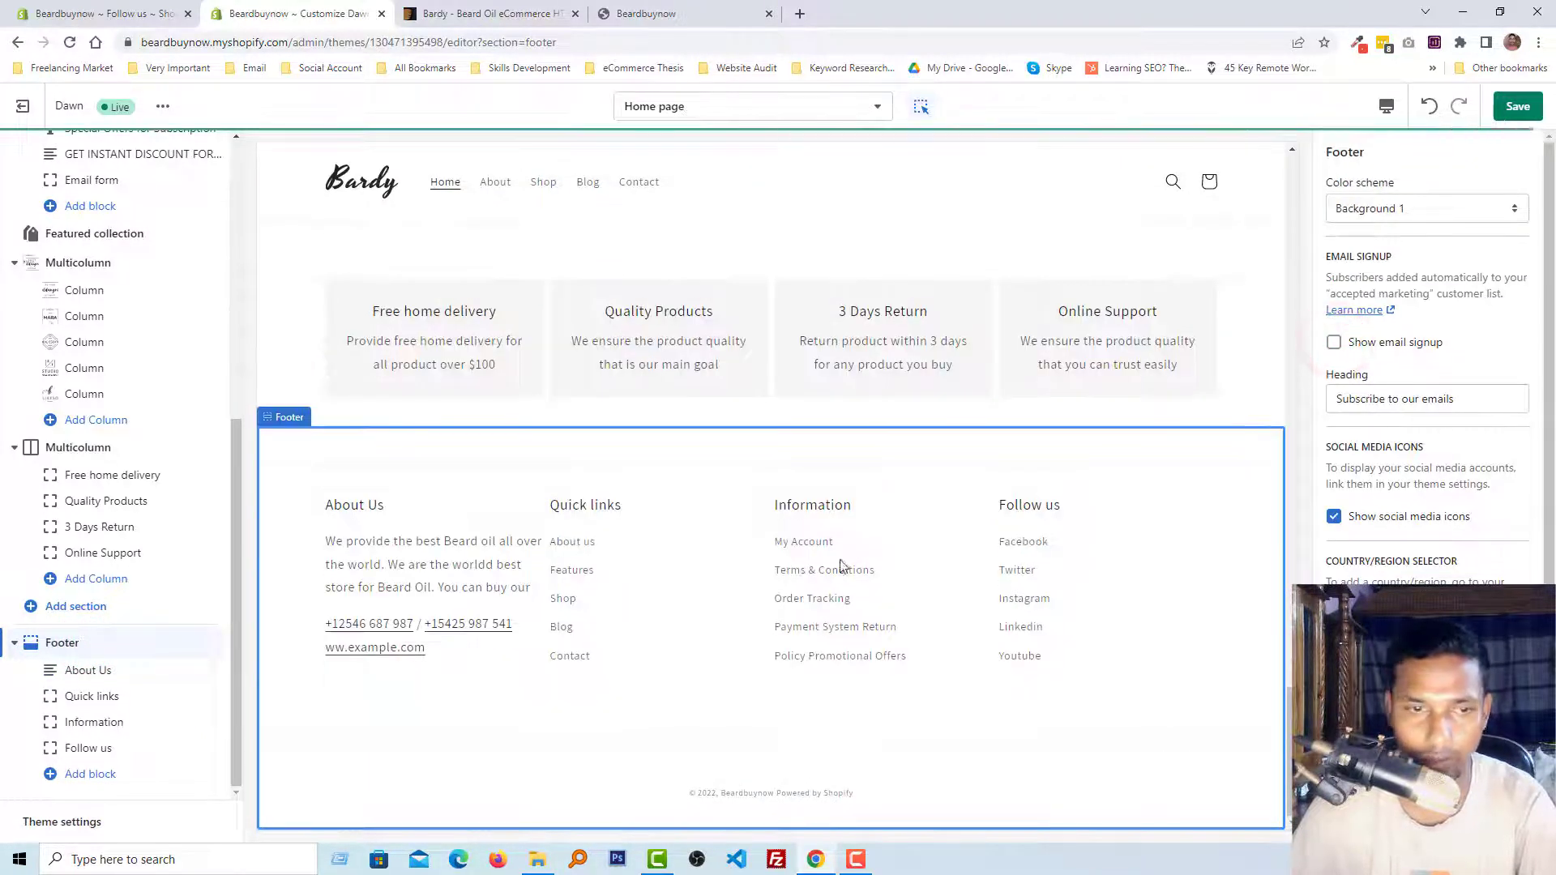
pyautogui.click(1396, 212)
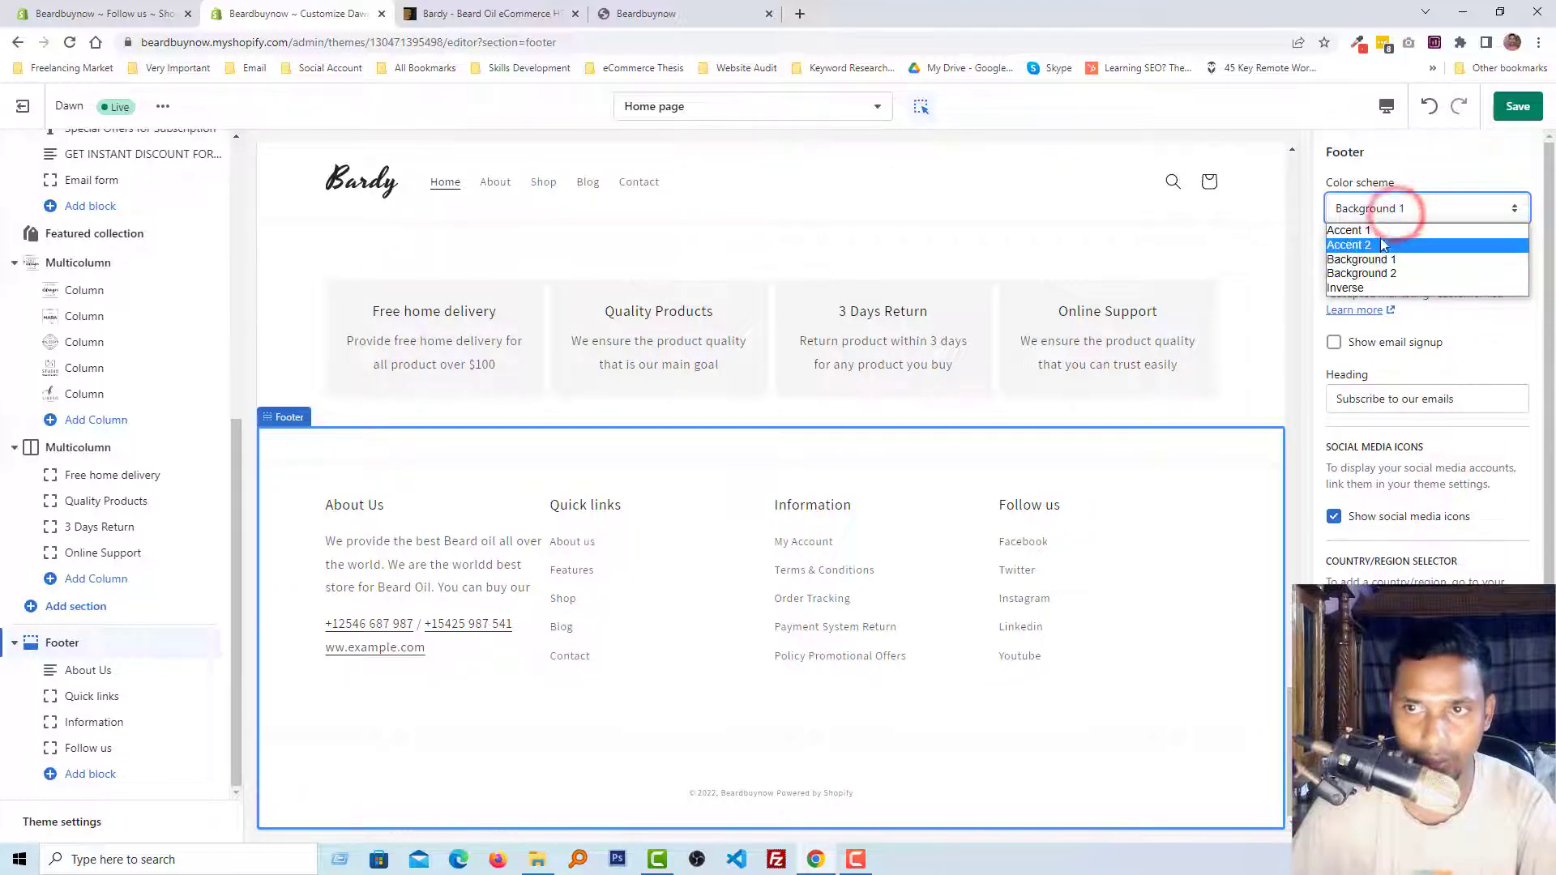
pyautogui.click(1382, 237)
pyautogui.scroll(-3, 1516, 278)
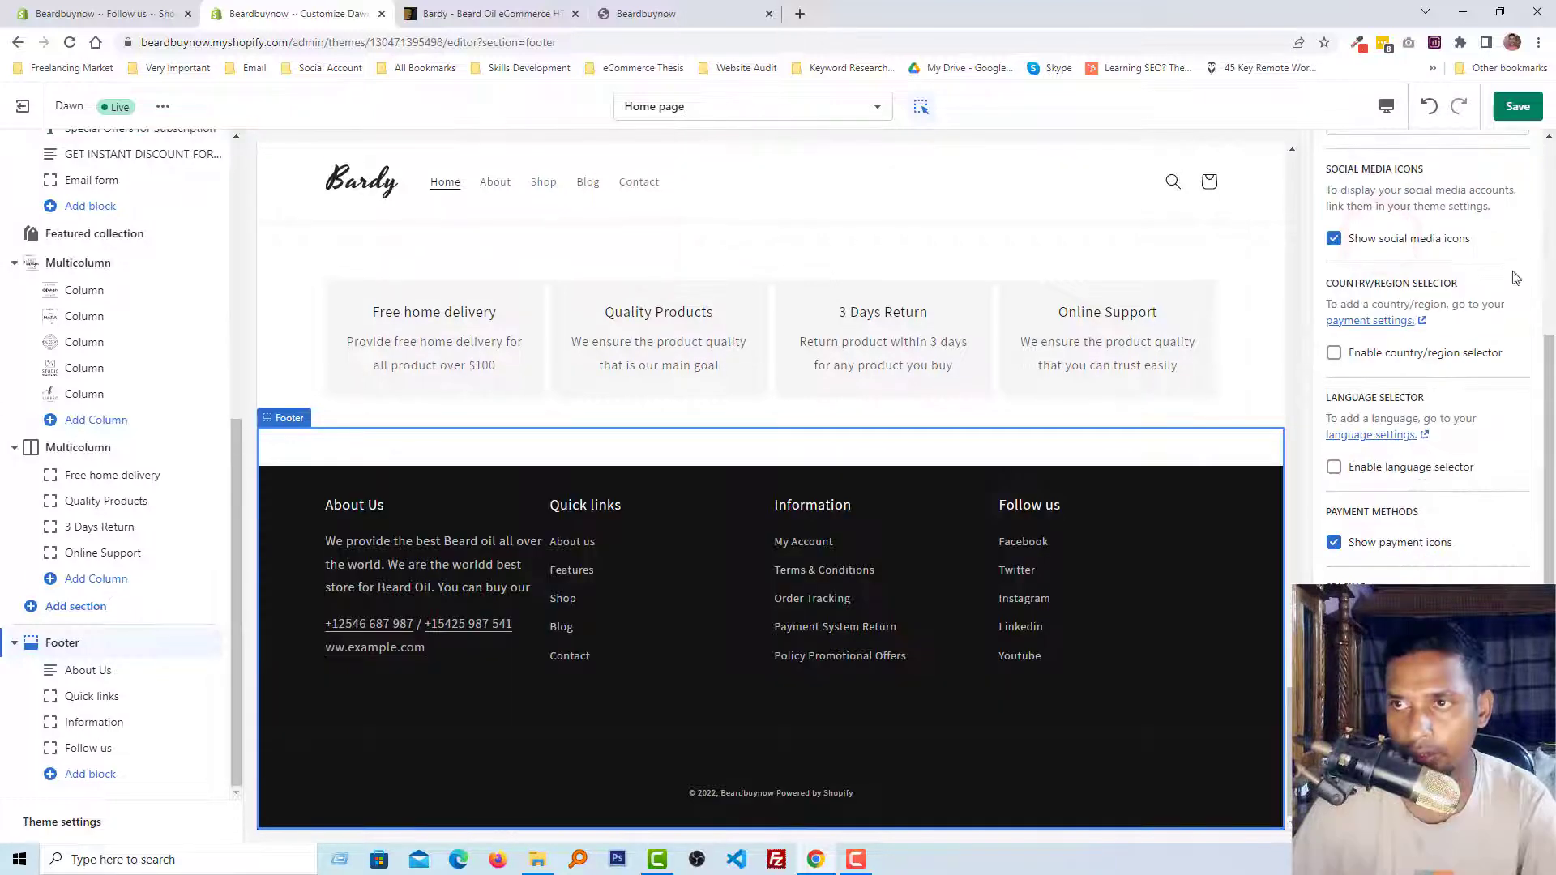
pyautogui.click(1521, 109)
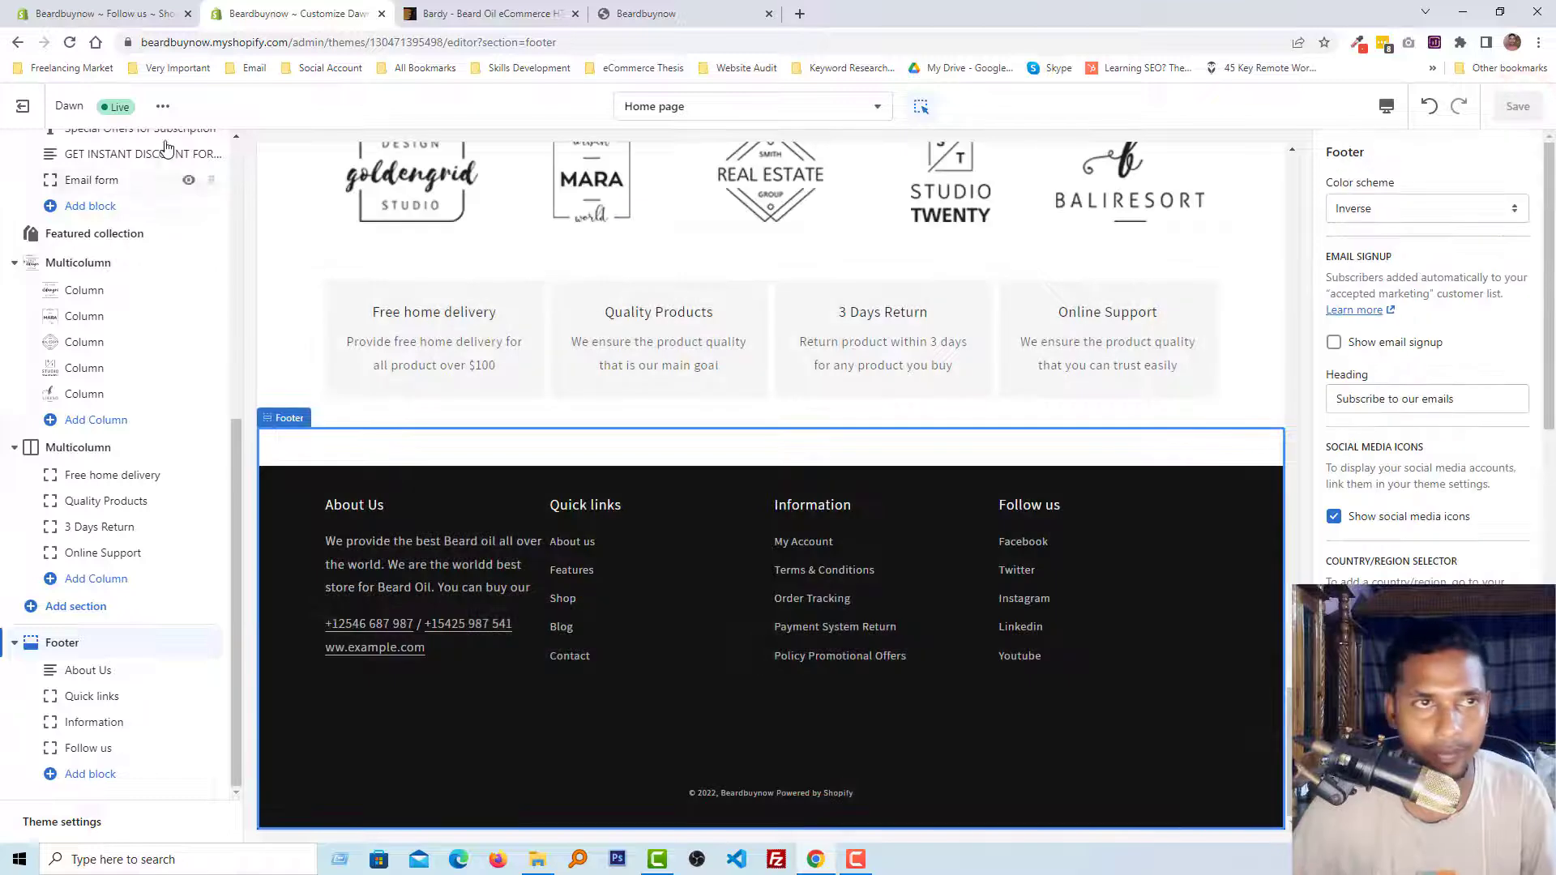
# - Open the live online store from the Shopify admin and review the whole home page from the hero banner to the footer
pyautogui.click(116, 8)
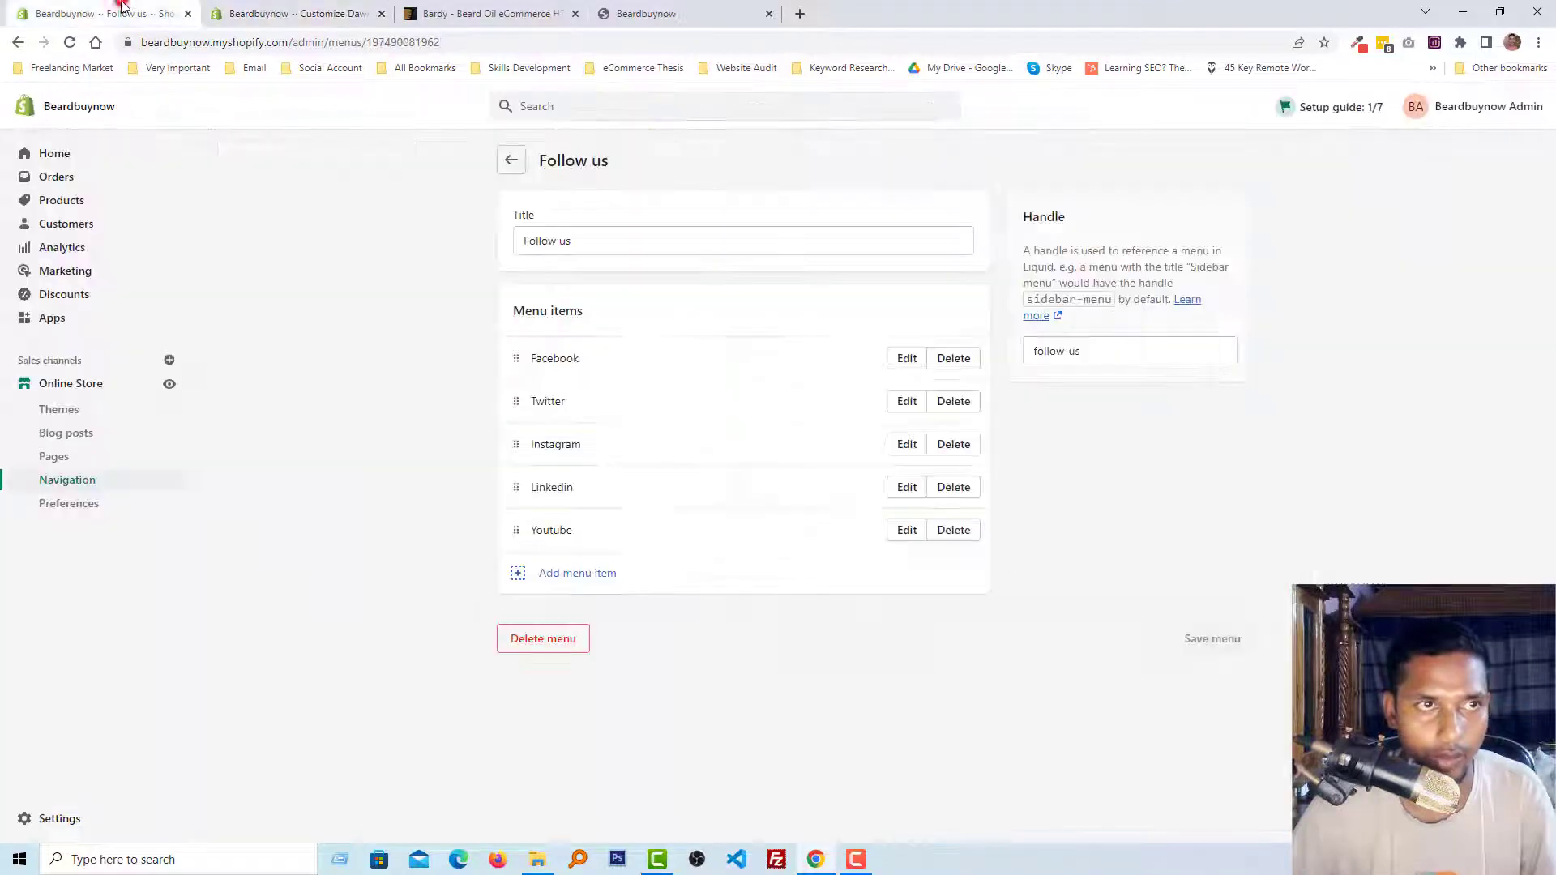
pyautogui.click(167, 382)
pyautogui.click(289, 6)
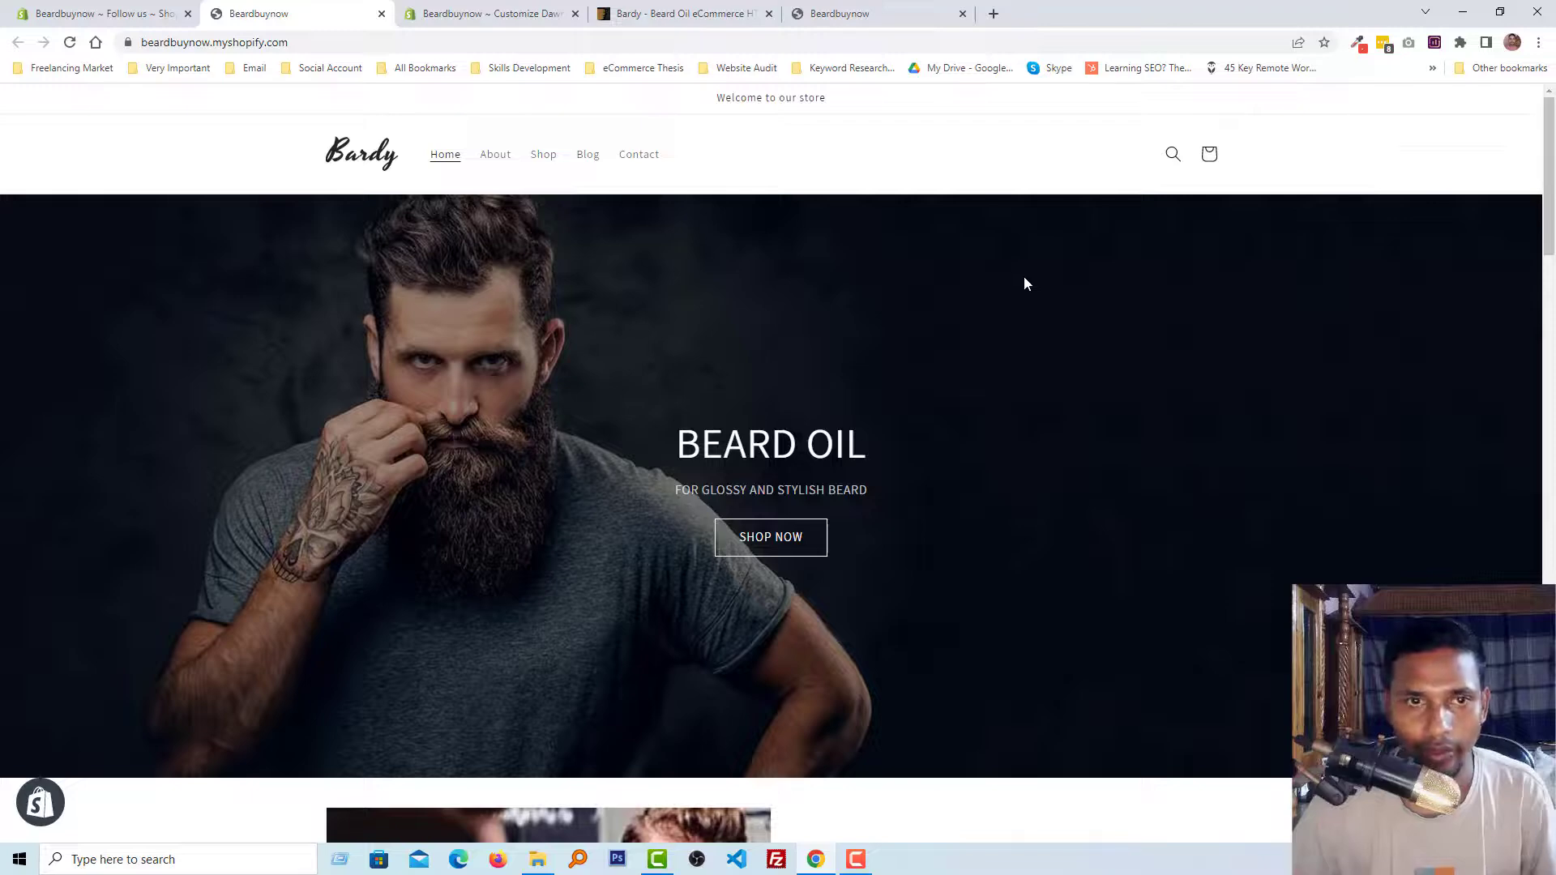
pyautogui.scroll(-5, 1029, 340)
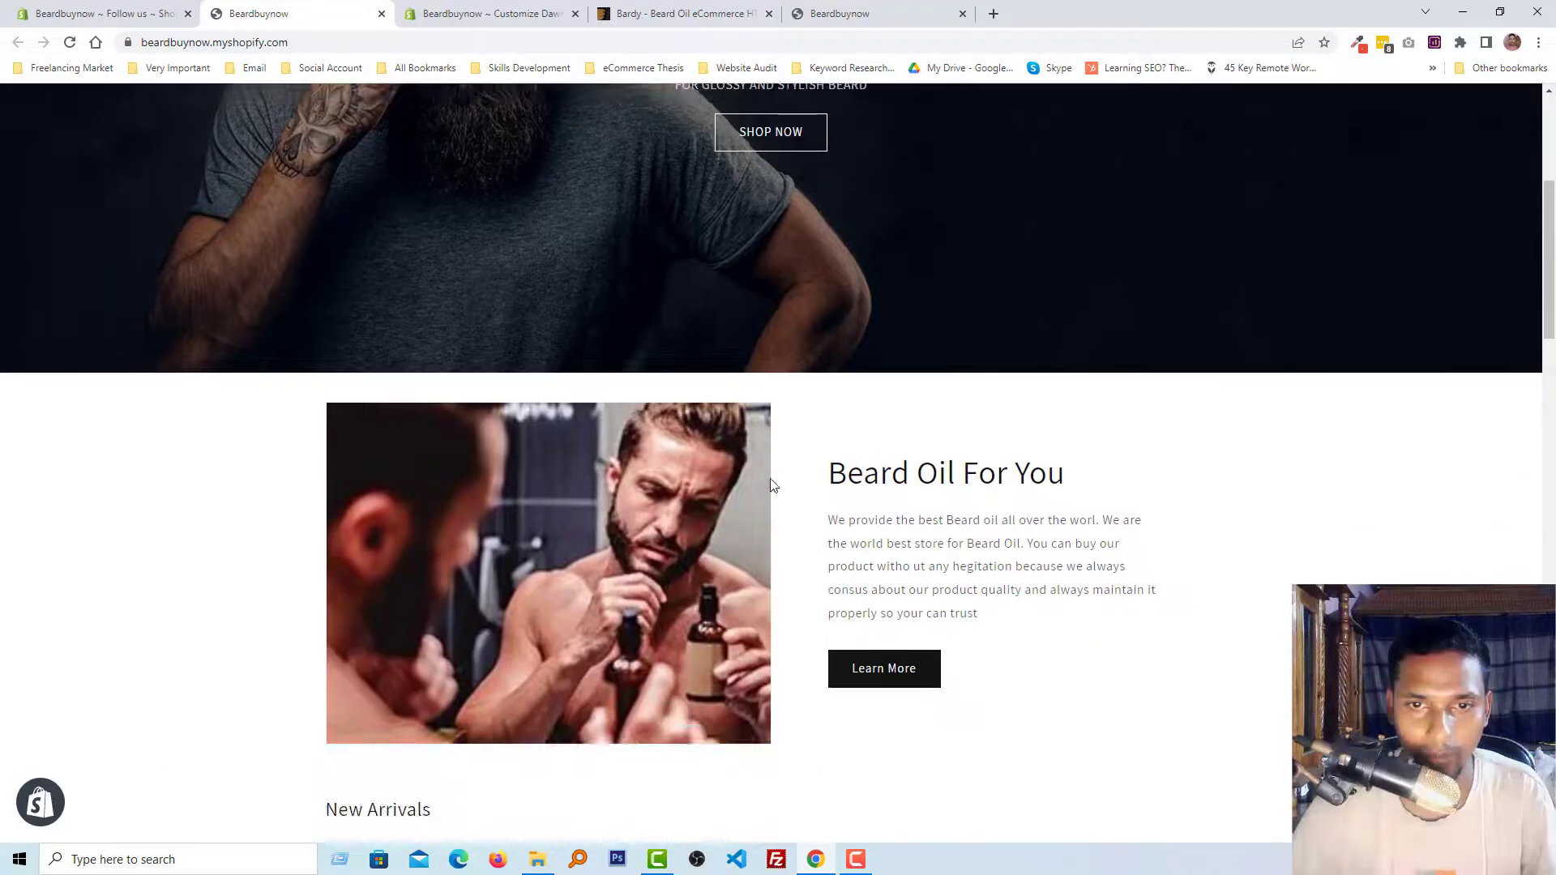
pyautogui.scroll(-5, 801, 489)
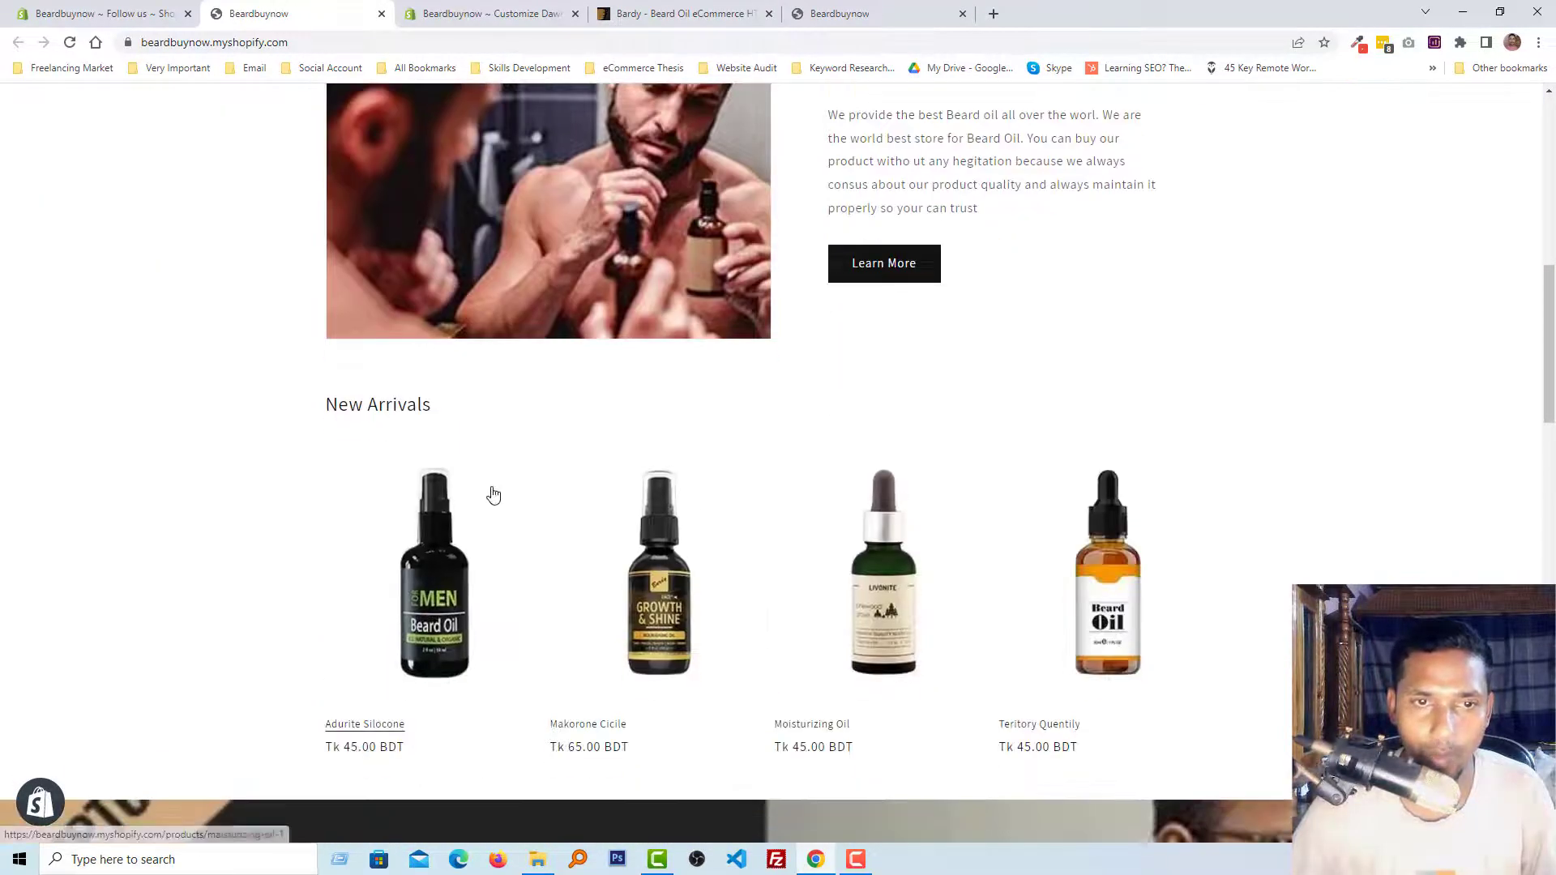
pyautogui.scroll(-5, 1327, 542)
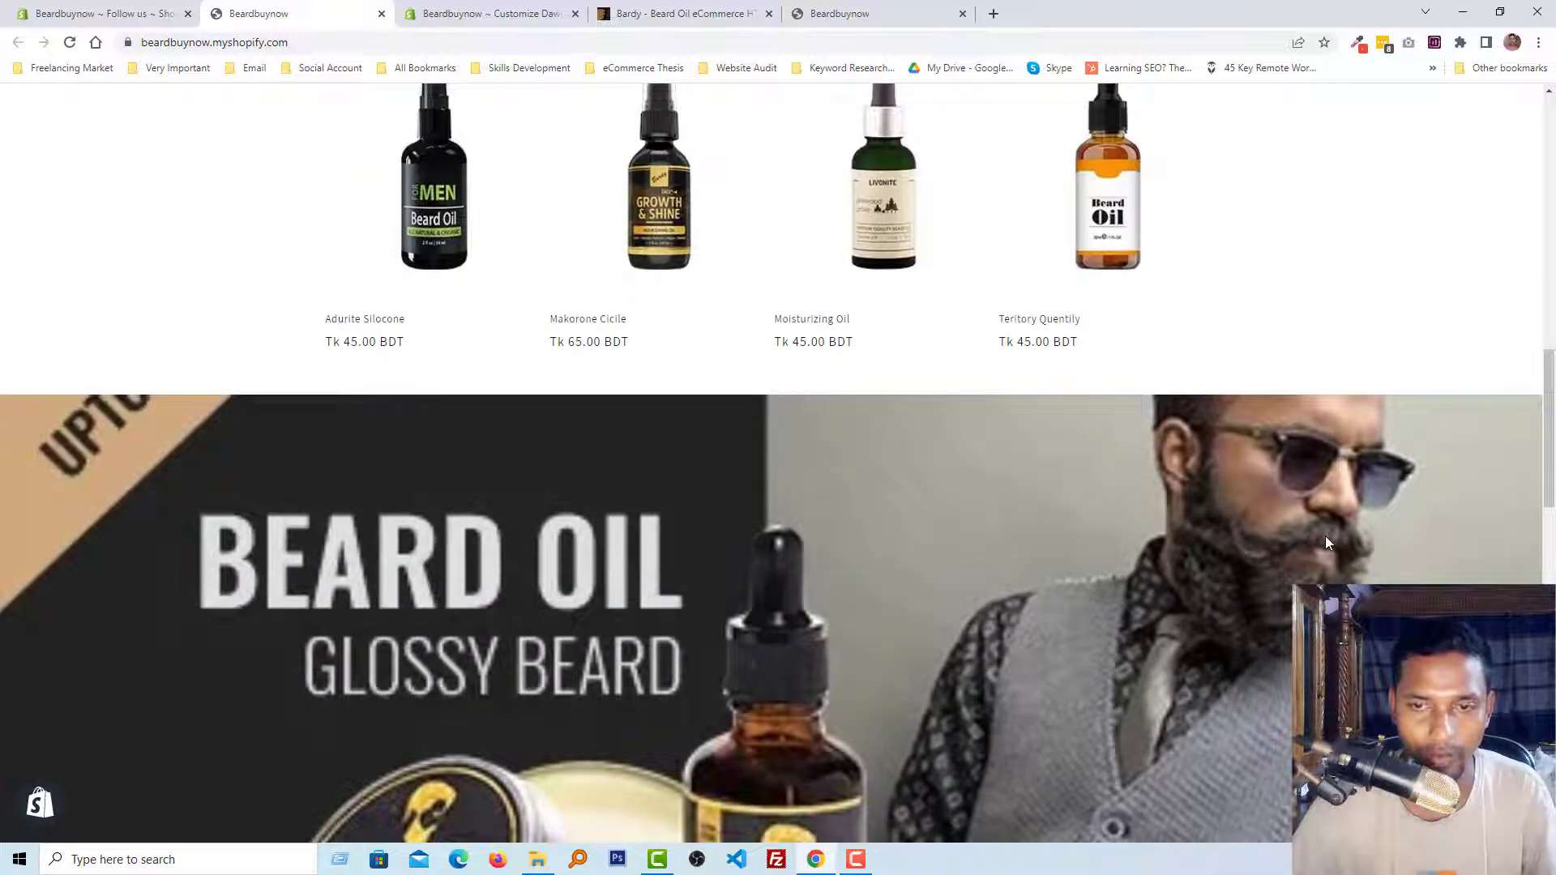
pyautogui.scroll(-1, 1326, 538)
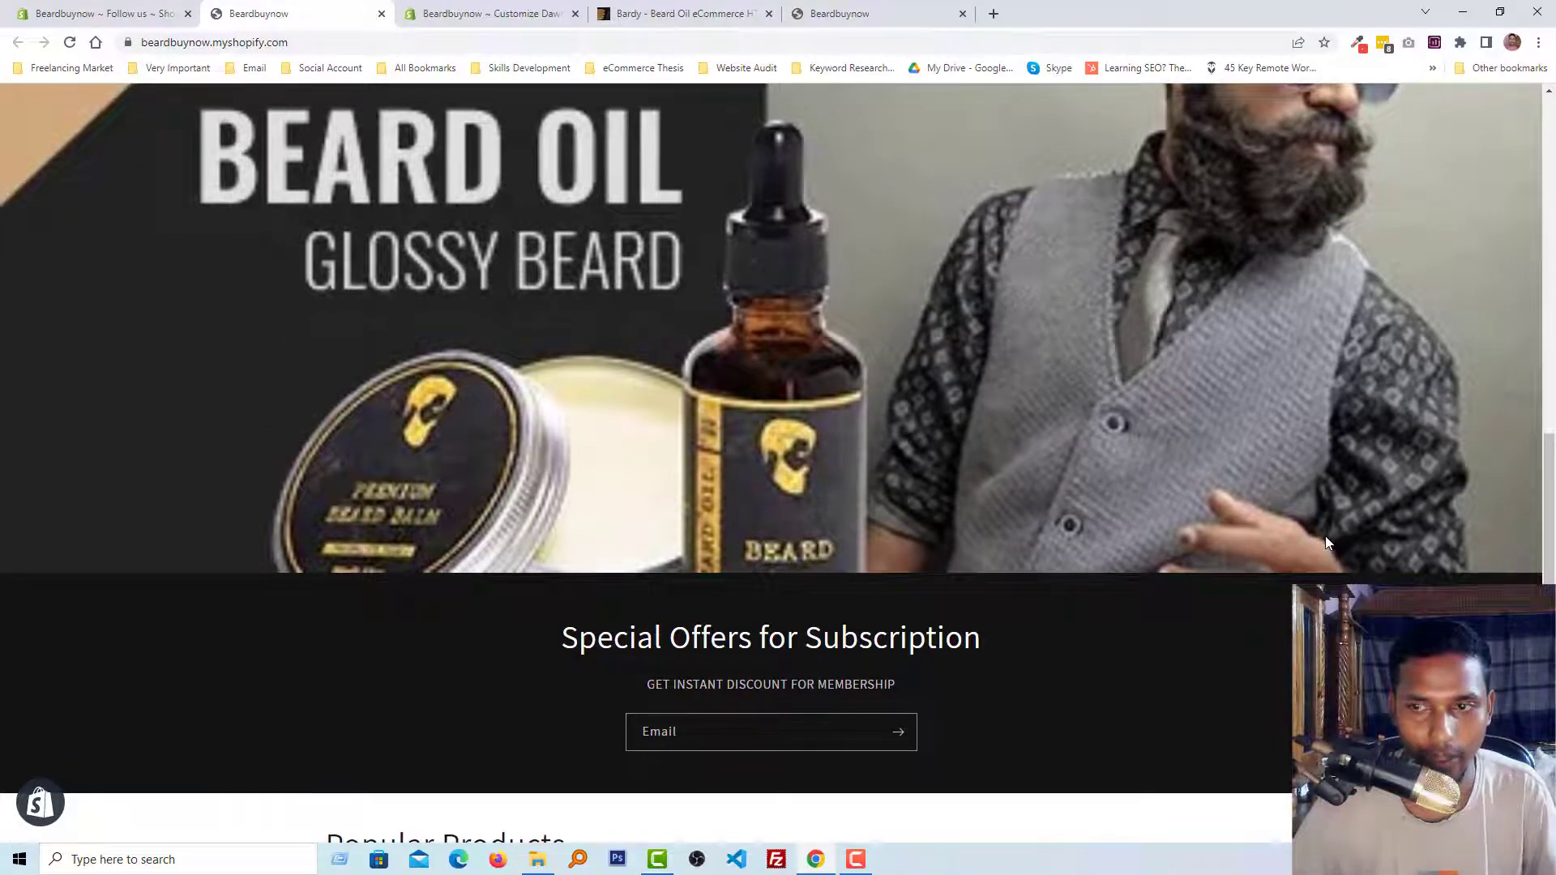
pyautogui.scroll(-1, 1325, 537)
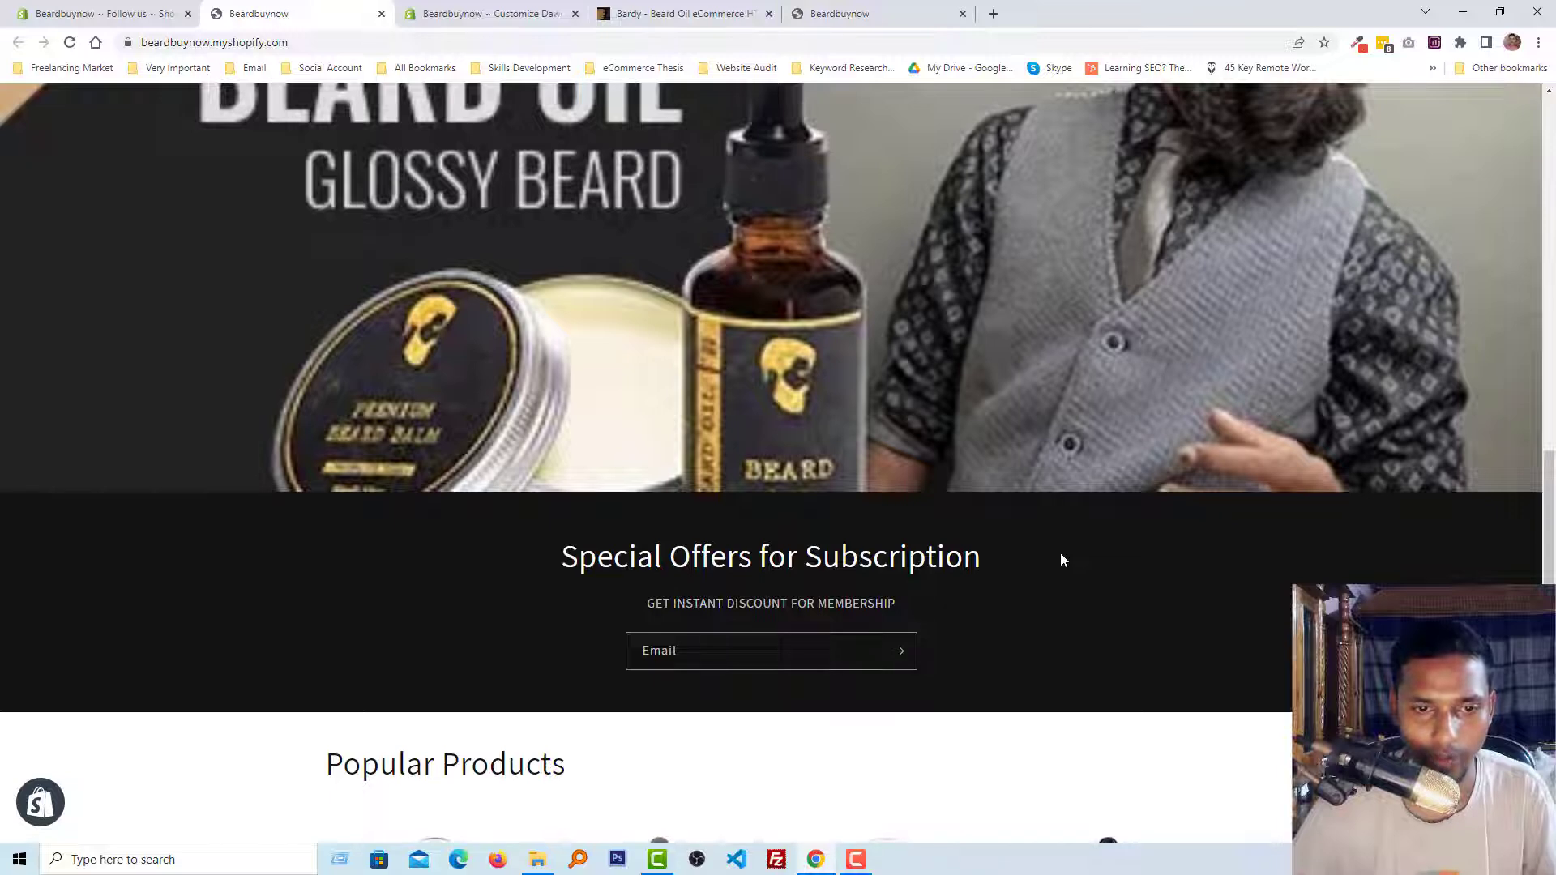
pyautogui.scroll(-13, 1060, 553)
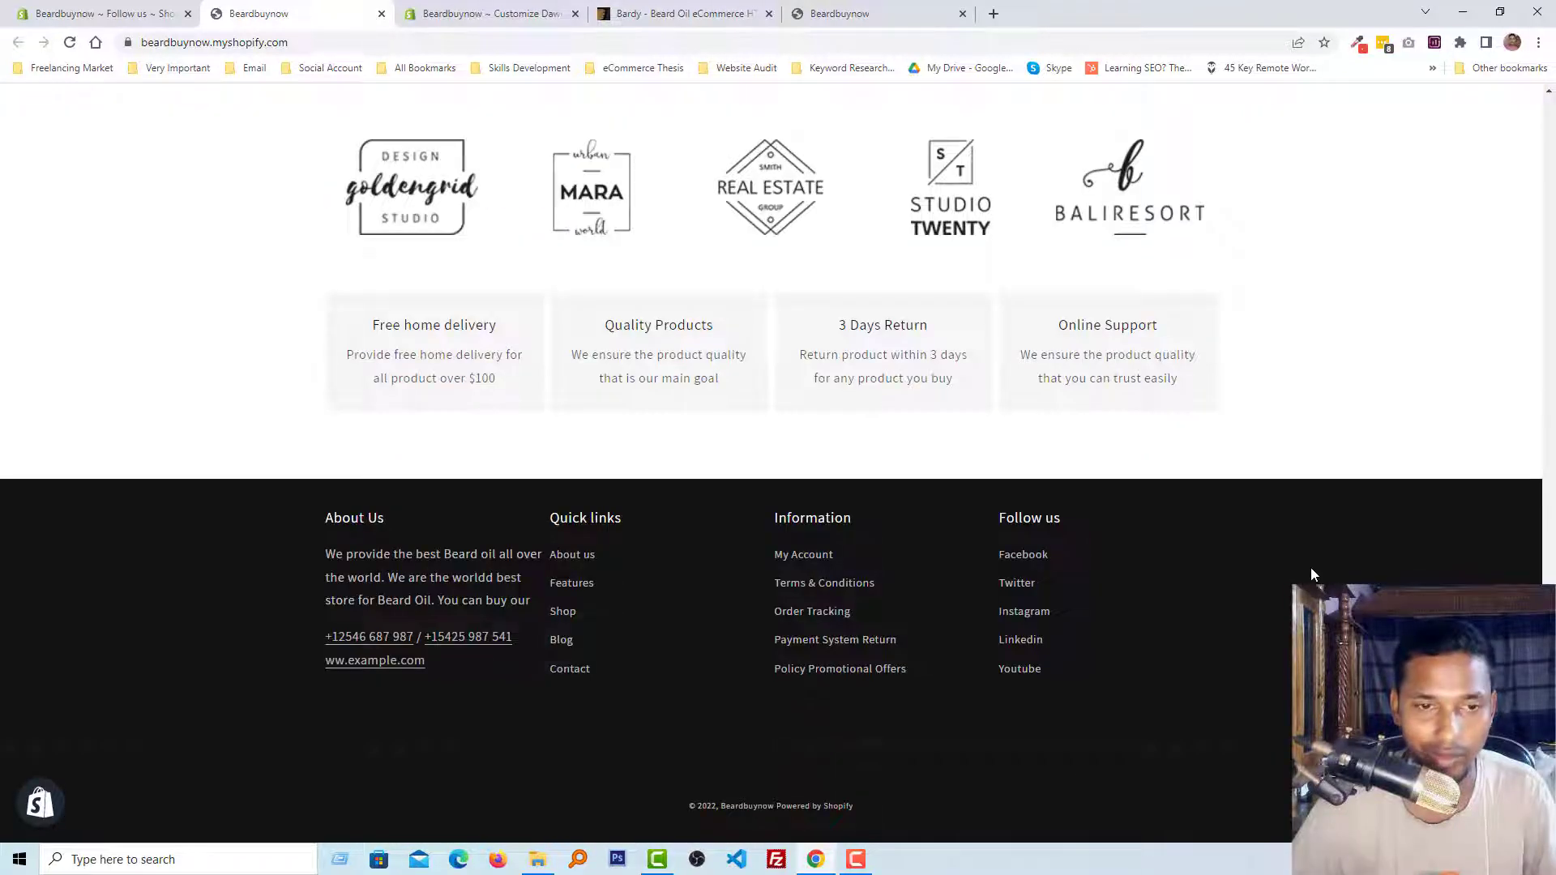
pyautogui.scroll(12, 1311, 575)
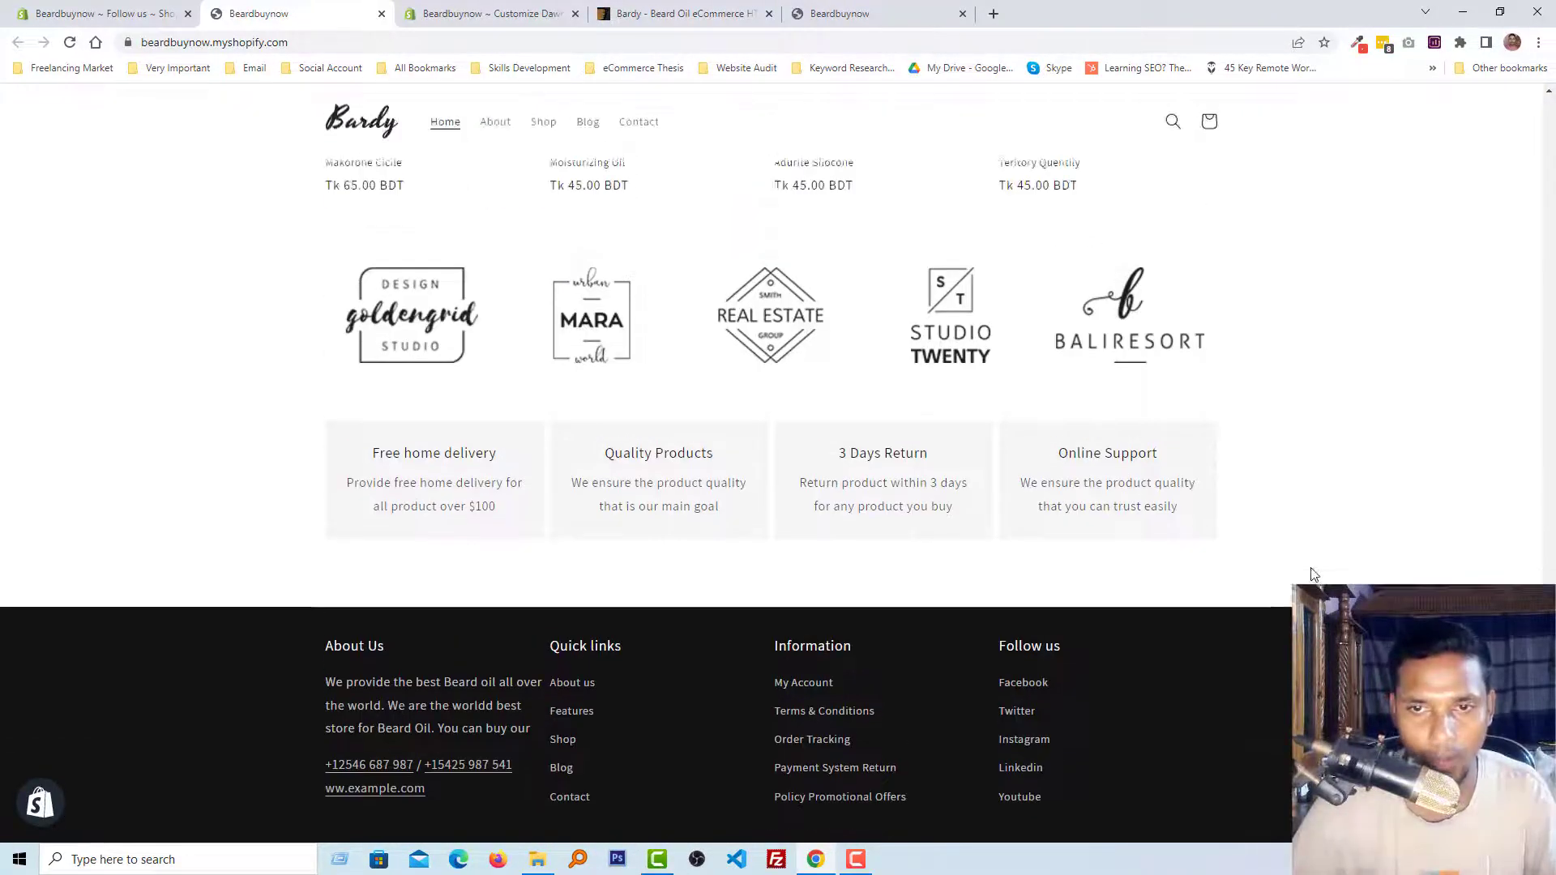
pyautogui.scroll(12, 809, 554)
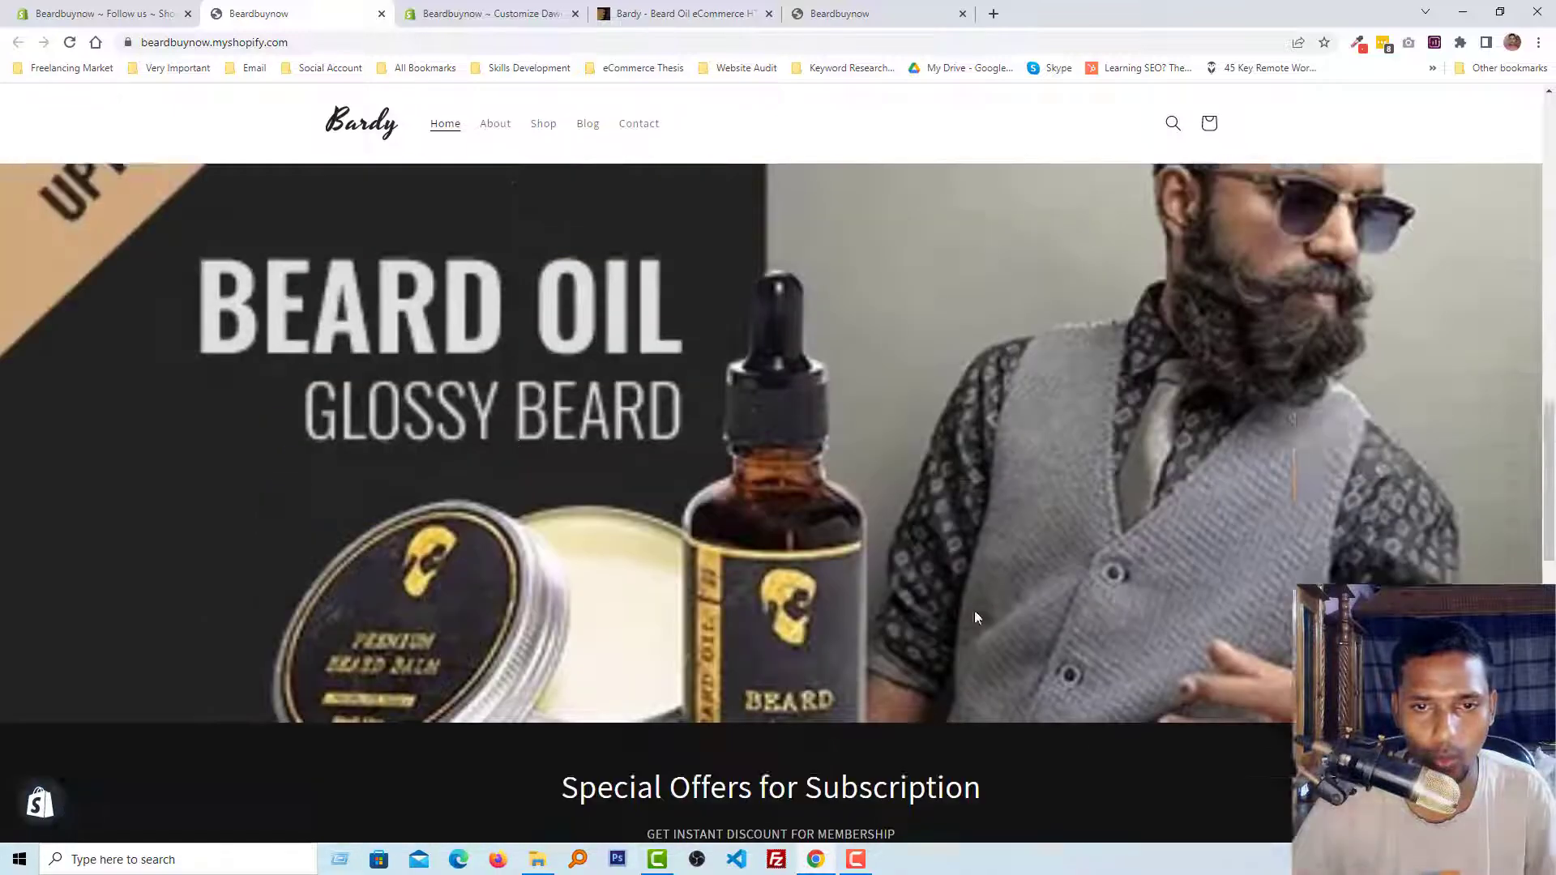
pyautogui.scroll(6, 564, 561)
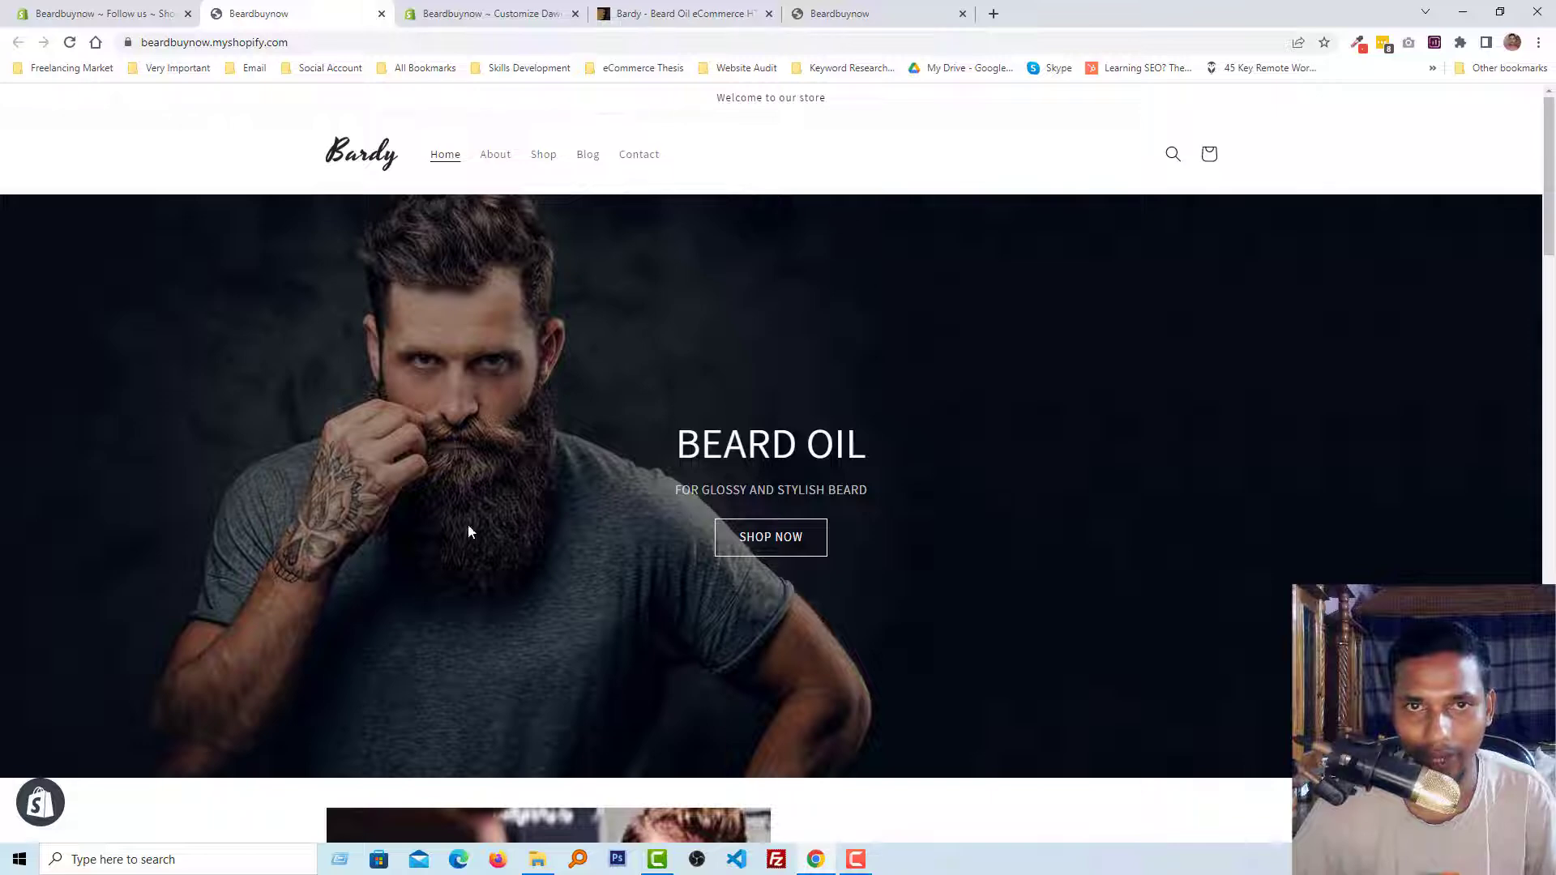
# - Examine the live home page's sections once more, including New Arrivals, the subscription offer, Popular Products, brand logos, service boxes and footer columns
pyautogui.scroll(-7, 982, 481)
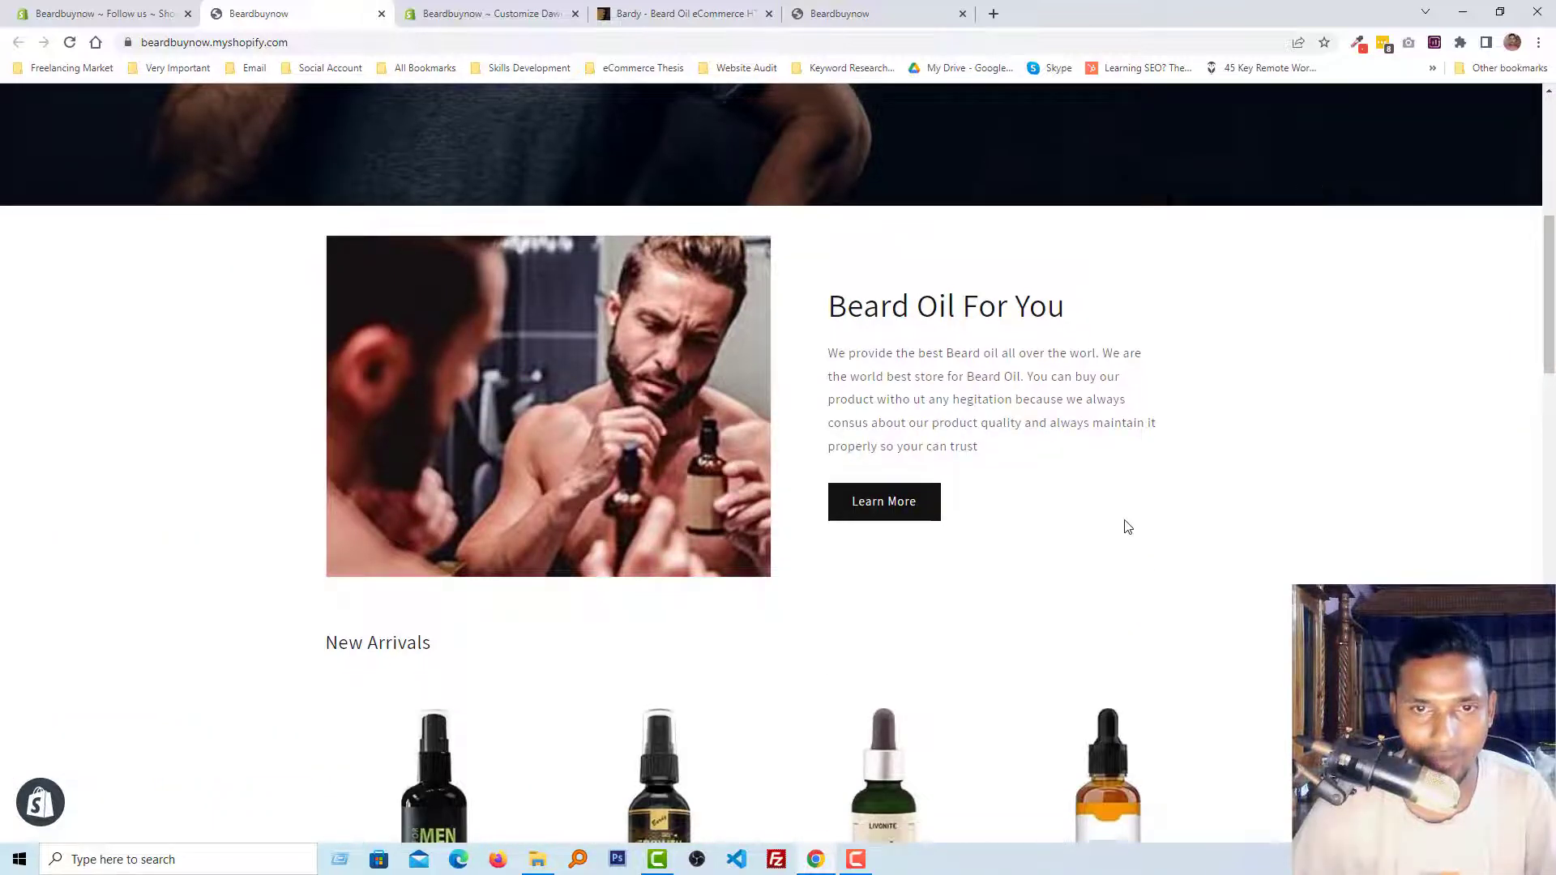
pyautogui.scroll(-5, 1121, 528)
pyautogui.scroll(4, 673, 332)
pyautogui.scroll(-7, 779, 386)
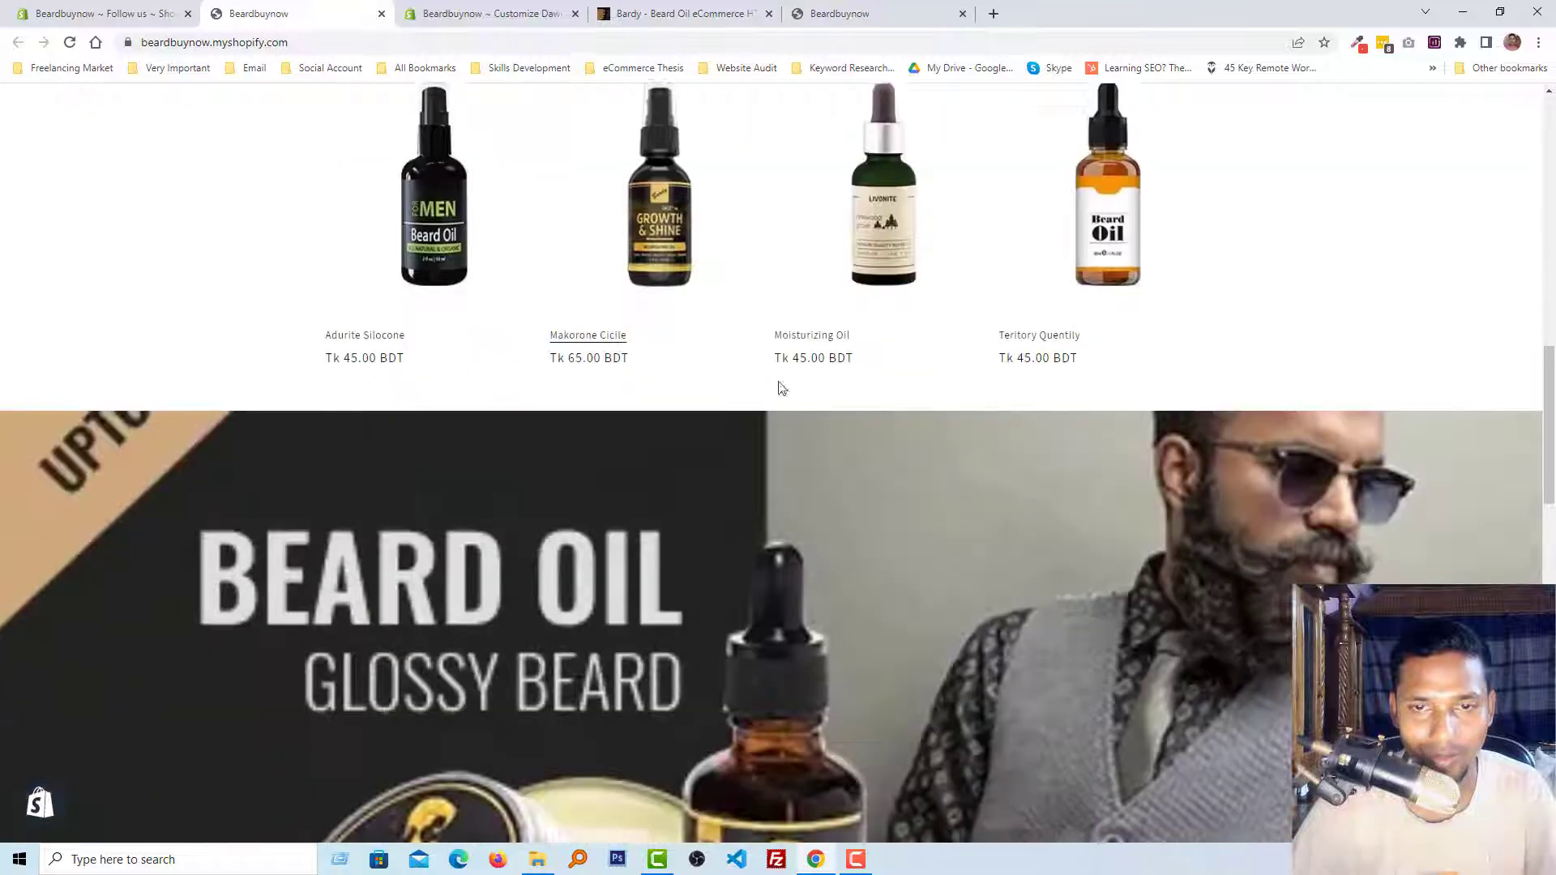
pyautogui.scroll(-6, 829, 397)
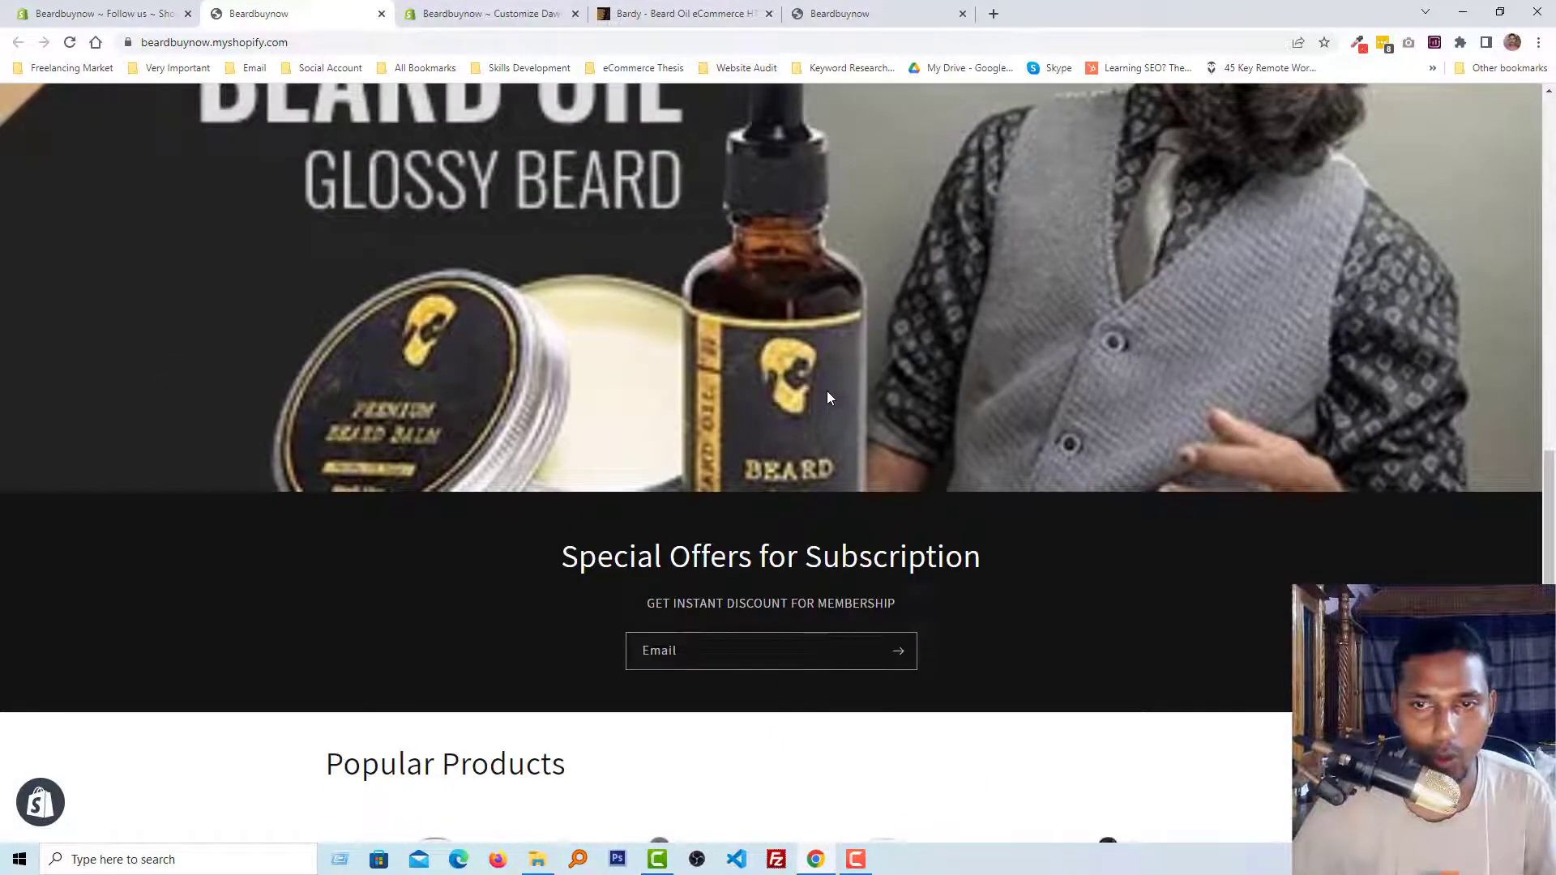
pyautogui.scroll(-7, 834, 488)
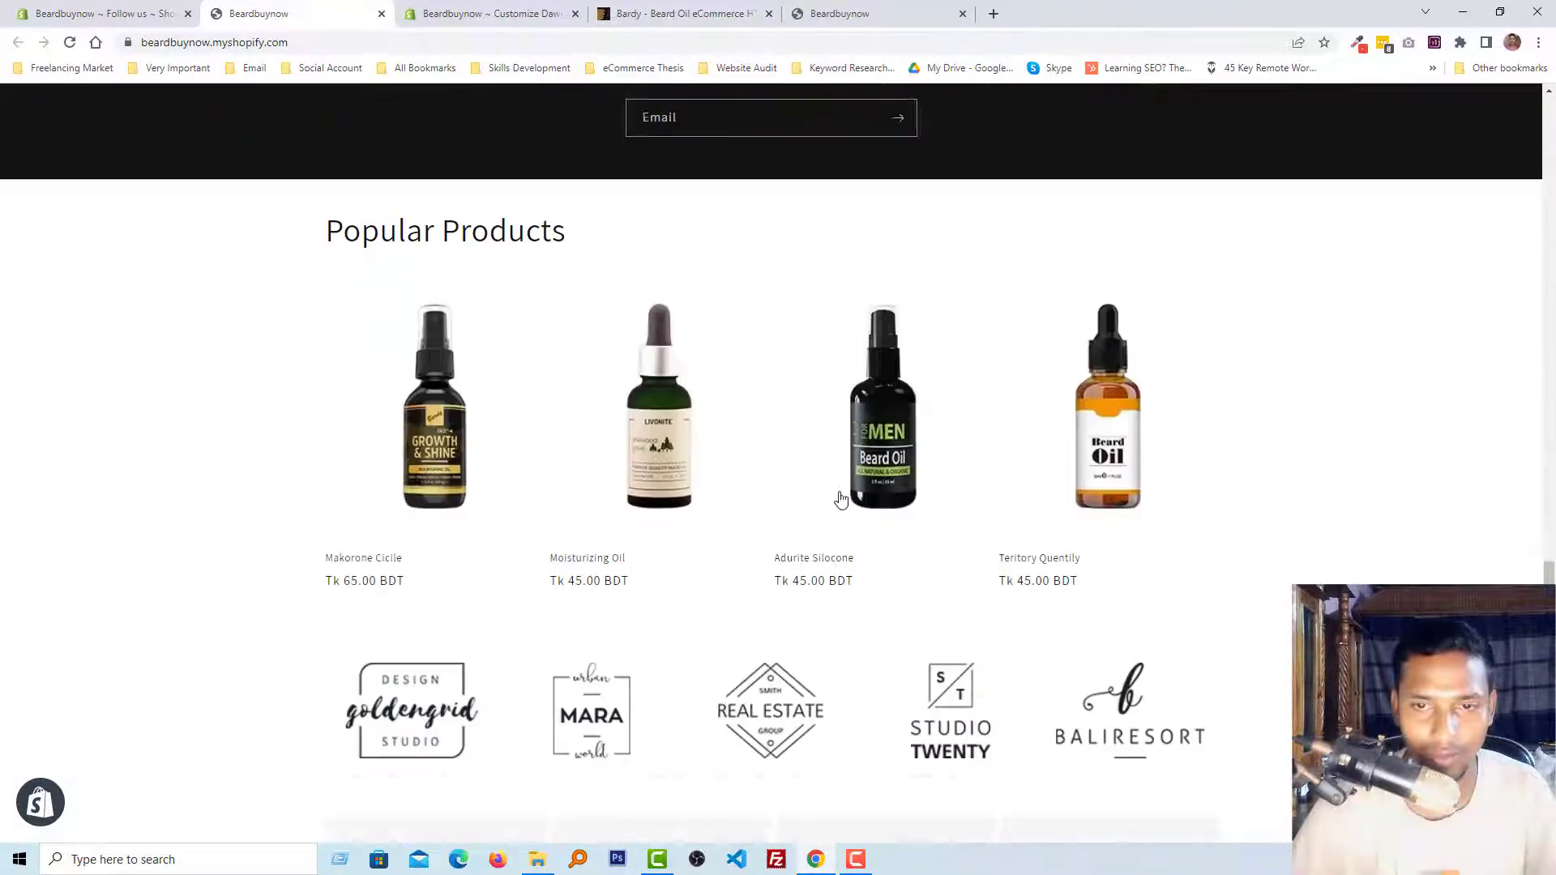
pyautogui.scroll(1, 348, 531)
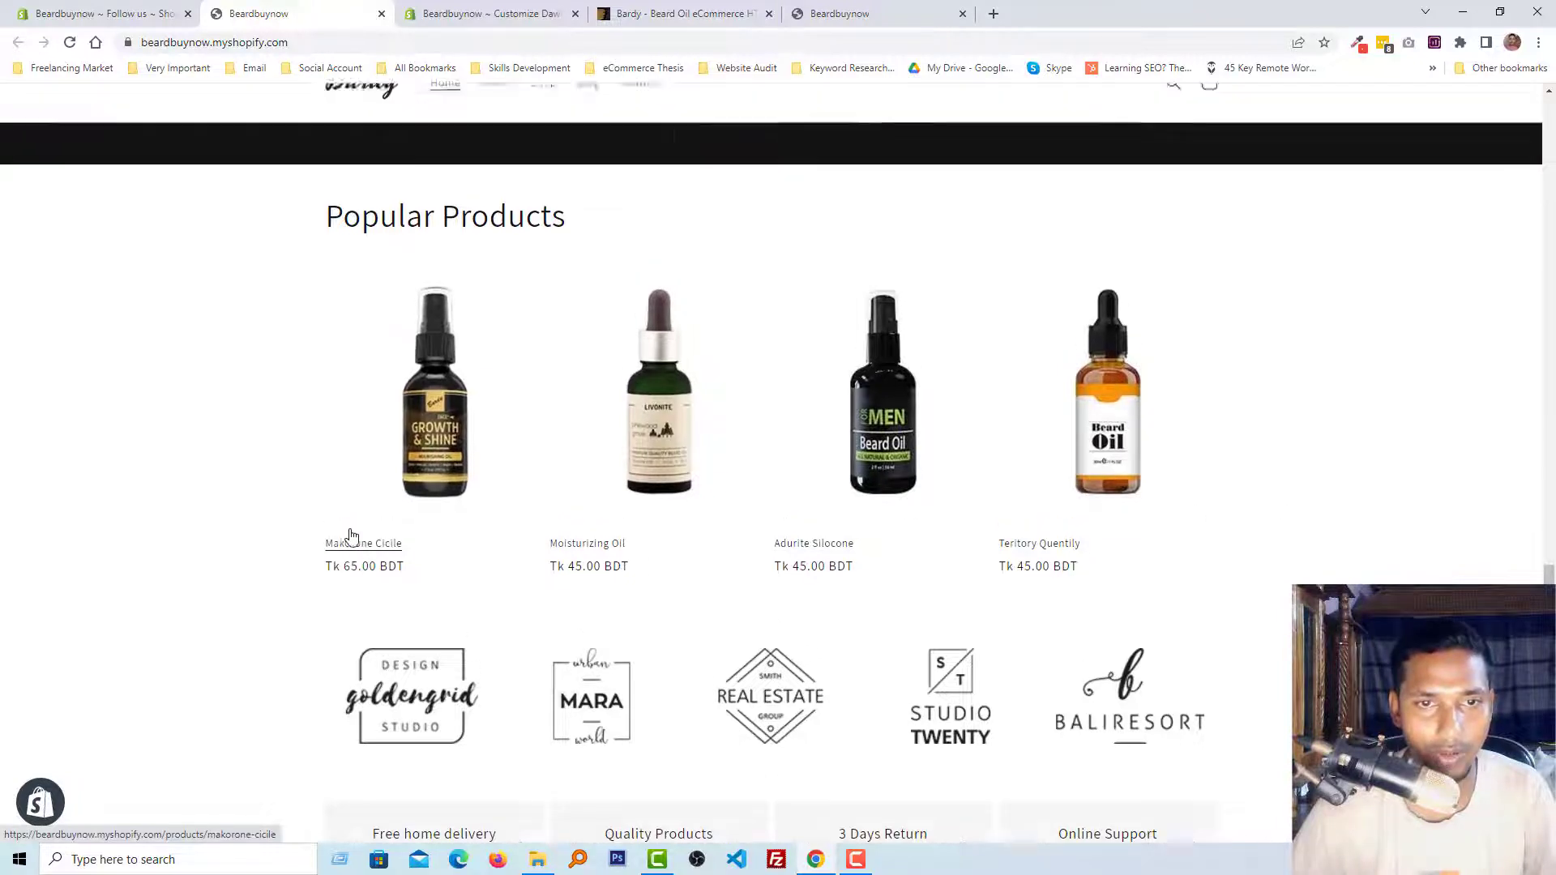
pyautogui.scroll(-6, 243, 499)
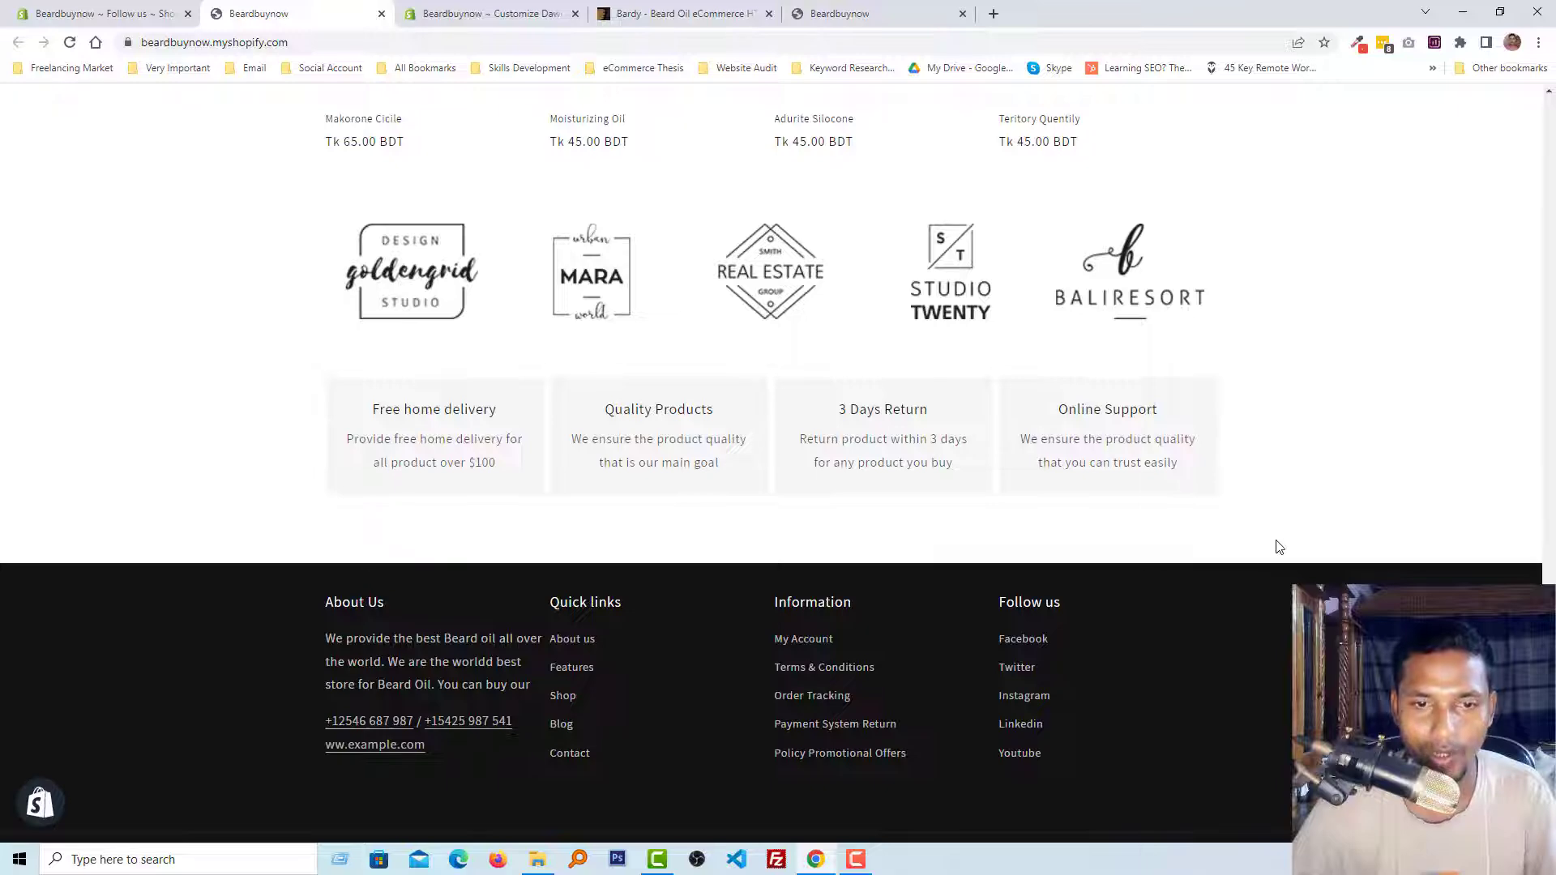
pyautogui.scroll(5, 1266, 562)
pyautogui.scroll(15, 1264, 559)
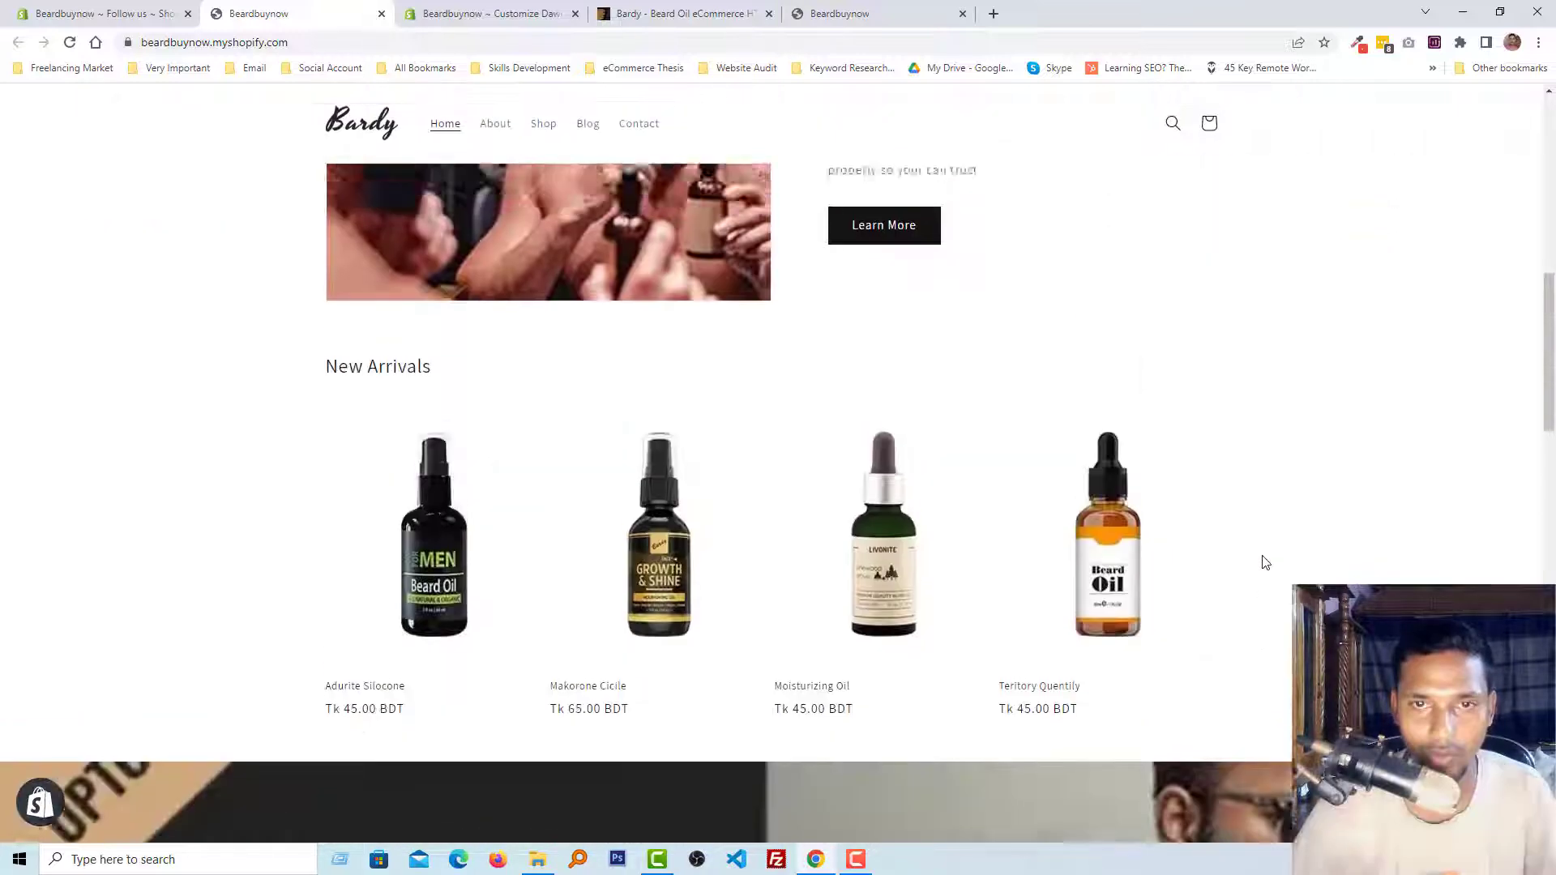